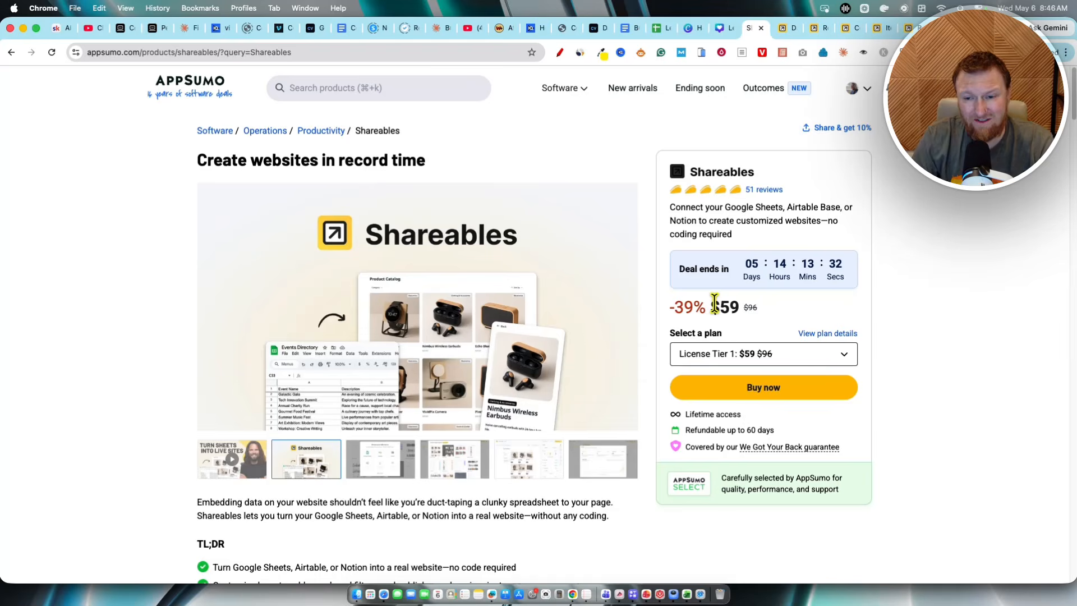
Step: Scroll to the plan comparison table and review License Tier 1's limits and features against the other tiers
scroll(614, 433, down, 15)
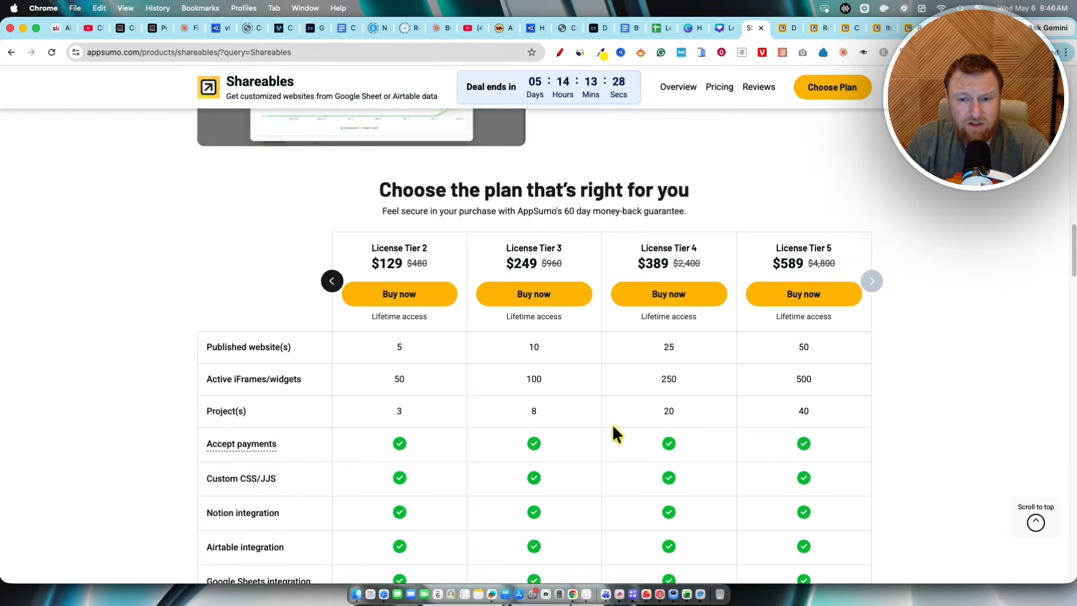
scroll(612, 433, down, 2)
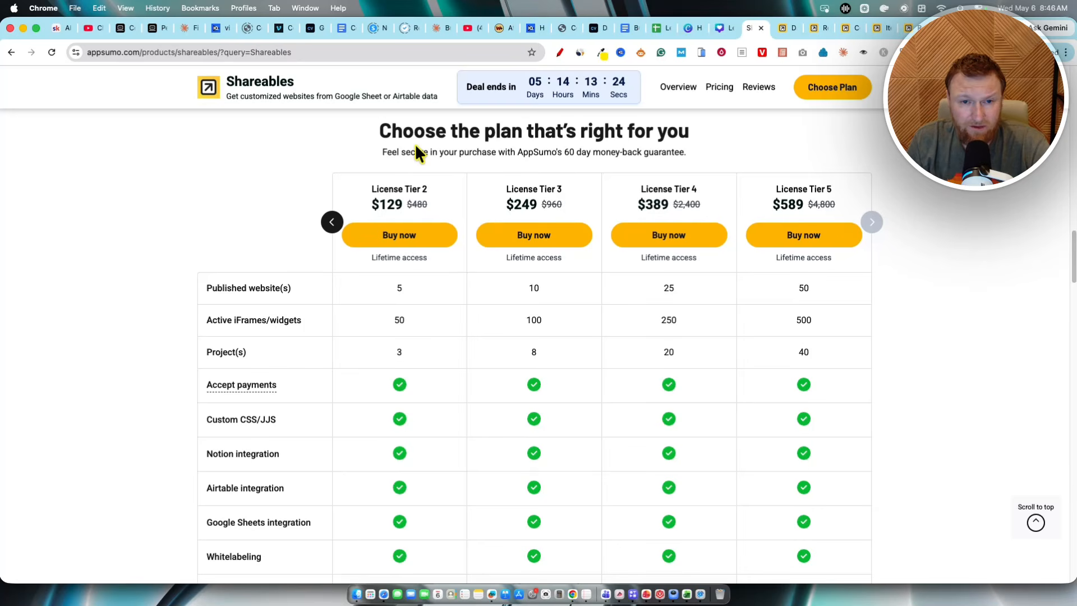
click(332, 222)
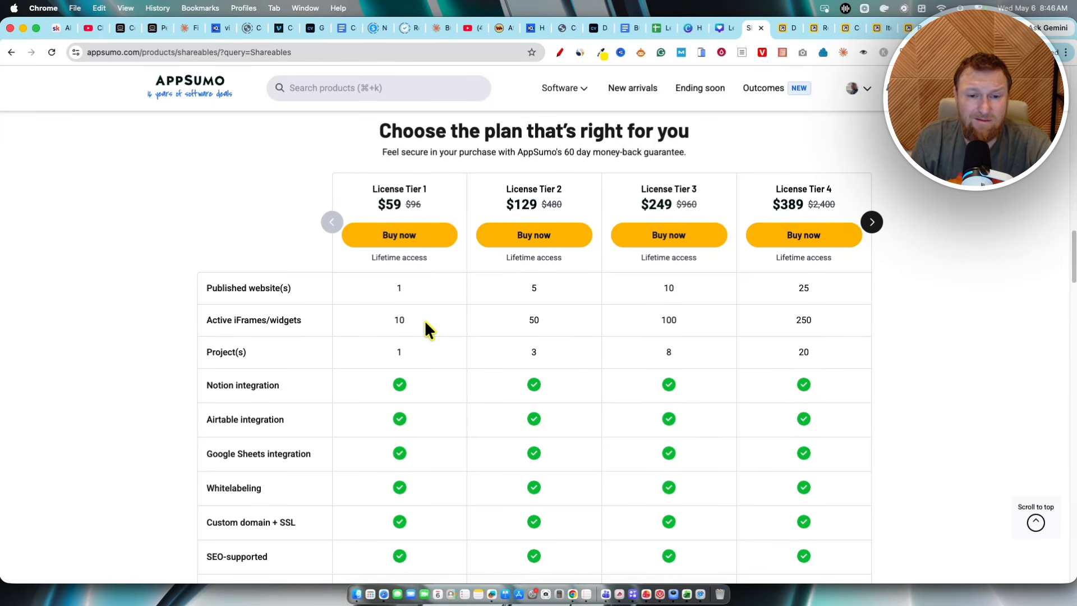
drag(416, 289, 371, 293)
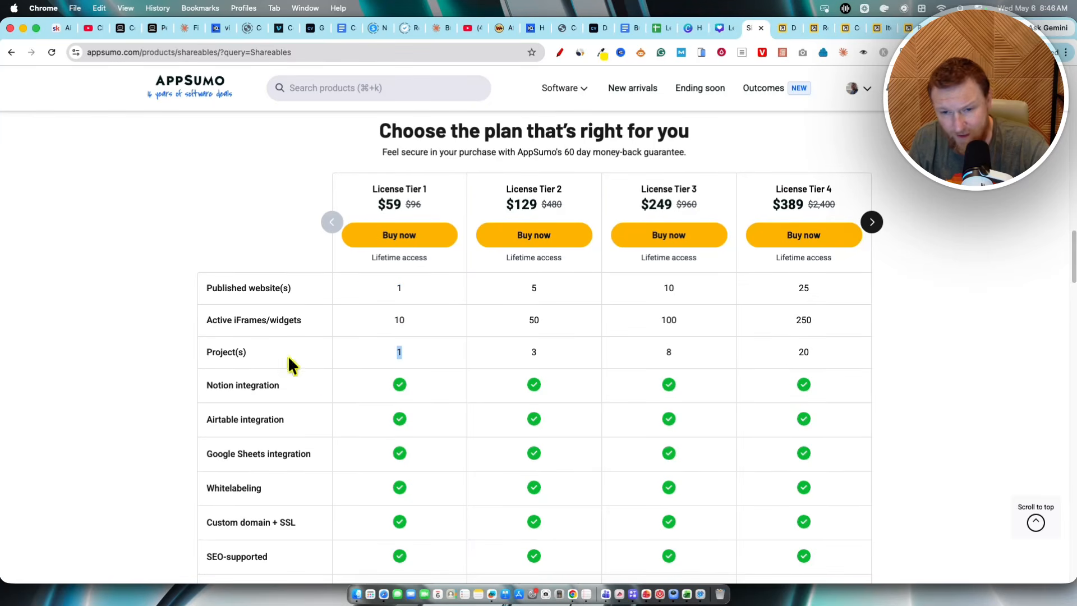
scroll(543, 392, down, 5)
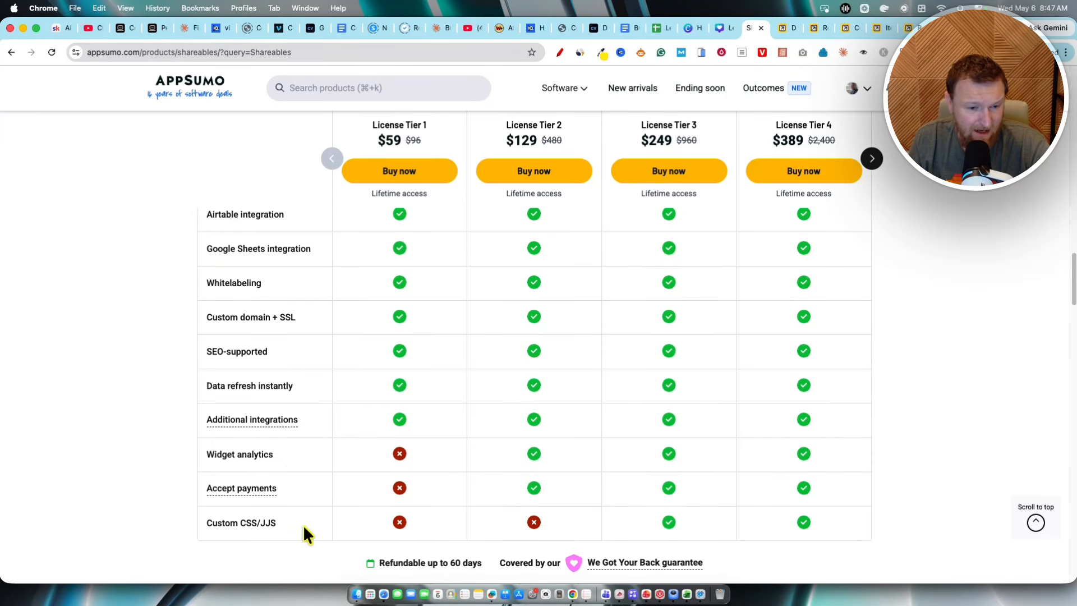
scroll(539, 451, up, 6)
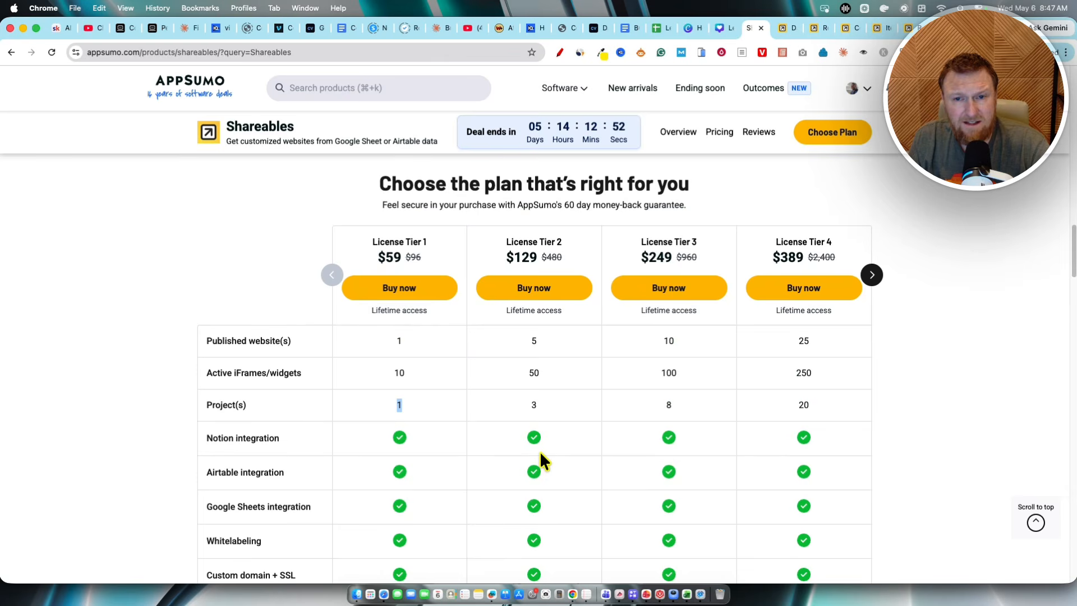
scroll(564, 376, up, 1)
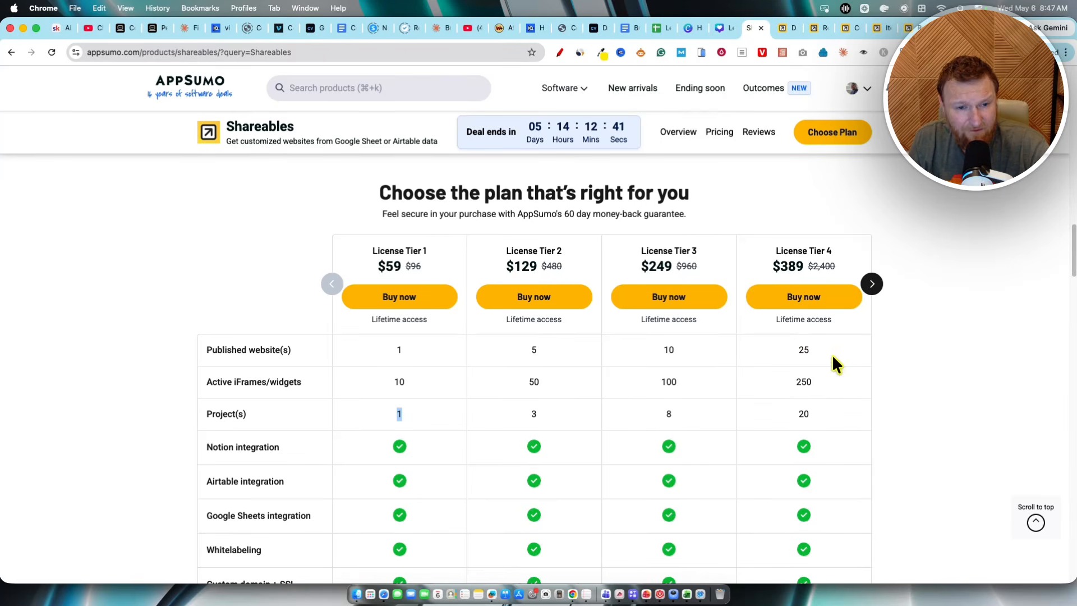
Step: Page the plan table to License Tier 5 and compare its website, widget and project limits
click(875, 285)
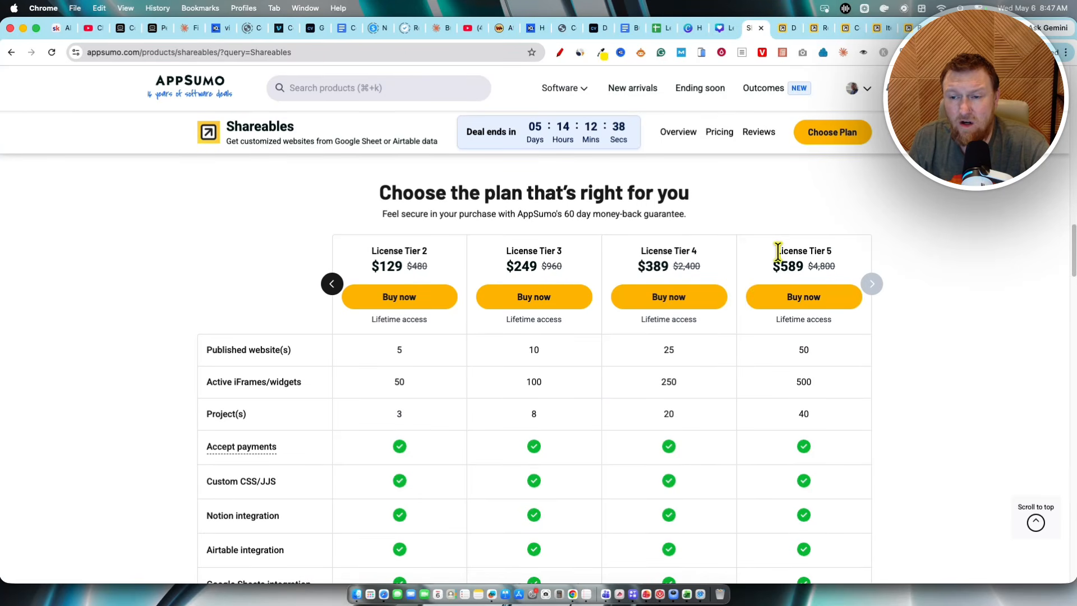
drag(777, 250, 834, 268)
click(879, 325)
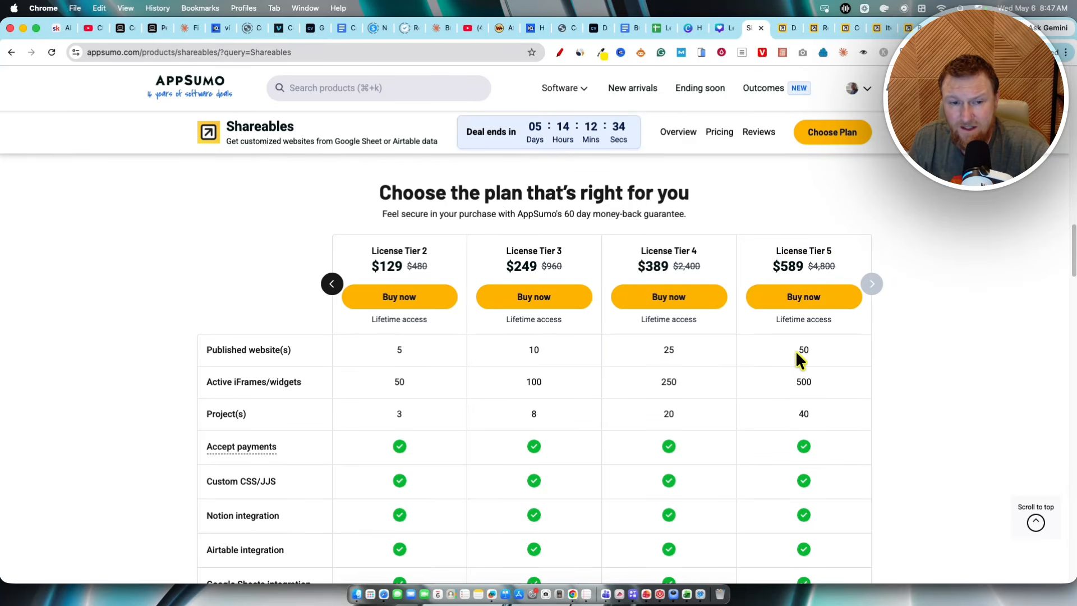
drag(796, 351, 877, 350)
click(876, 351)
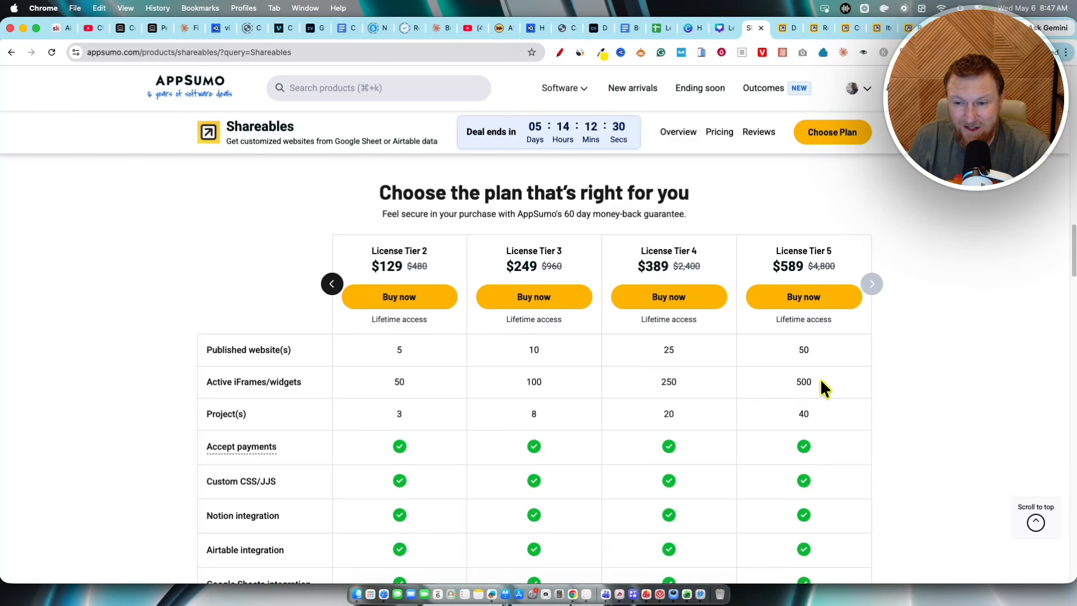
drag(820, 380, 790, 370)
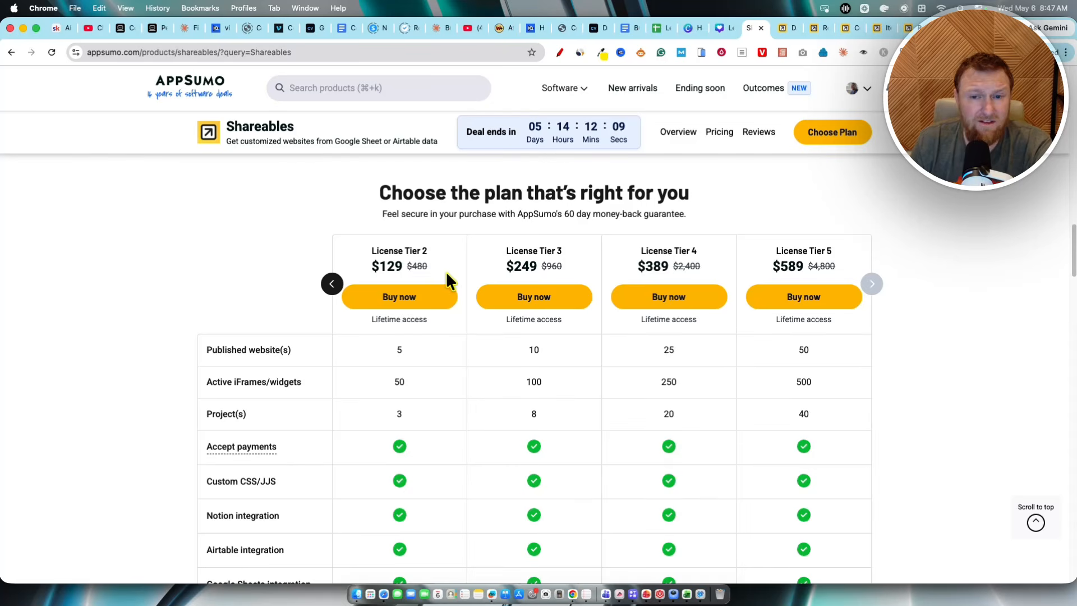
scroll(661, 348, down, 3)
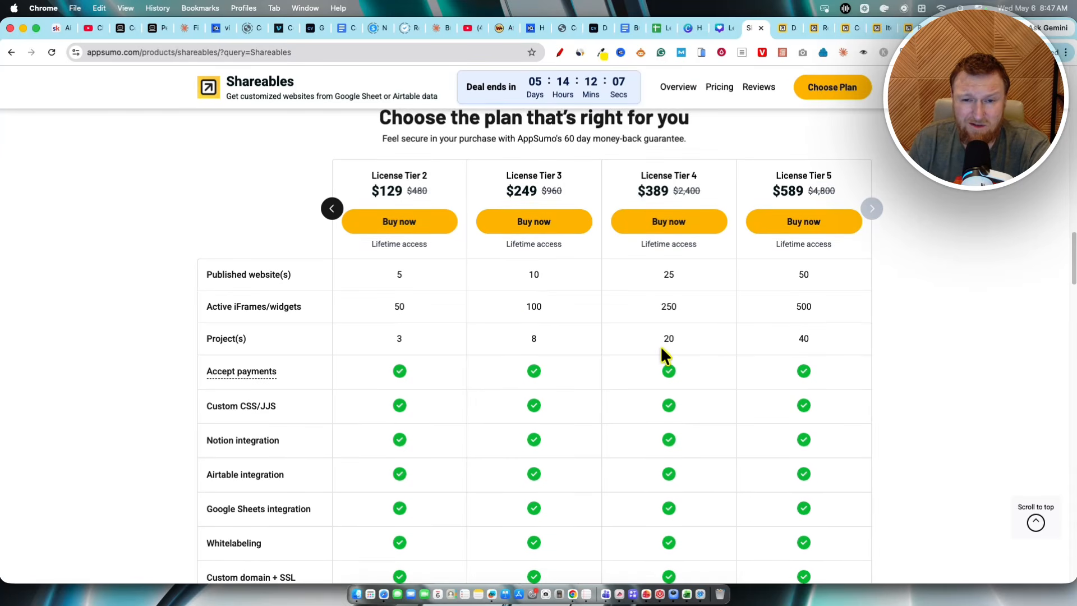
scroll(661, 345, up, 15)
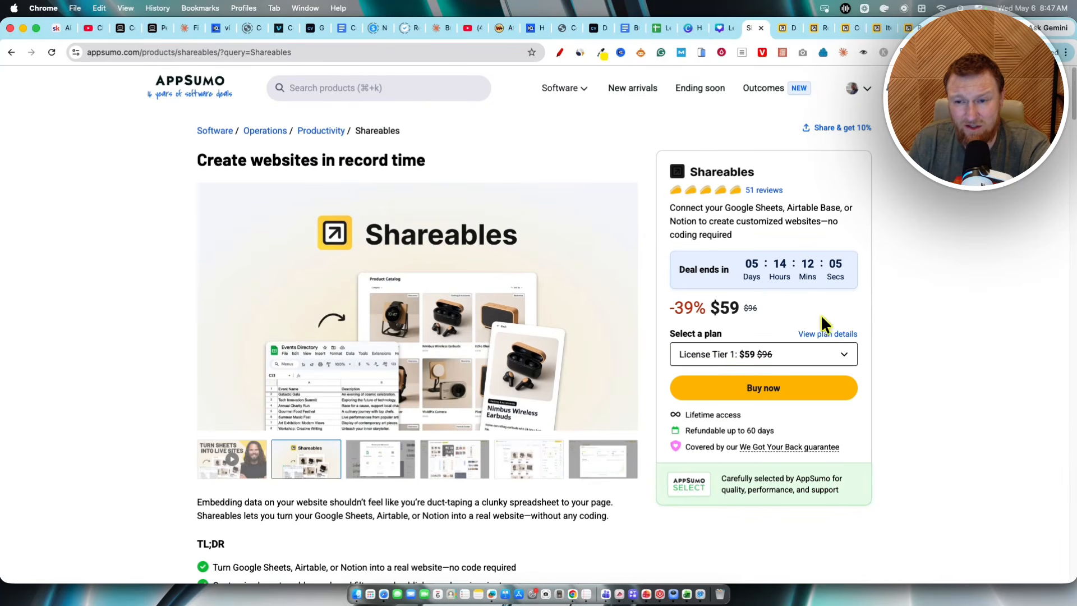
Step: Switch to the Shareables dashboard tab and close the widget chooser
click(785, 26)
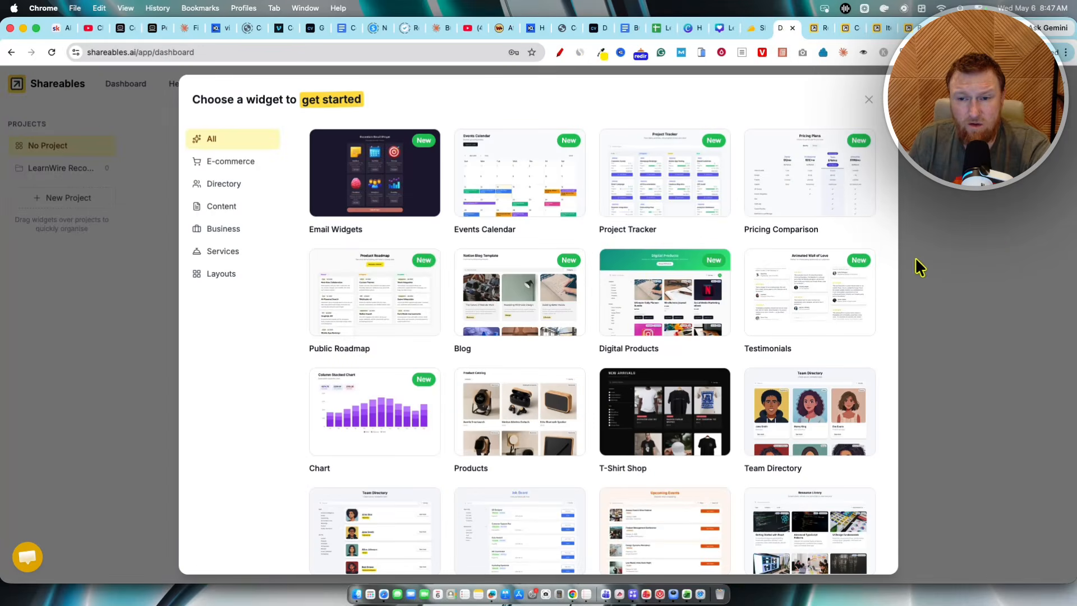
click(1002, 244)
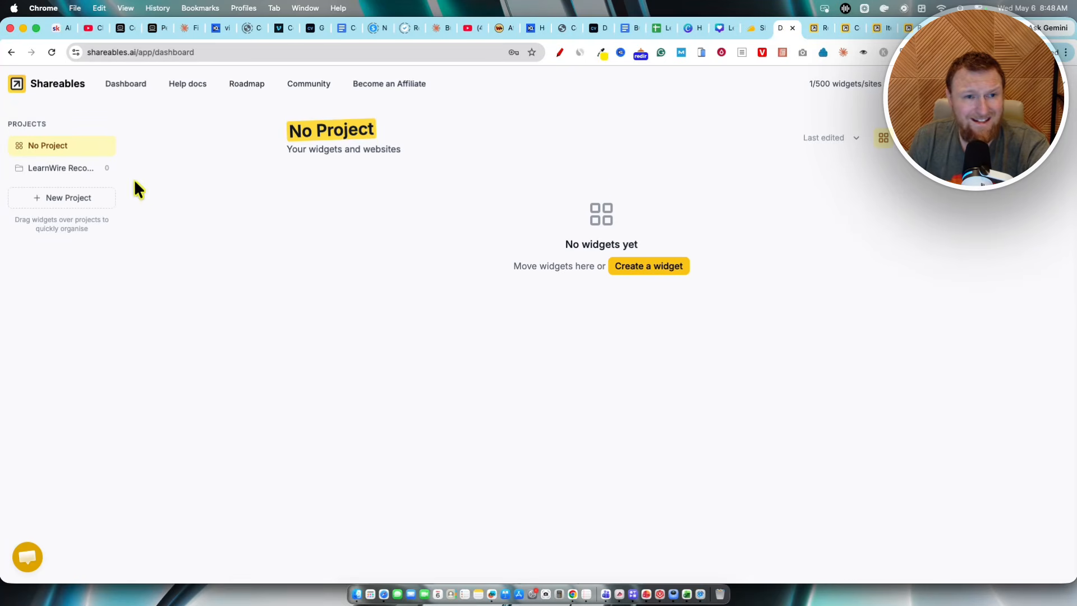
Step: Open the LearnWire Recommended Tools site tab and look over its address and header
click(816, 26)
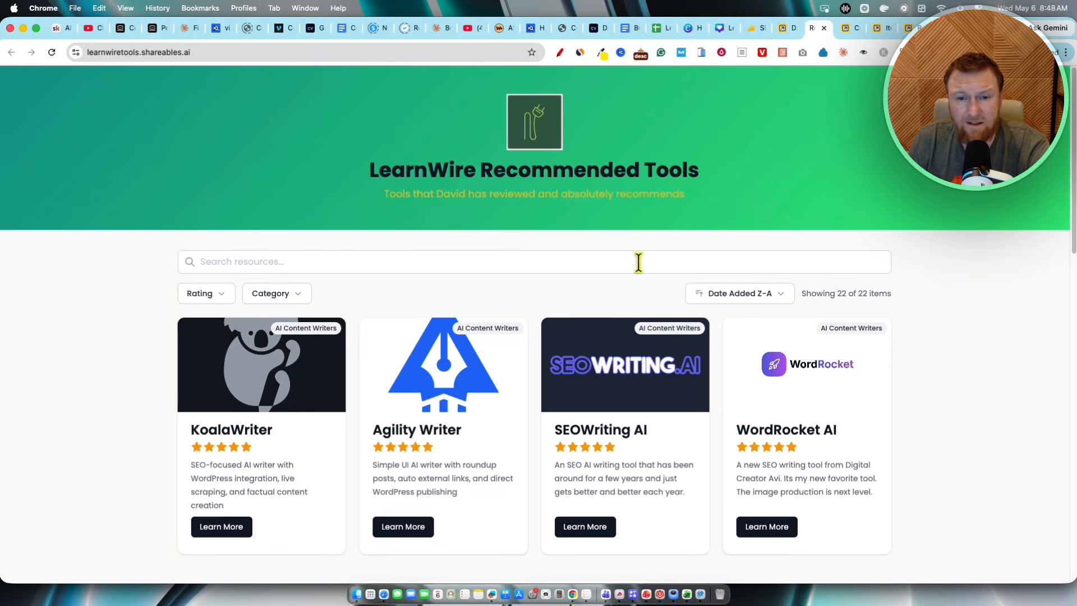
drag(92, 53, 217, 53)
click(103, 276)
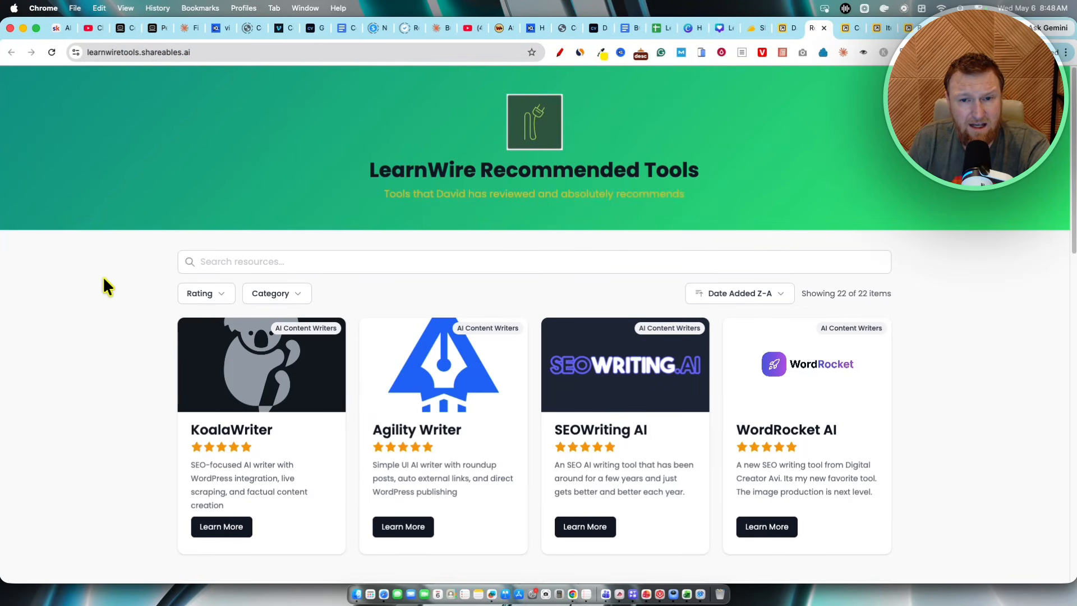
drag(371, 173, 870, 182)
click(871, 183)
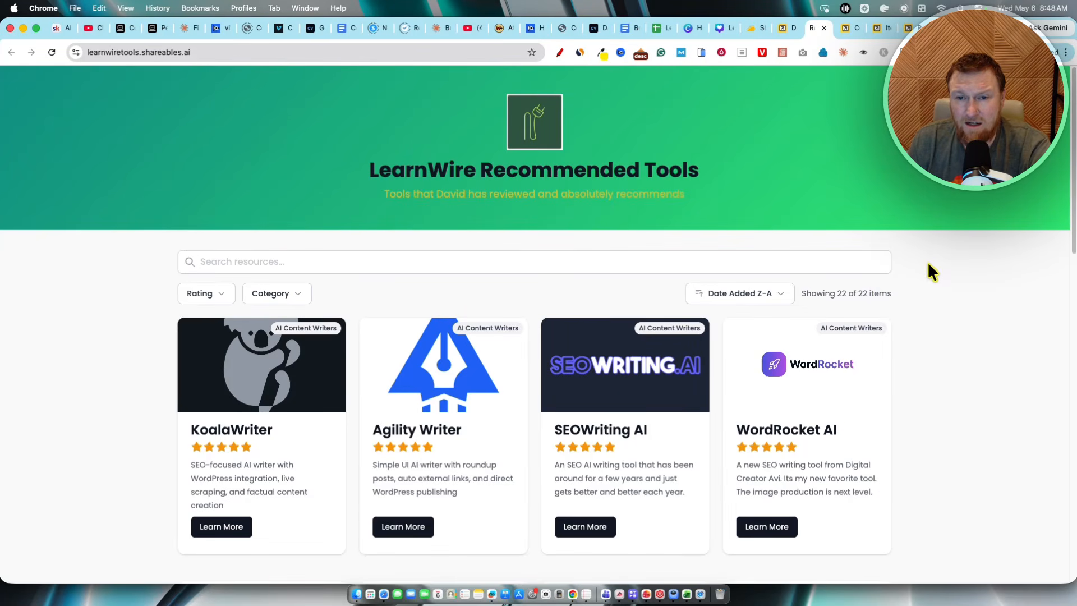
Step: Search the resources for "grap", then clear the search box
scroll(822, 302, down, 1)
click(331, 262)
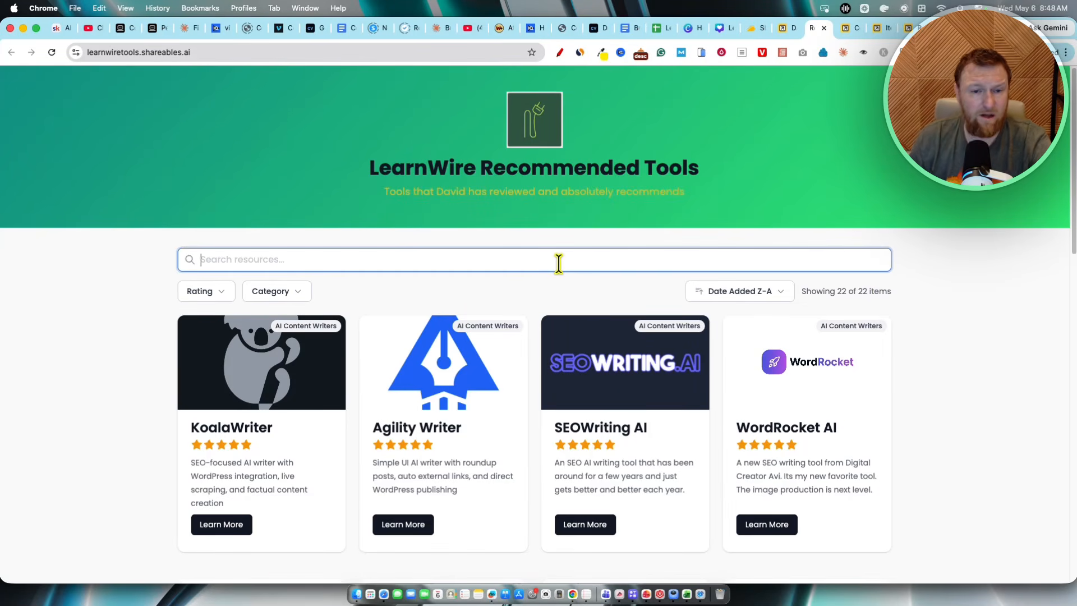
text(grap)
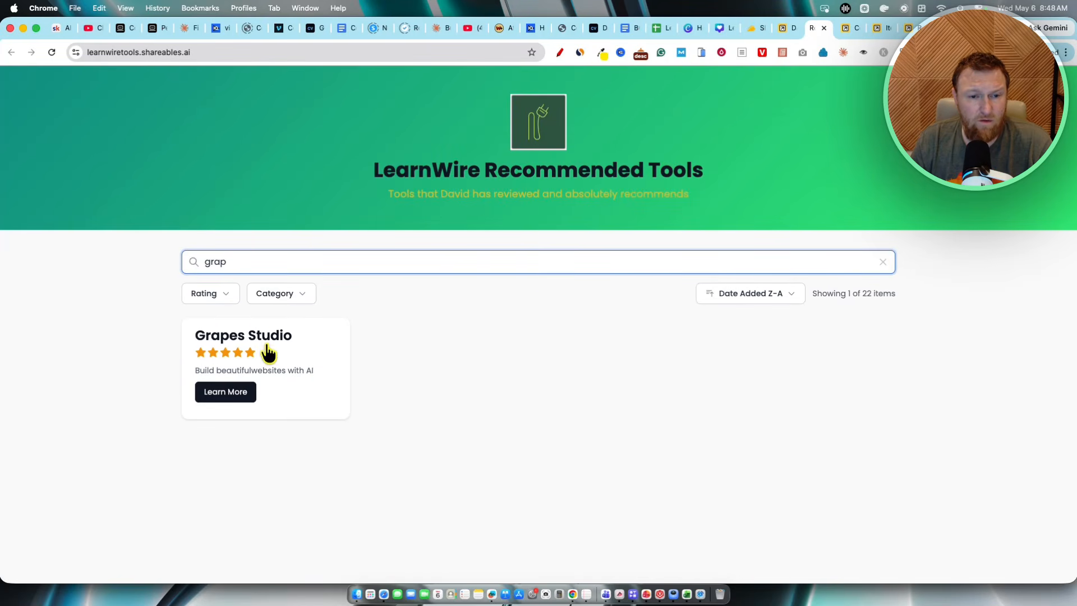
key(BackSpace)
key(BackSpace)
key(BackSpace)
key(BackSpace)
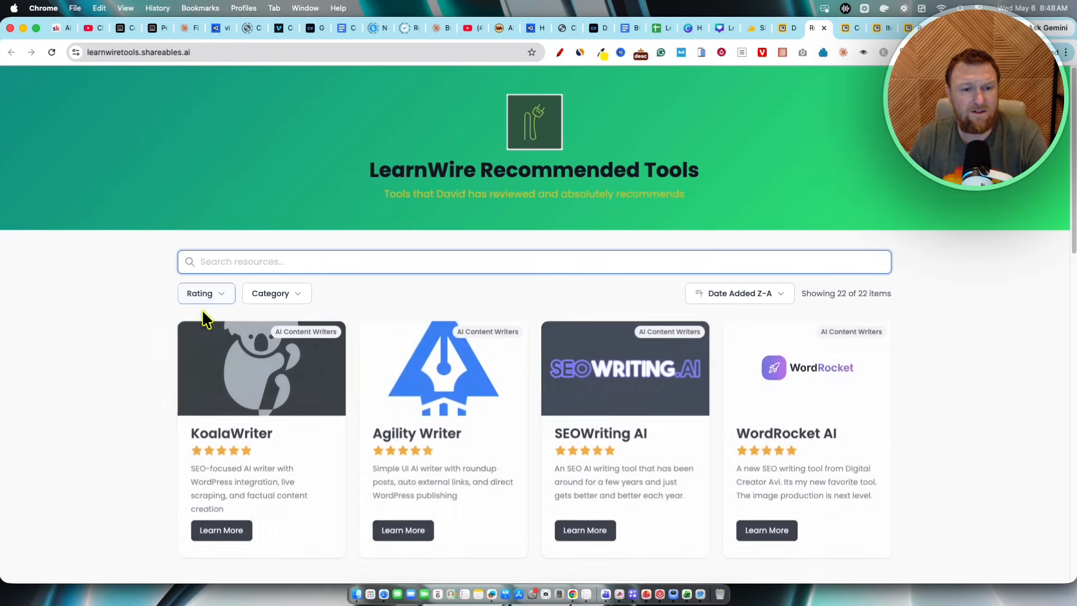
Step: Set the Rating filter's minimum to 4.5 and scroll through the filtered tools
click(220, 300)
click(210, 329)
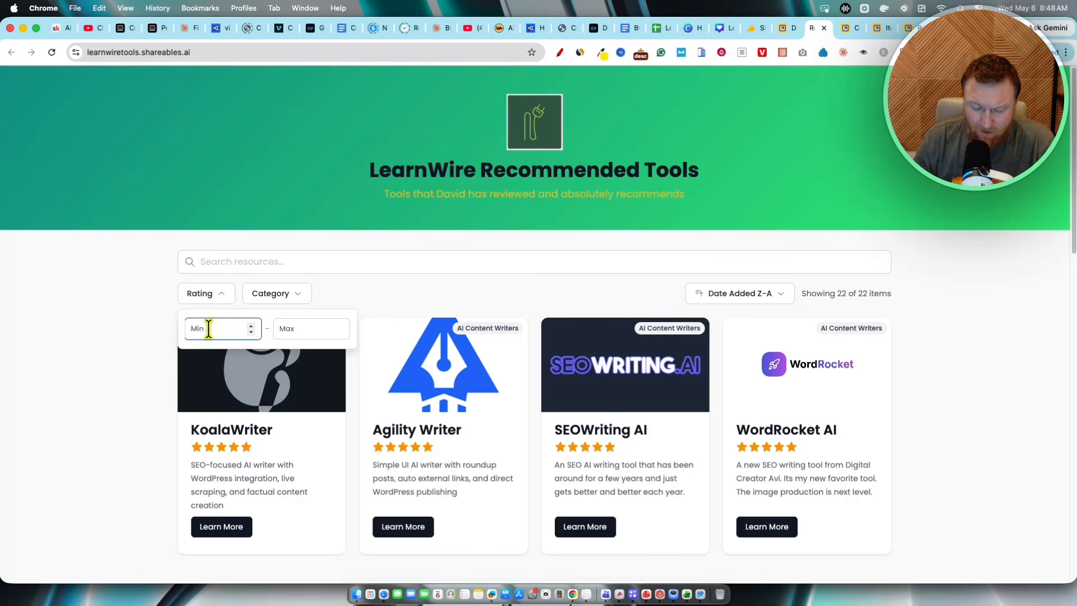
text(4.5)
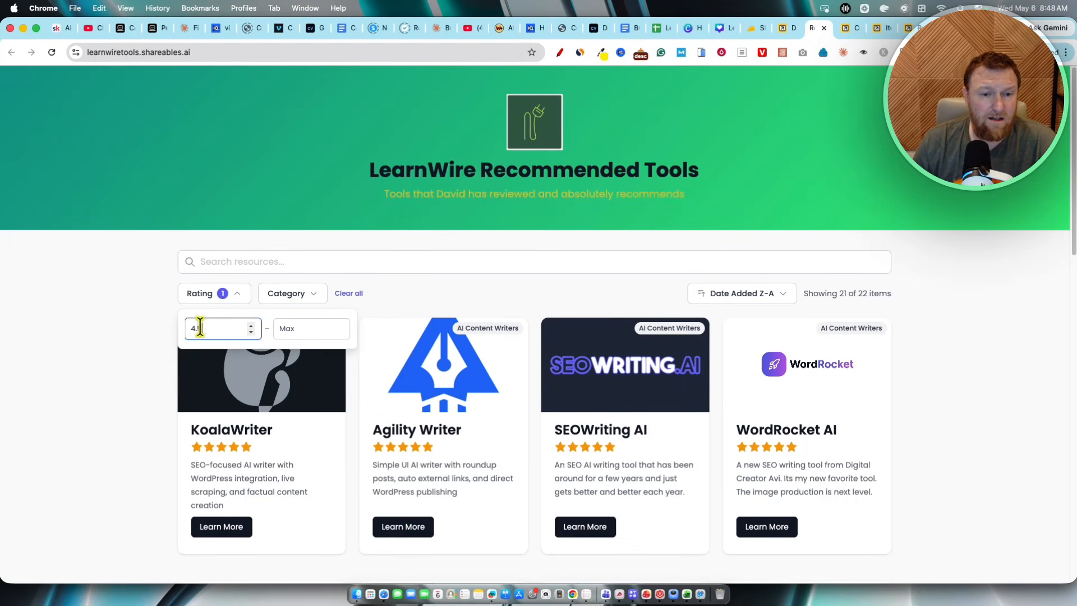
scroll(543, 461, down, 4)
scroll(542, 462, down, 7)
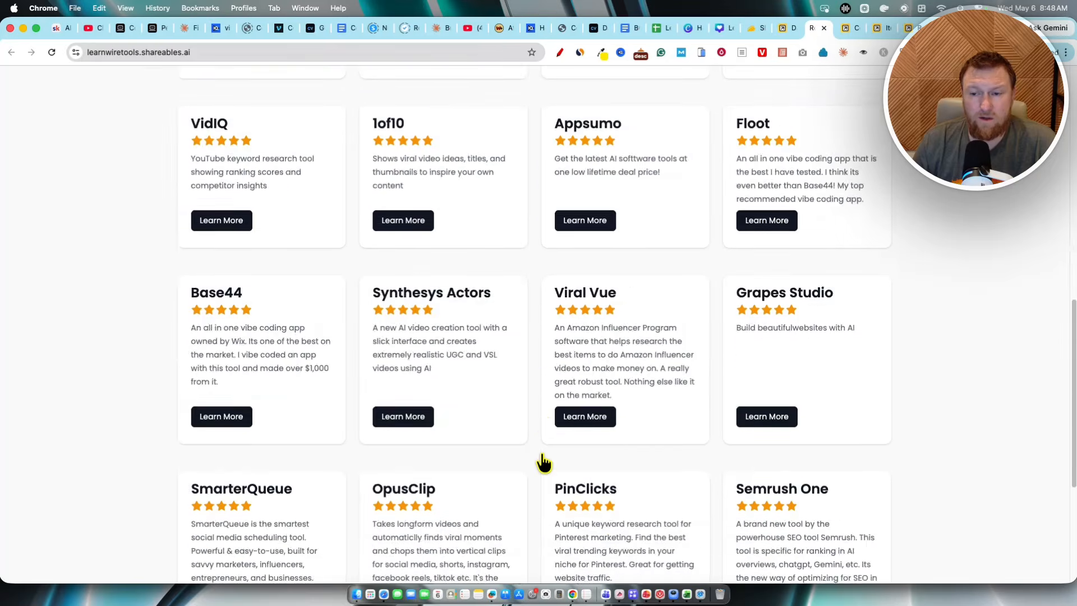
scroll(538, 460, up, 11)
Step: Change the rating range to 4 minimum and 5 maximum and scroll through the results
click(235, 298)
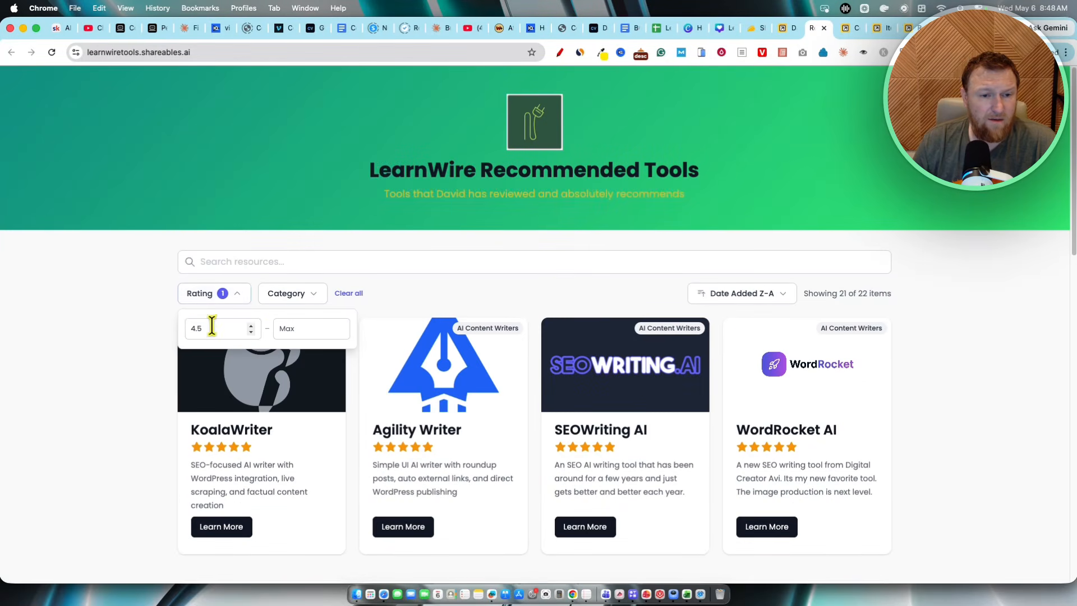
drag(213, 328, 174, 331)
click(314, 332)
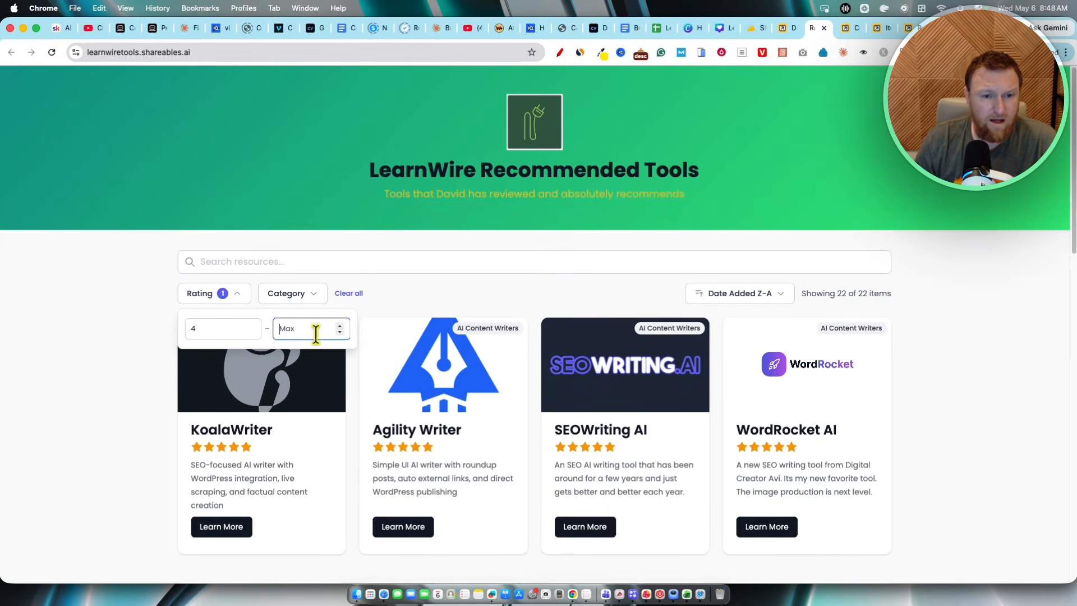
text(5)
click(112, 413)
scroll(283, 415, down, 10)
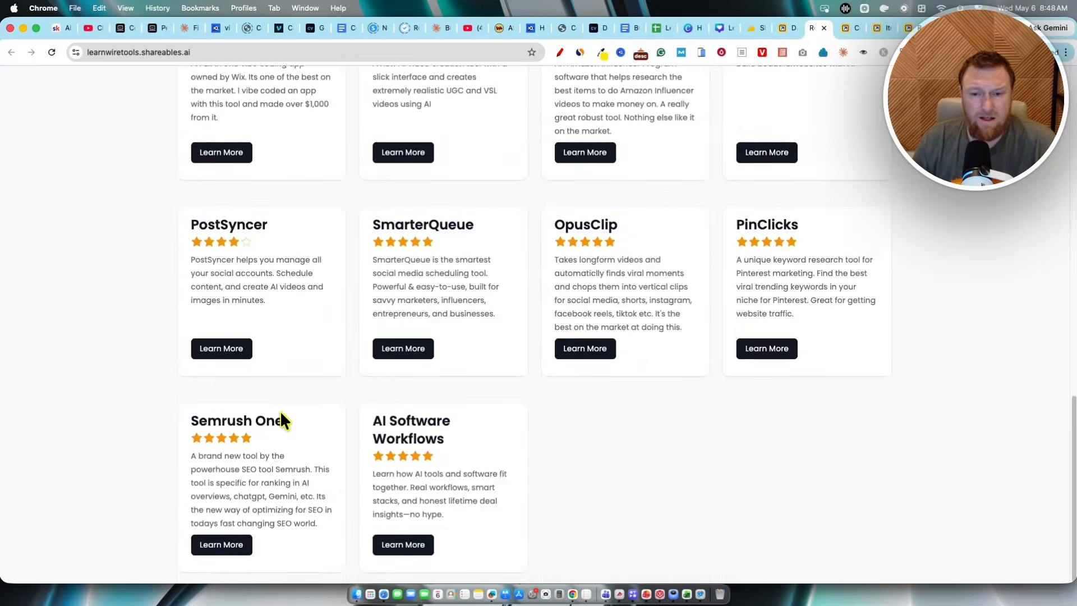
scroll(292, 421, up, 10)
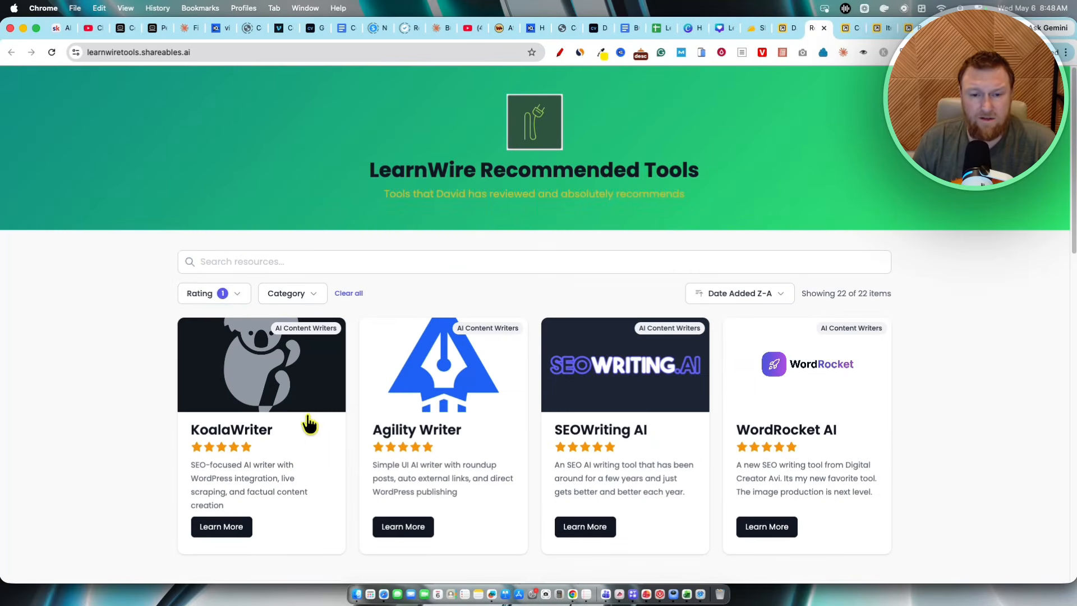
Step: Set the rating range to 3 minimum and 3.9 maximum
click(241, 301)
click(194, 328)
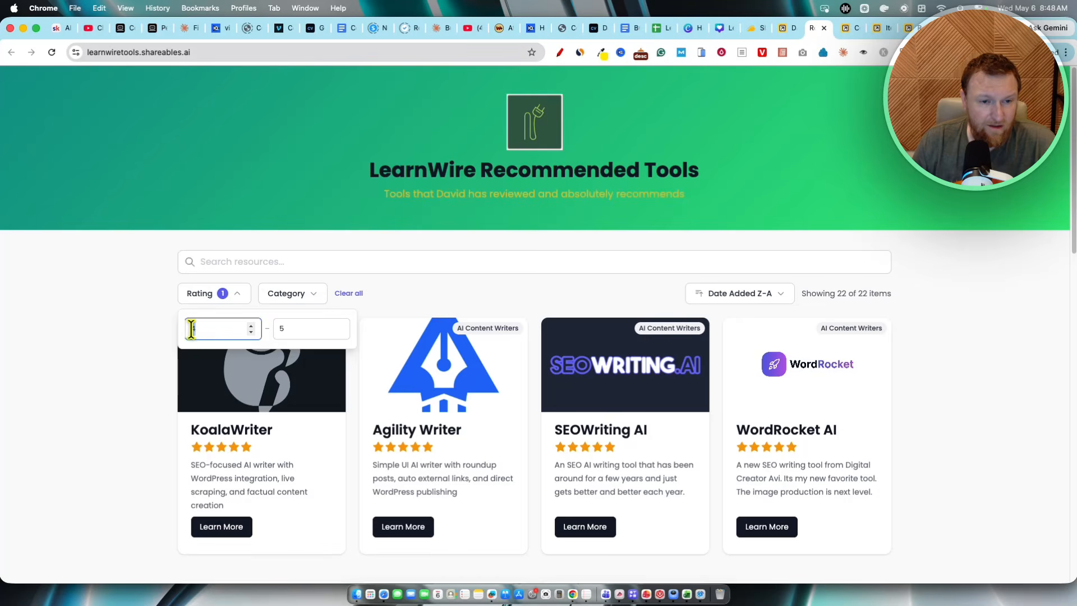
mouse_move(191, 328)
mouse_down()
mouse_move(167, 322)
mouse_move(175, 329)
mouse_up()
click(225, 299)
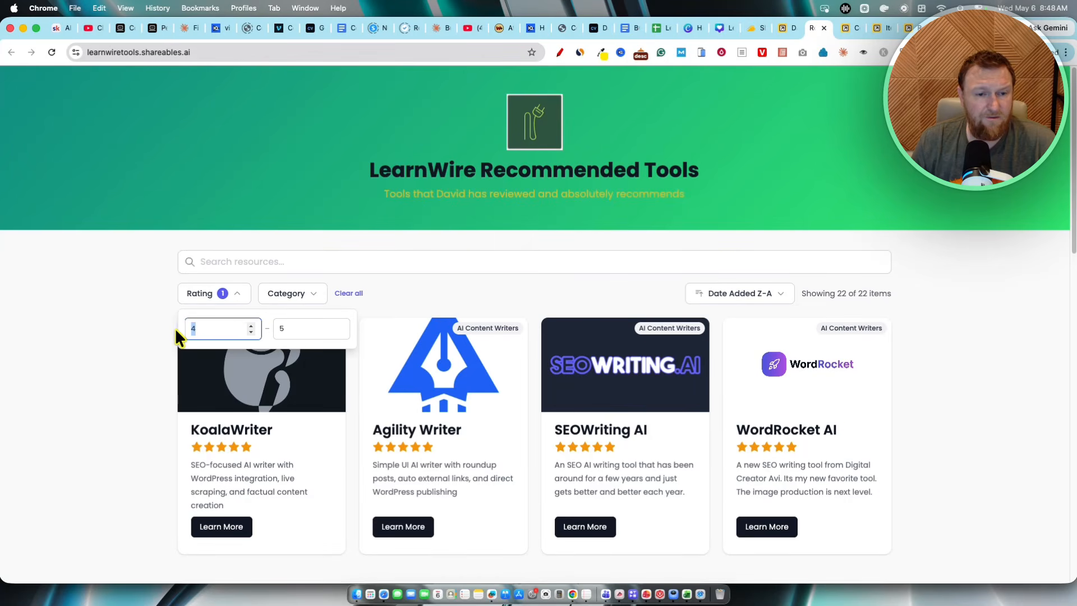
text(3)
double_click(288, 329)
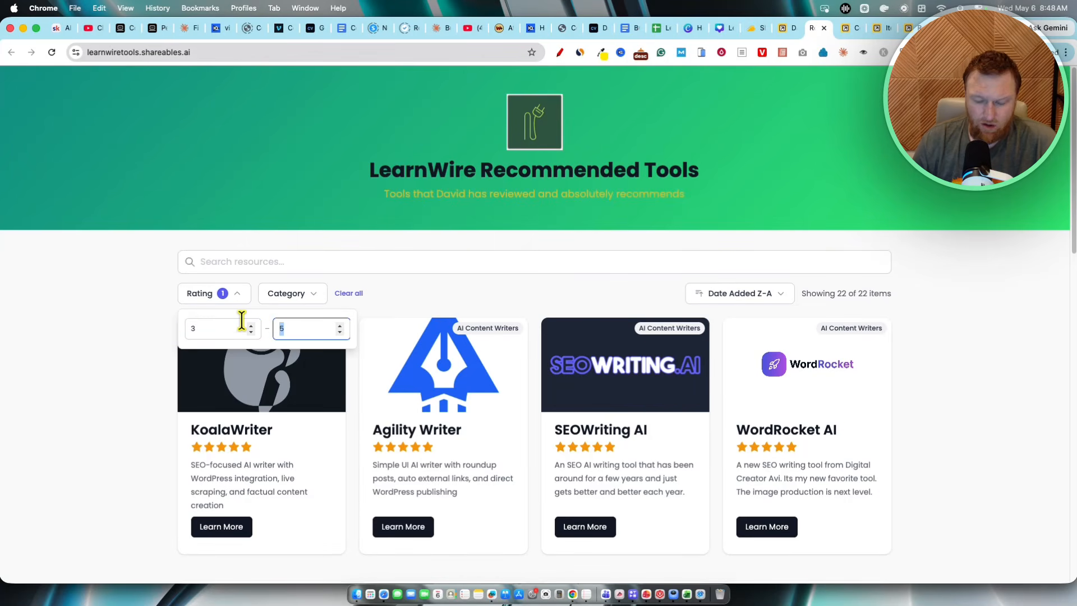
text(3.9)
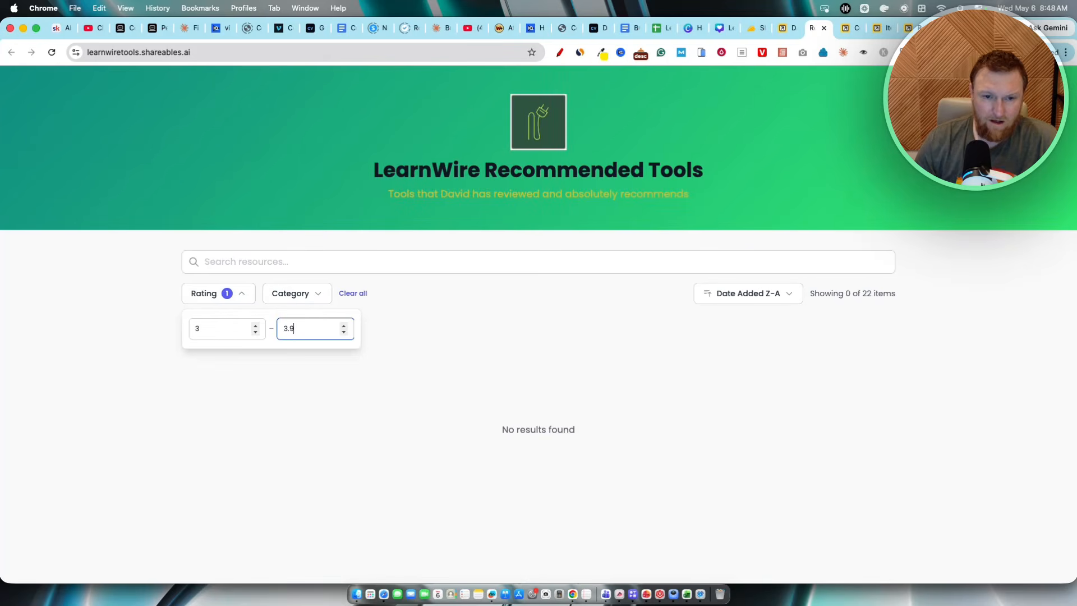
click(211, 422)
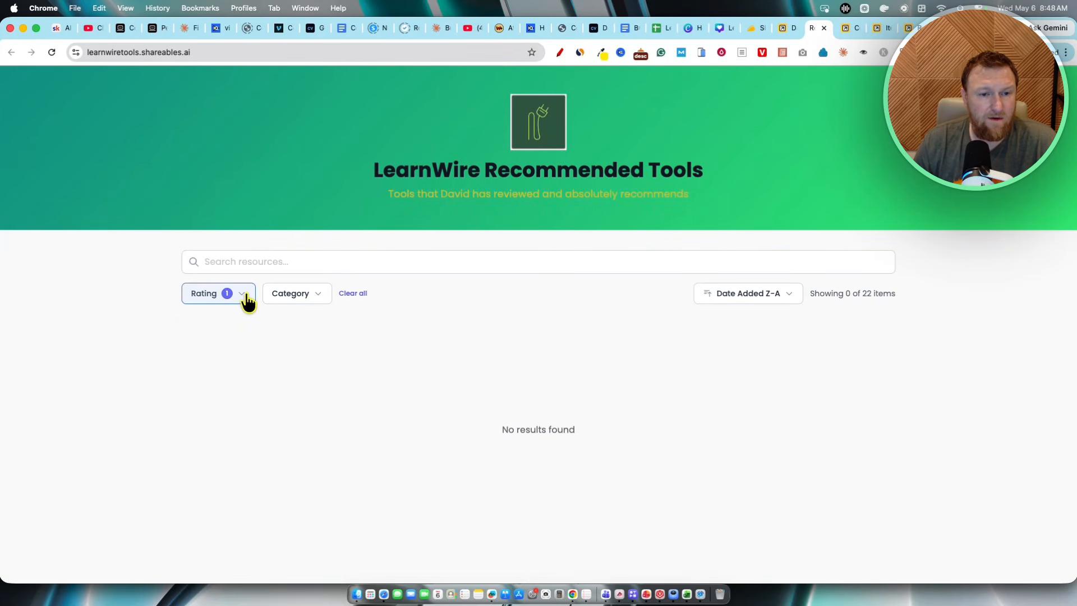
Step: Set the rating range to 4 minimum and 4.5 maximum
click(243, 294)
drag(202, 329, 185, 330)
text(4)
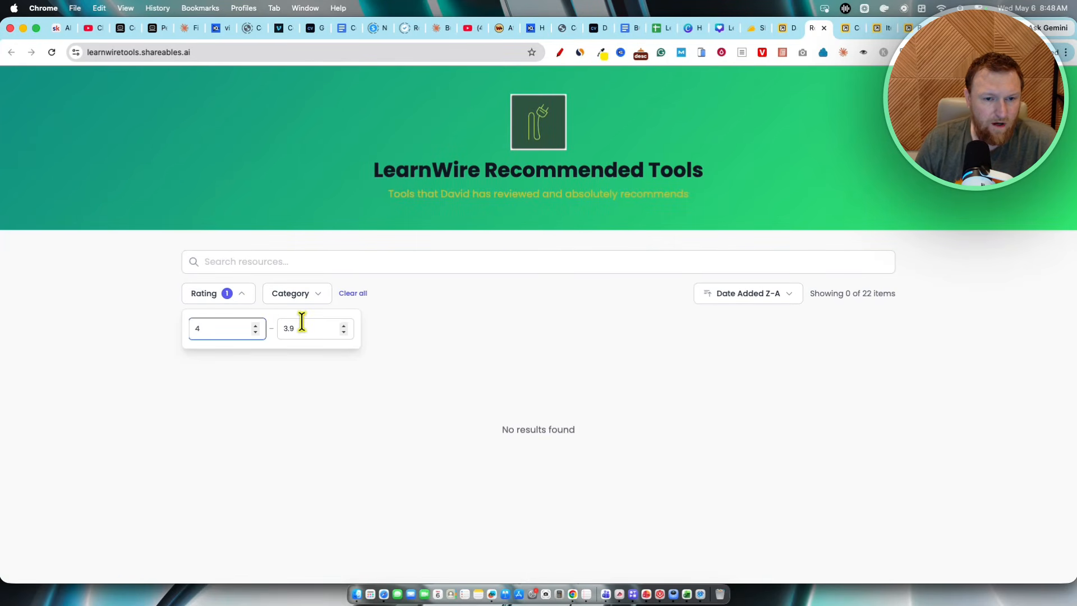
drag(301, 328, 287, 328)
text(4.5)
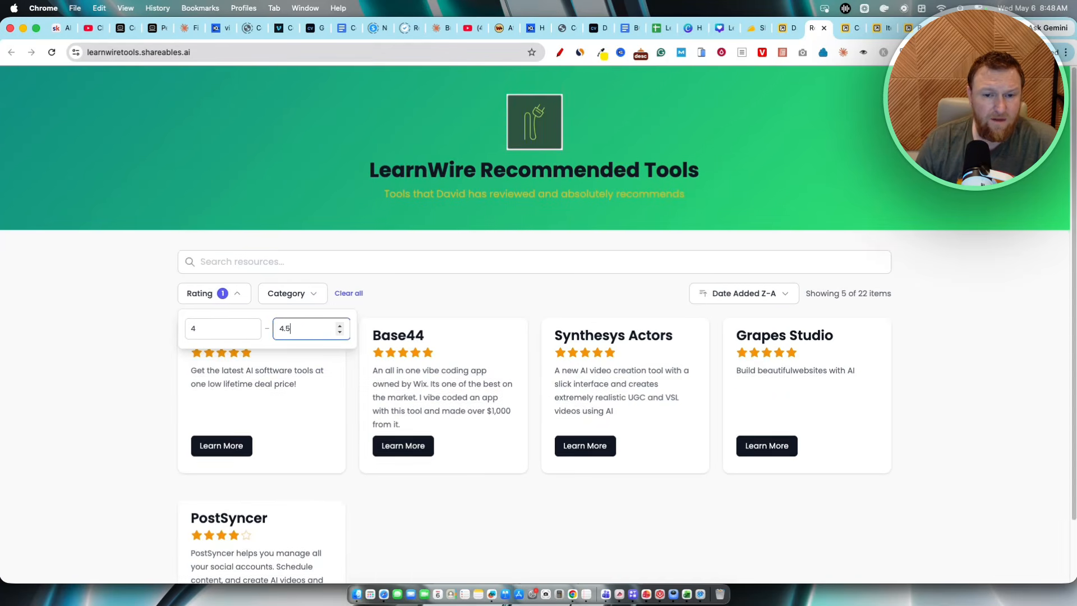
Step: Set the rating range to 4.5 minimum and 5 maximum
scroll(194, 391, down, 2)
click(198, 328)
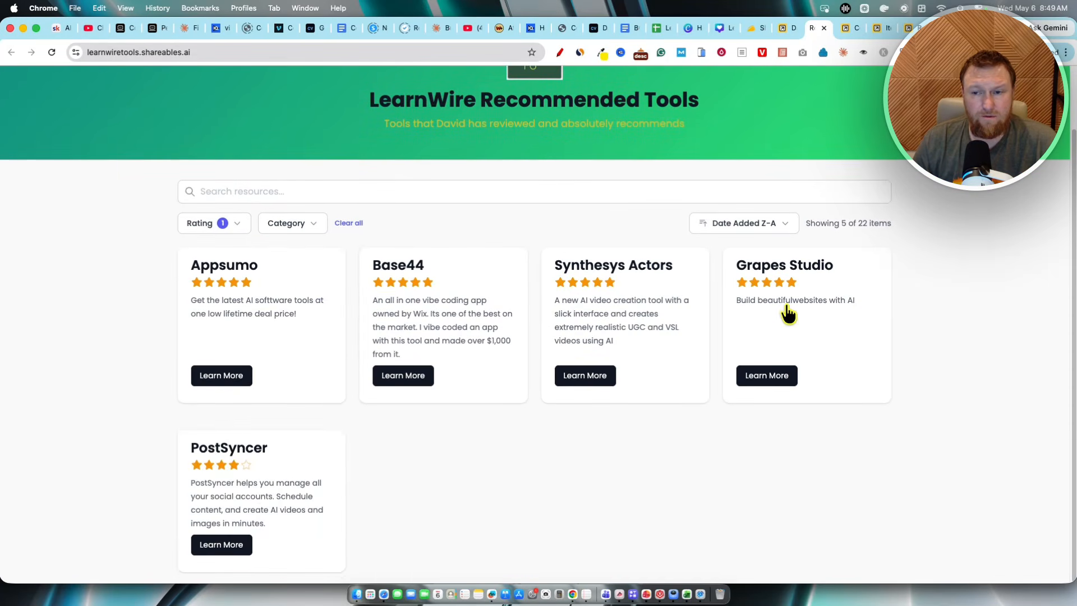
scroll(315, 257, up, 2)
click(239, 297)
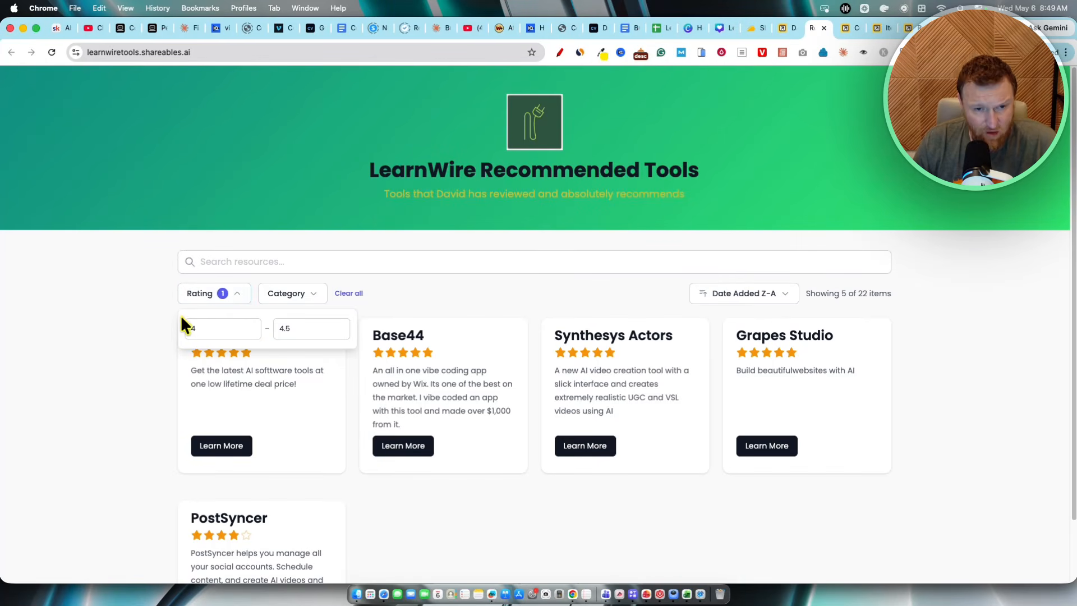
click(293, 307)
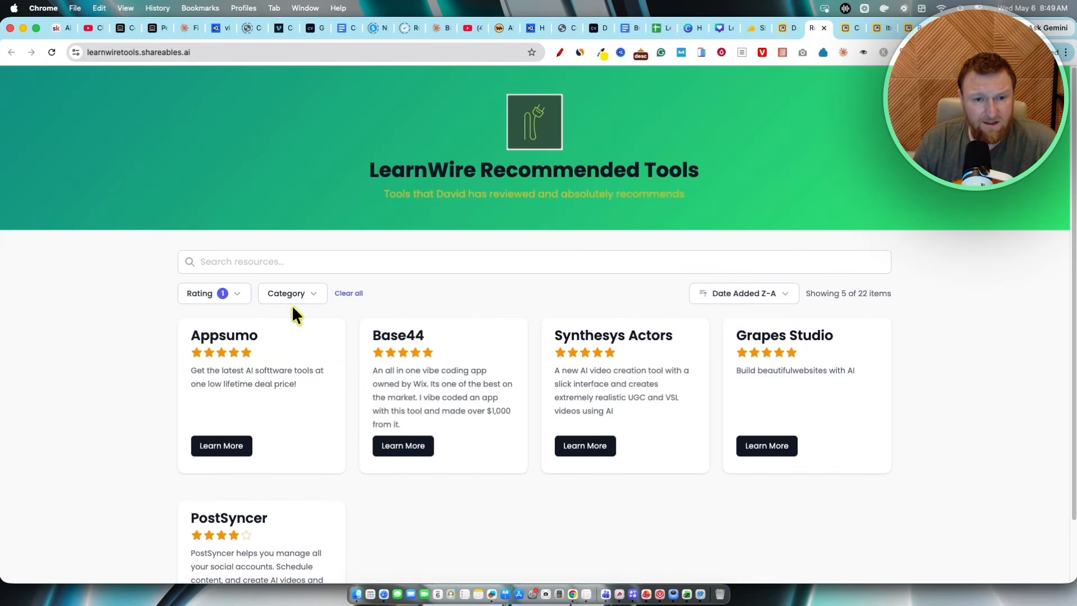
click(240, 299)
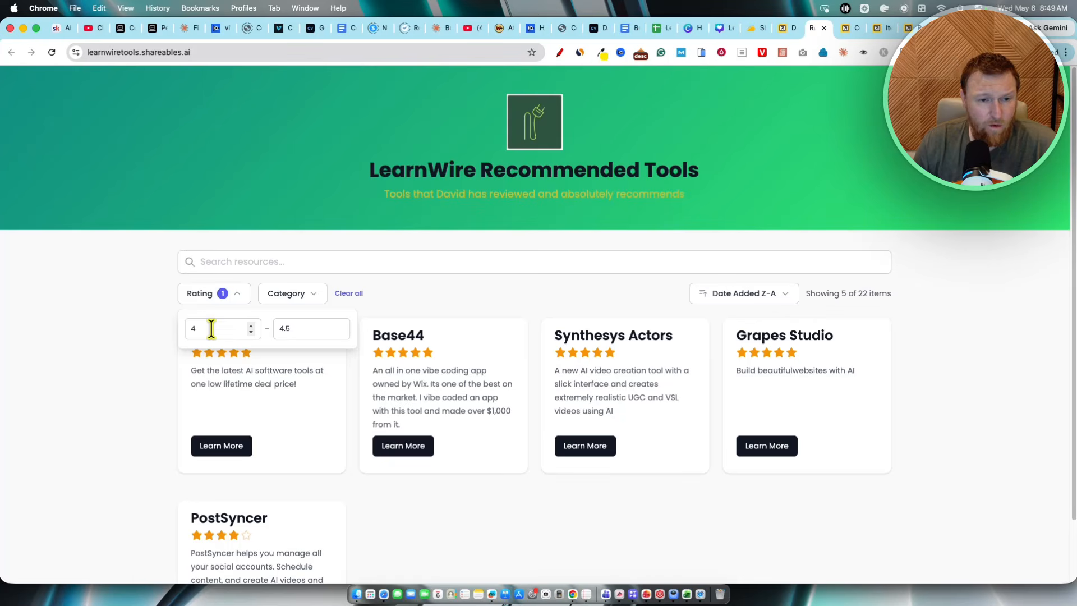
drag(211, 329, 167, 329)
text(4.5)
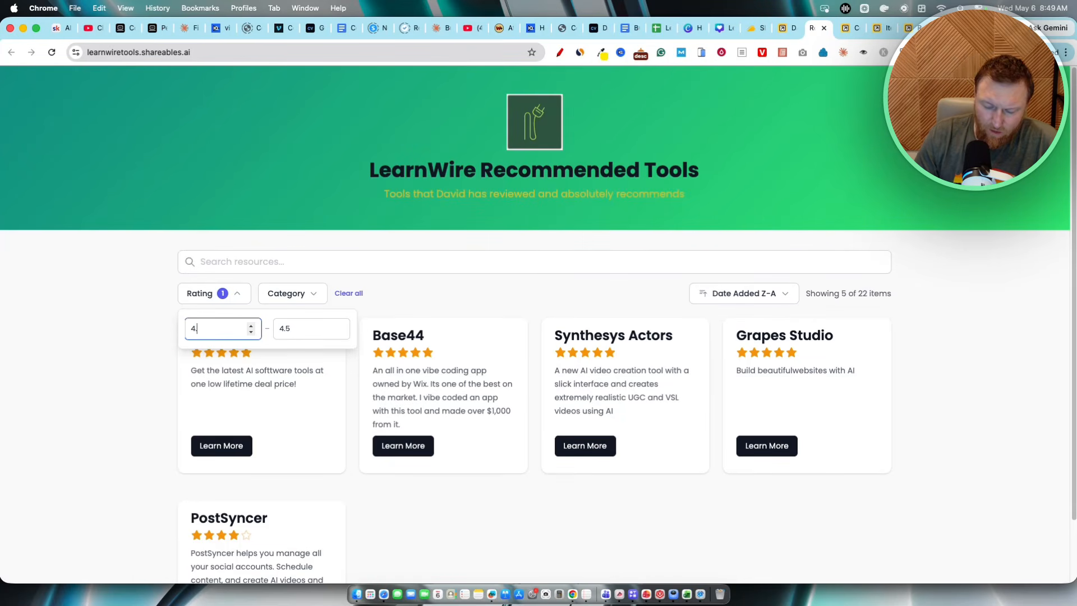
key(Tab)
text(5)
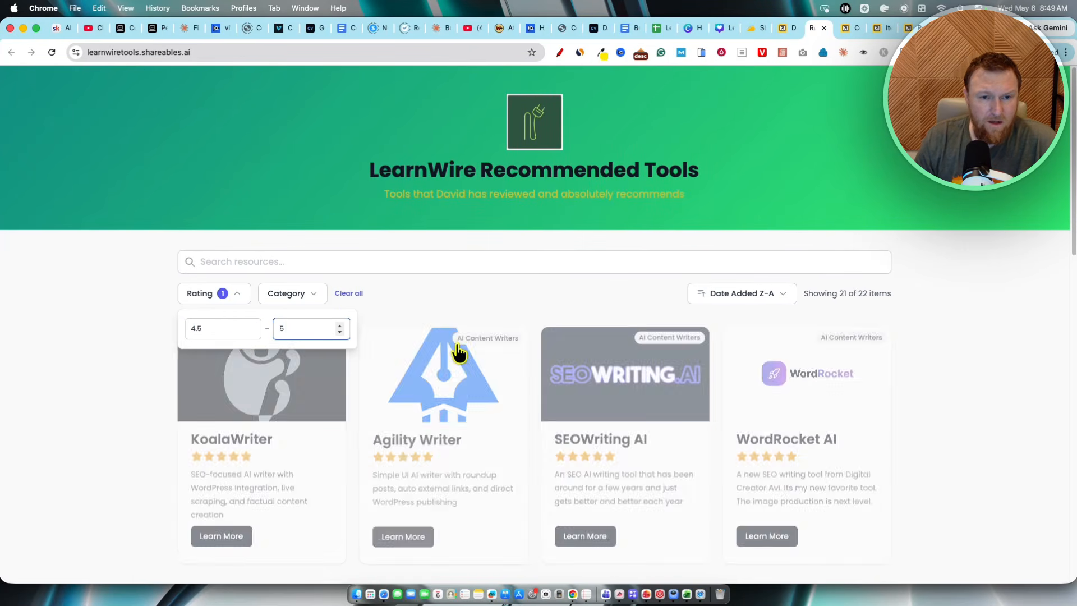
Step: Filter the tools by the SEO category
click(318, 299)
scroll(328, 332, down, 5)
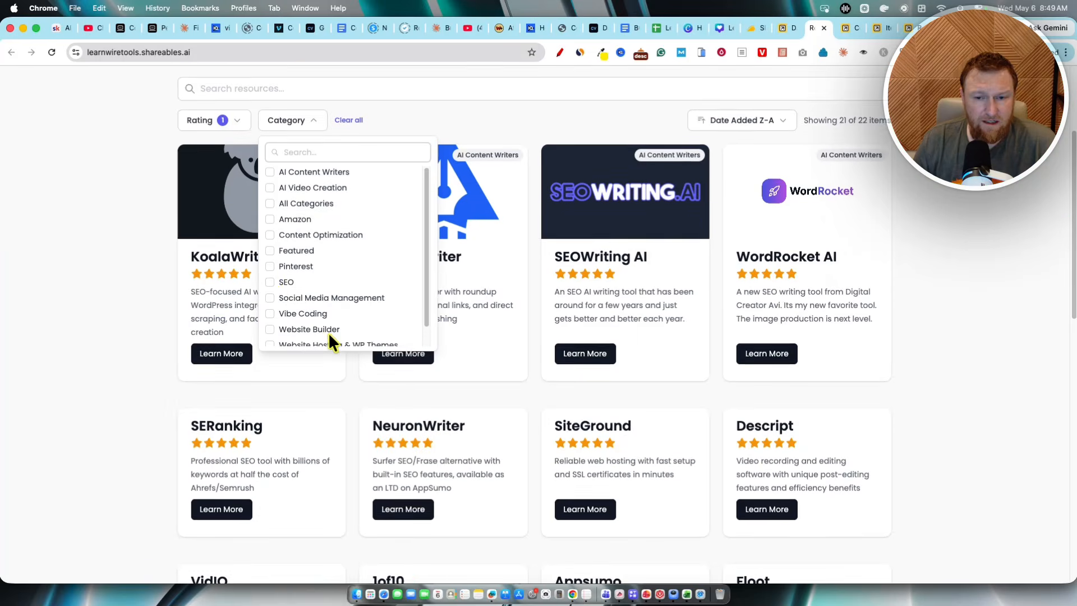
click(280, 268)
click(502, 352)
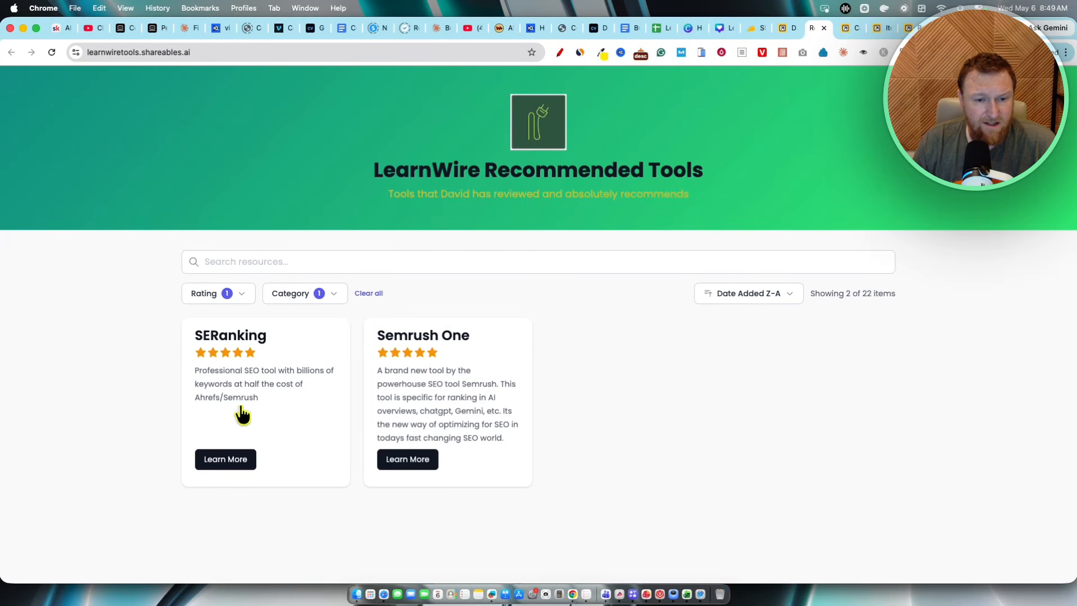
Step: Open Semrush One's Learn More link and return to the tools site tab
click(421, 466)
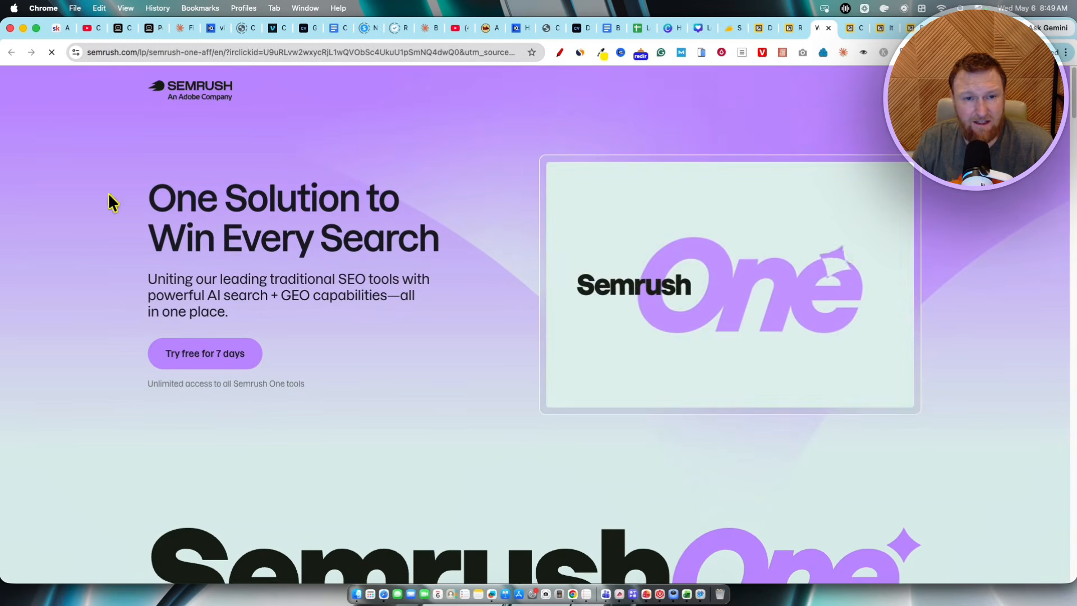
click(827, 28)
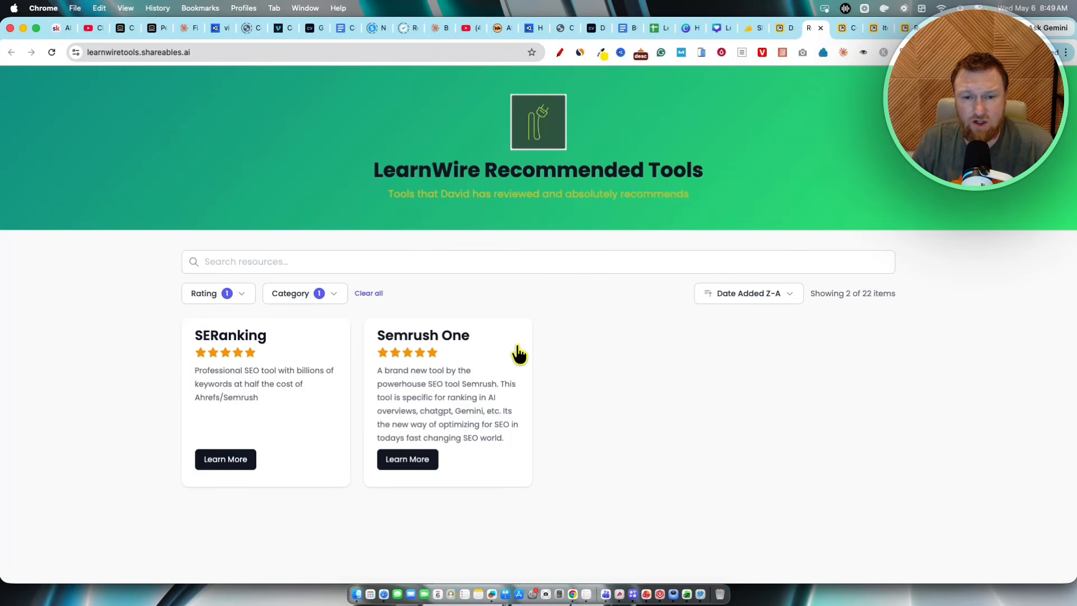
Step: Clear all filters and scroll through the unfiltered tools list
click(365, 293)
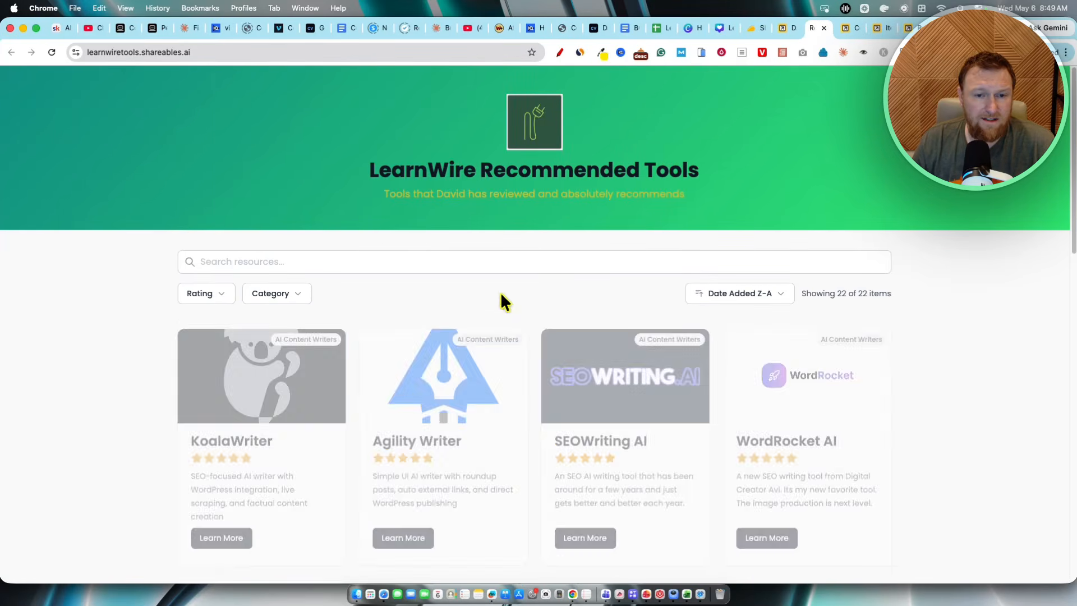
scroll(802, 353, down, 9)
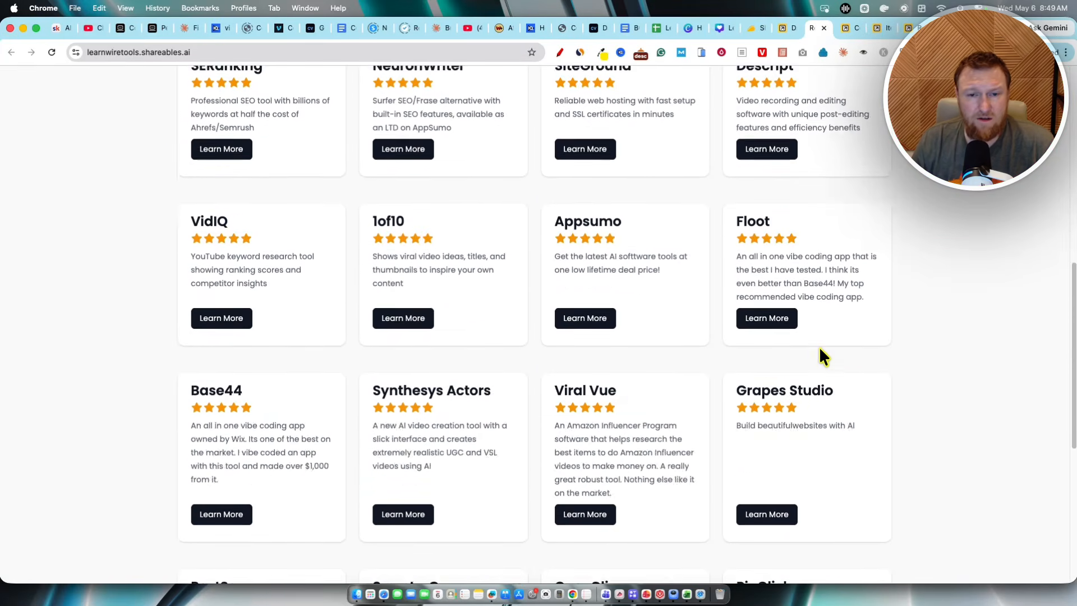
scroll(819, 350, up, 10)
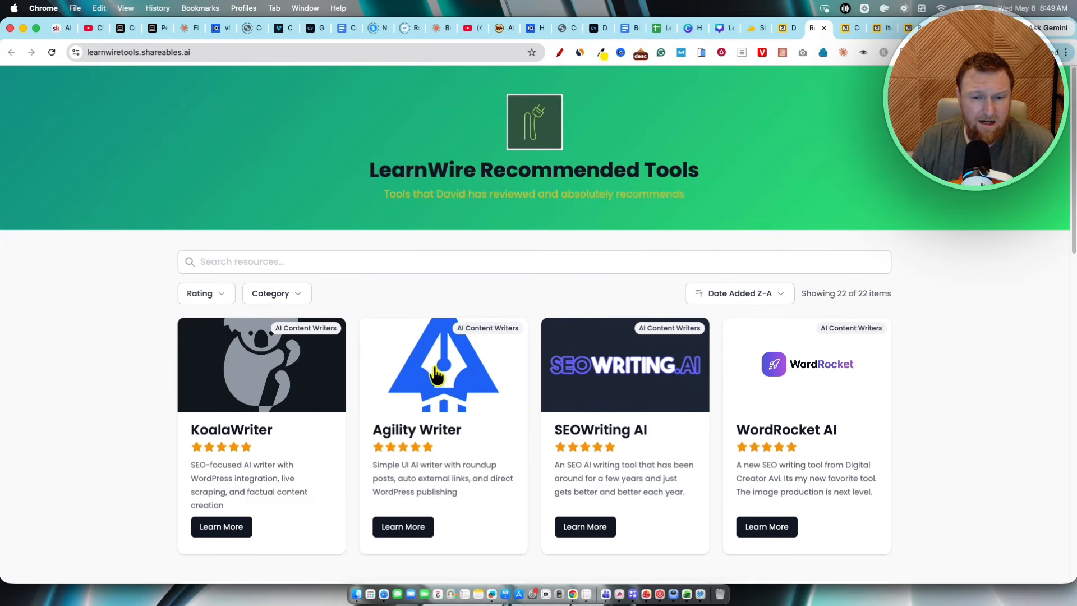
scroll(561, 402, down, 2)
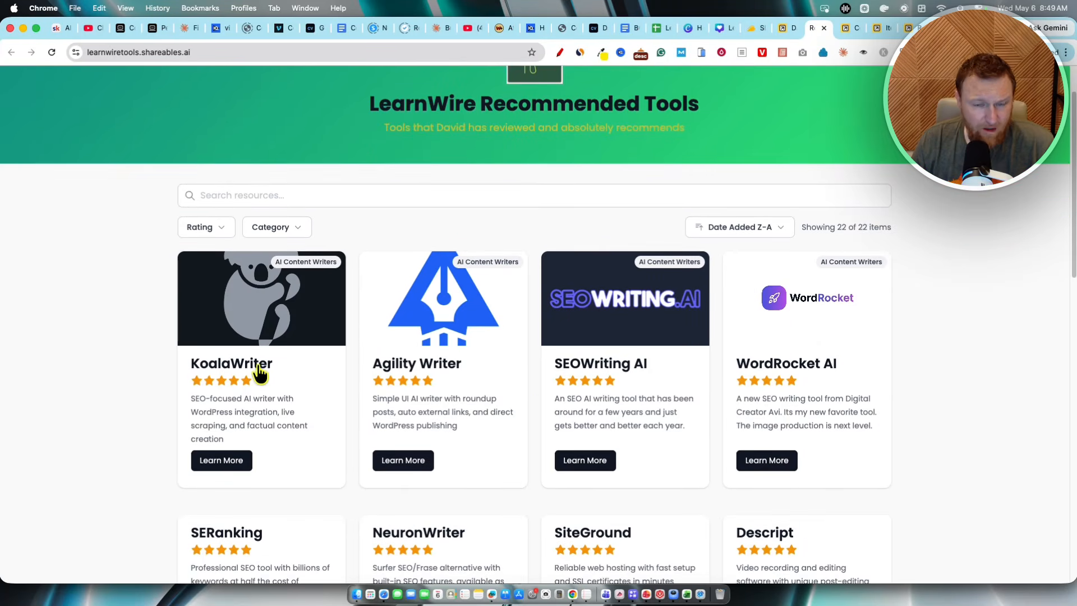
Step: Open KoalaWriter's detail page, examine its address, and go back to the tools list
click(257, 373)
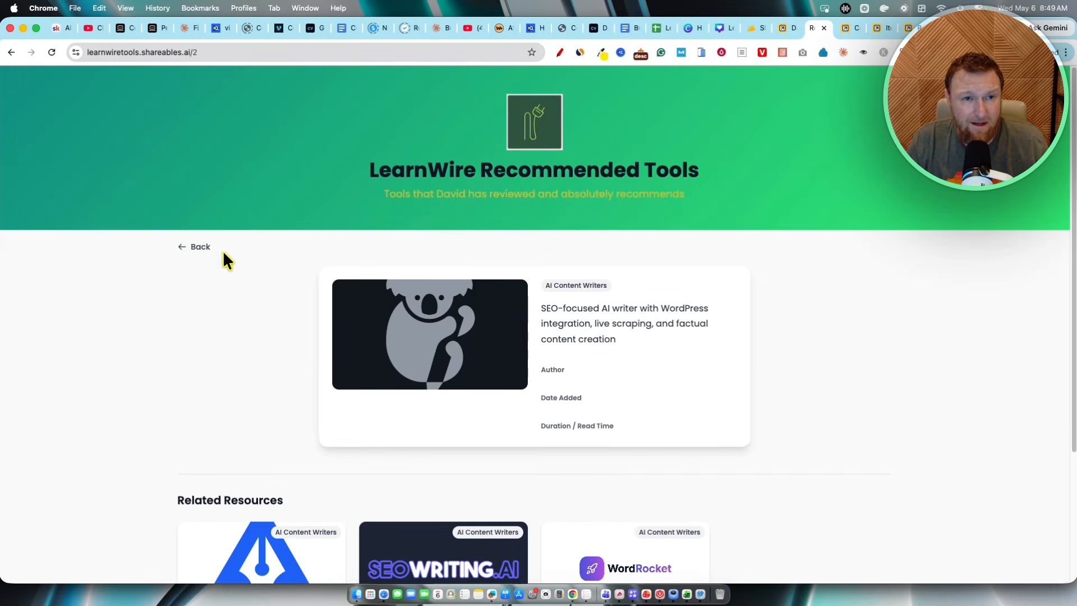
click(204, 51)
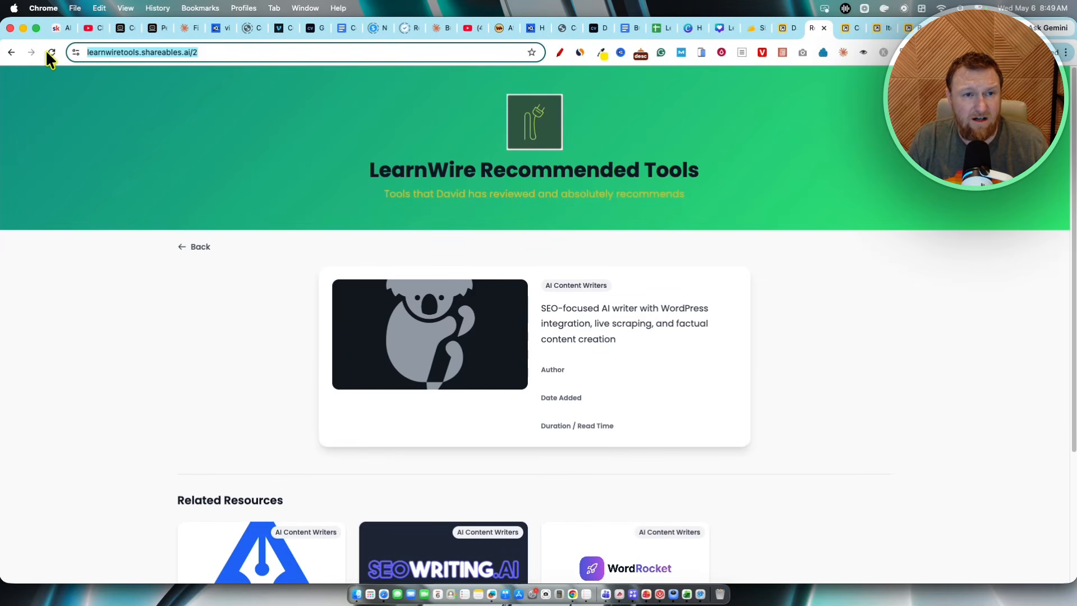
click(251, 307)
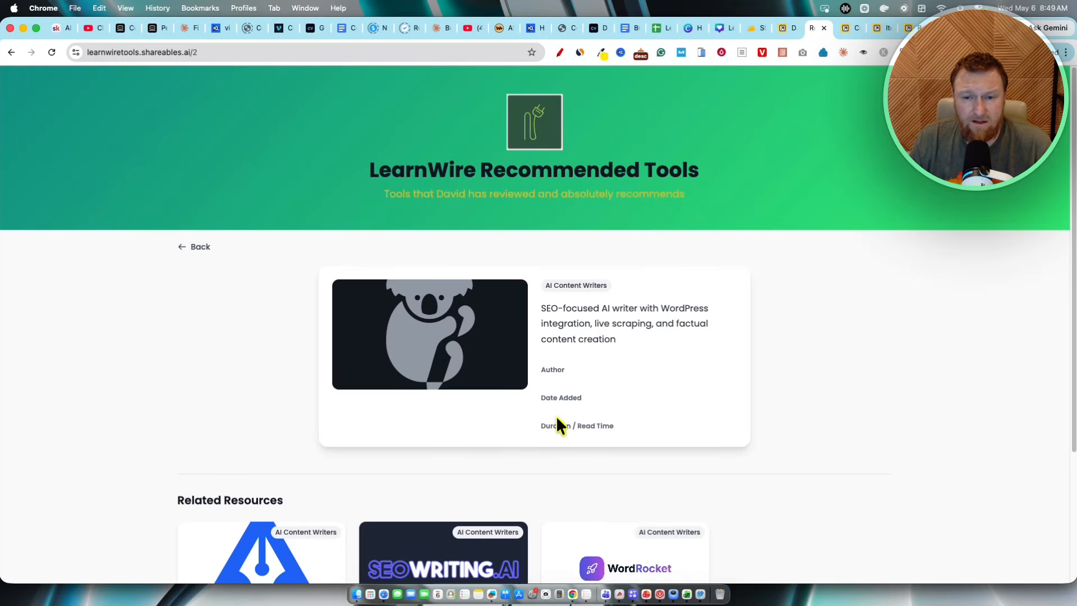
click(198, 248)
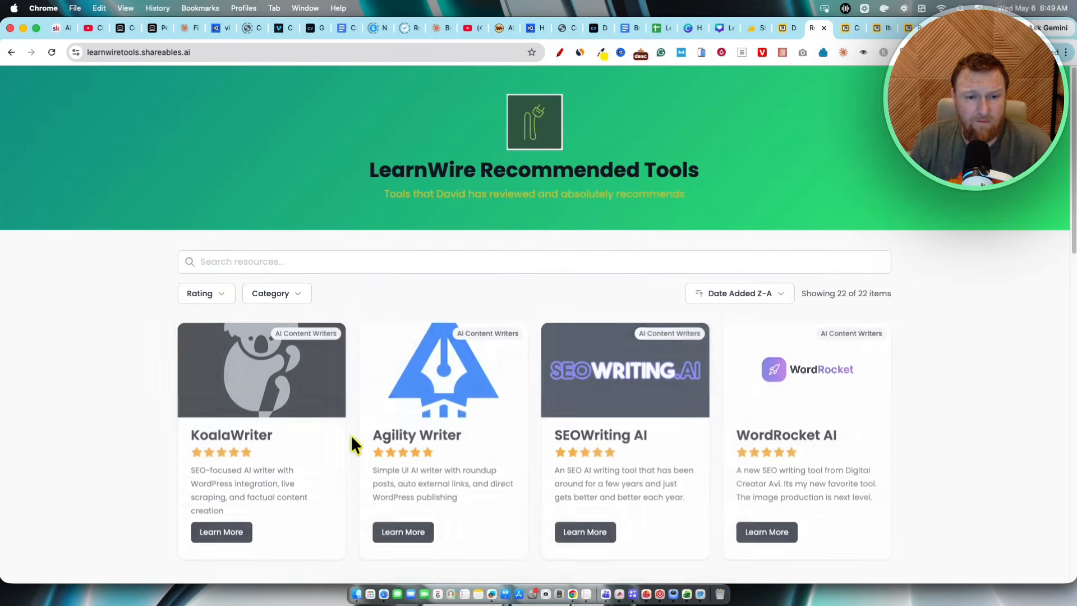
scroll(351, 443, down, 1)
scroll(350, 432, down, 10)
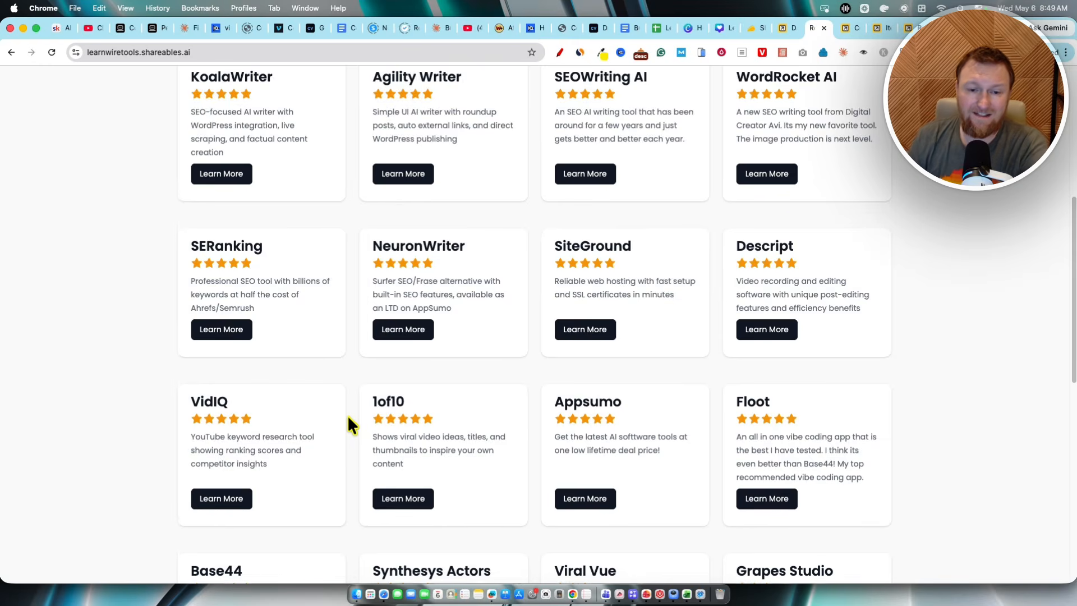
scroll(348, 426, up, 10)
scroll(558, 476, down, 1)
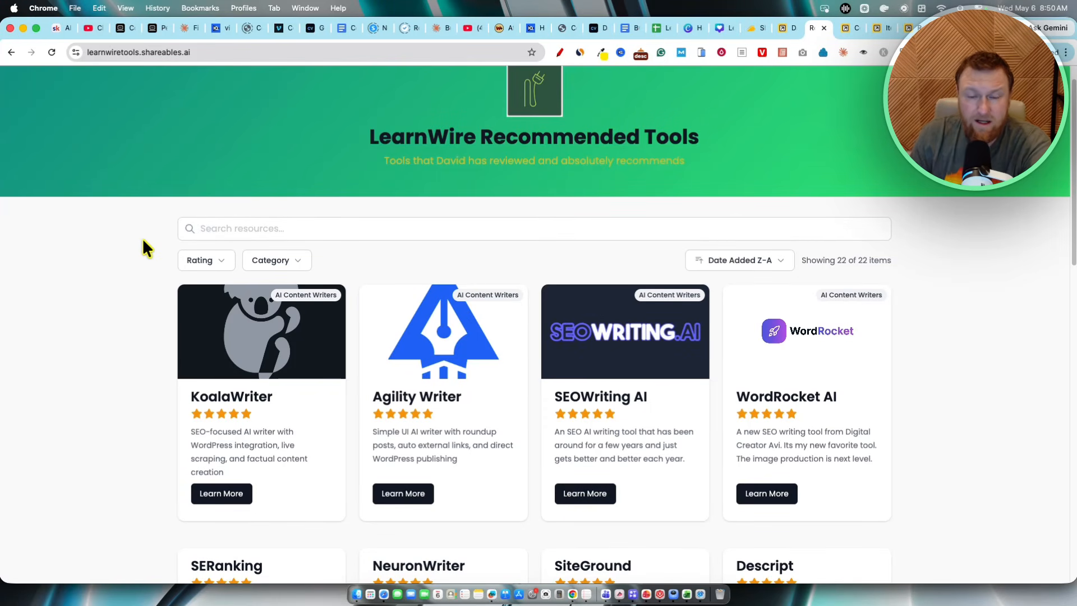
scroll(143, 238, up, 1)
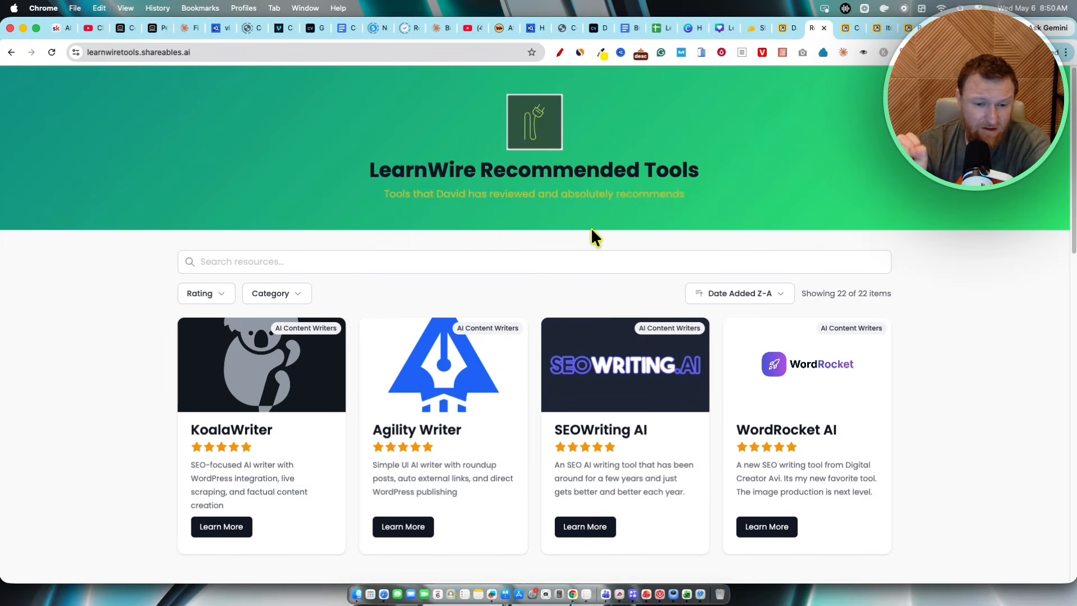
Step: Switch to the Shareables help docs tab and highlight the Cover Image Settings section
click(847, 28)
scroll(435, 324, up, 15)
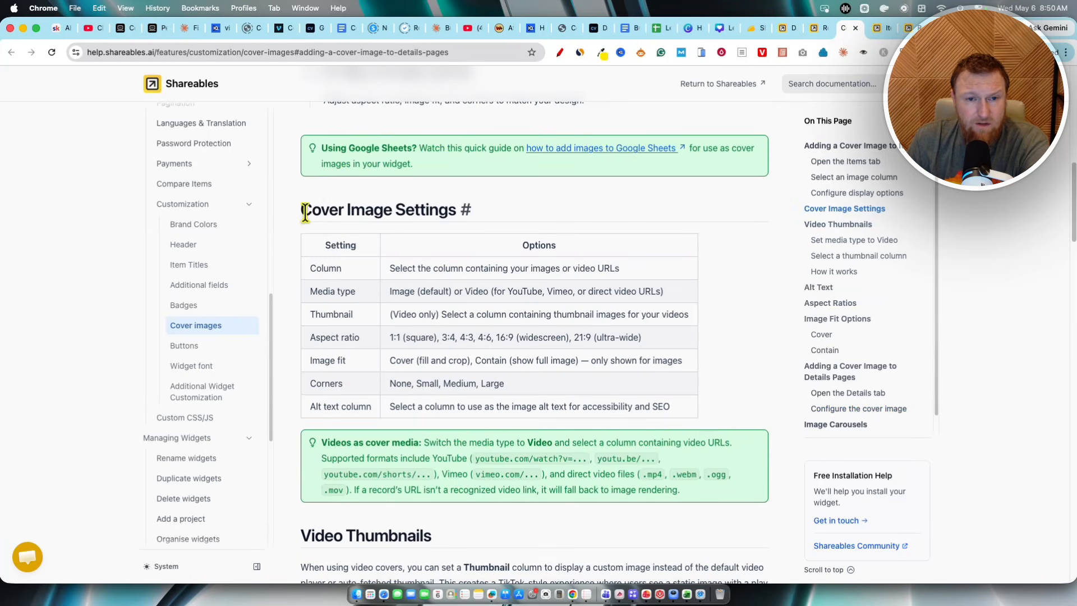
drag(304, 212, 681, 494)
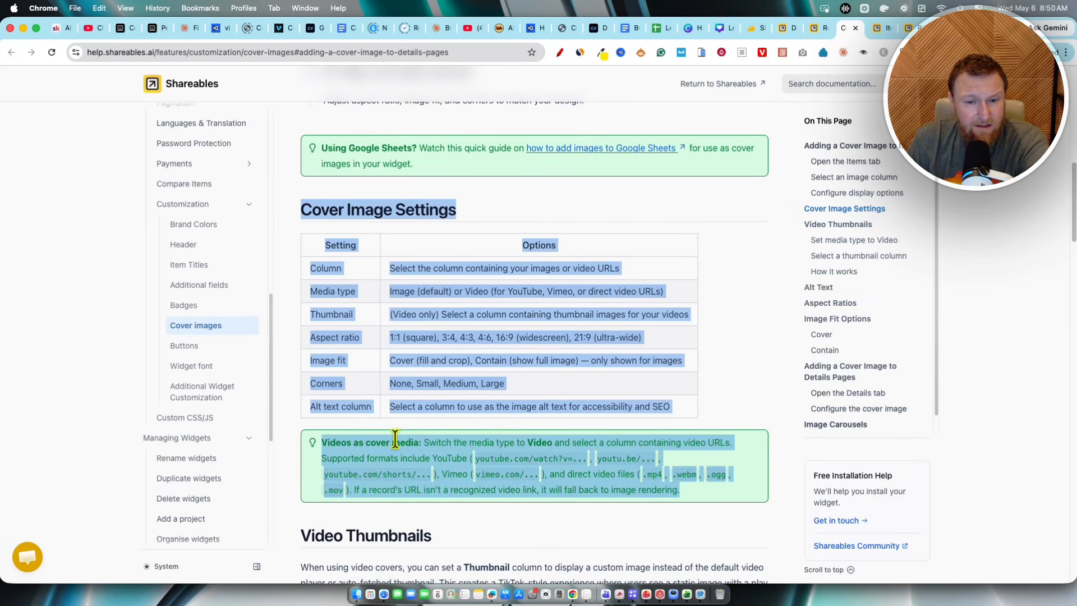
scroll(557, 383, down, 20)
scroll(560, 381, up, 20)
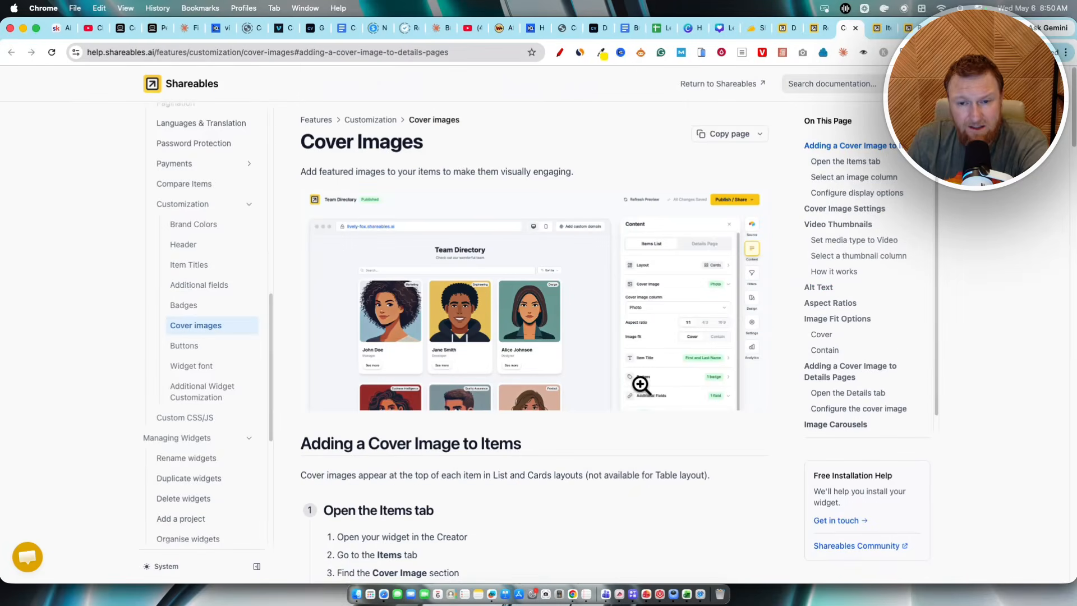
Step: Switch to the Resource Library demo tab and highlight part of a card description
click(884, 24)
click(899, 28)
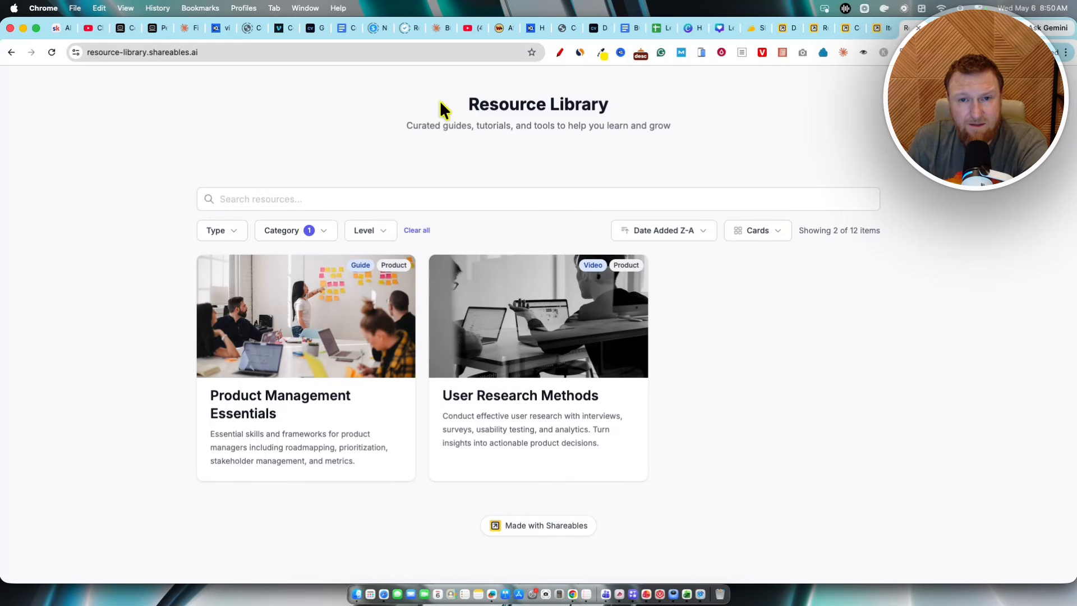
drag(441, 103, 786, 445)
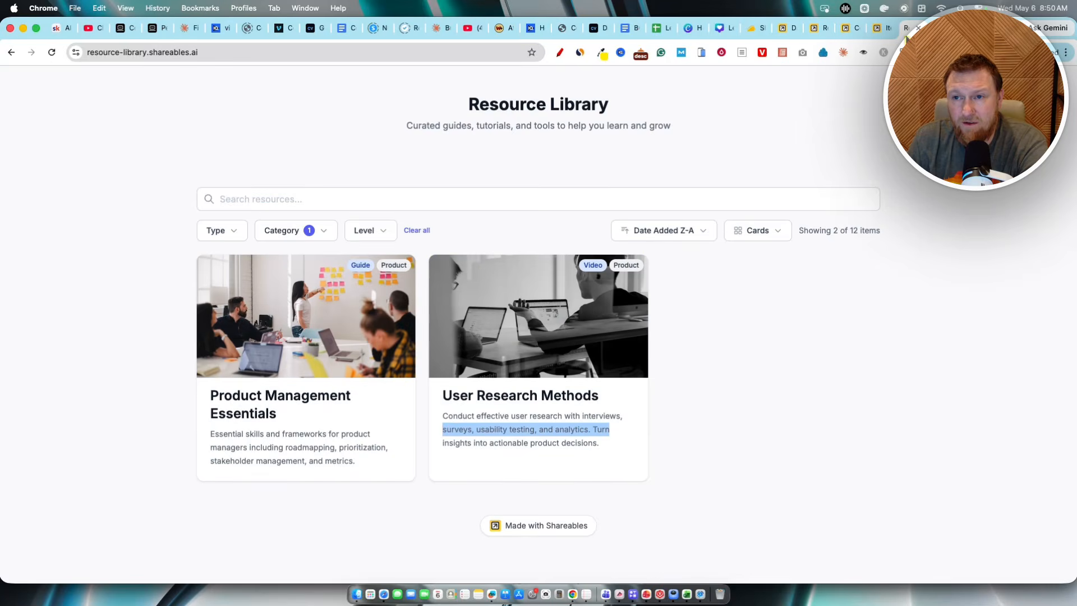
Step: Switch to the Shareables dashboard, start creating a widget, and browse the Directory and All template categories
click(785, 26)
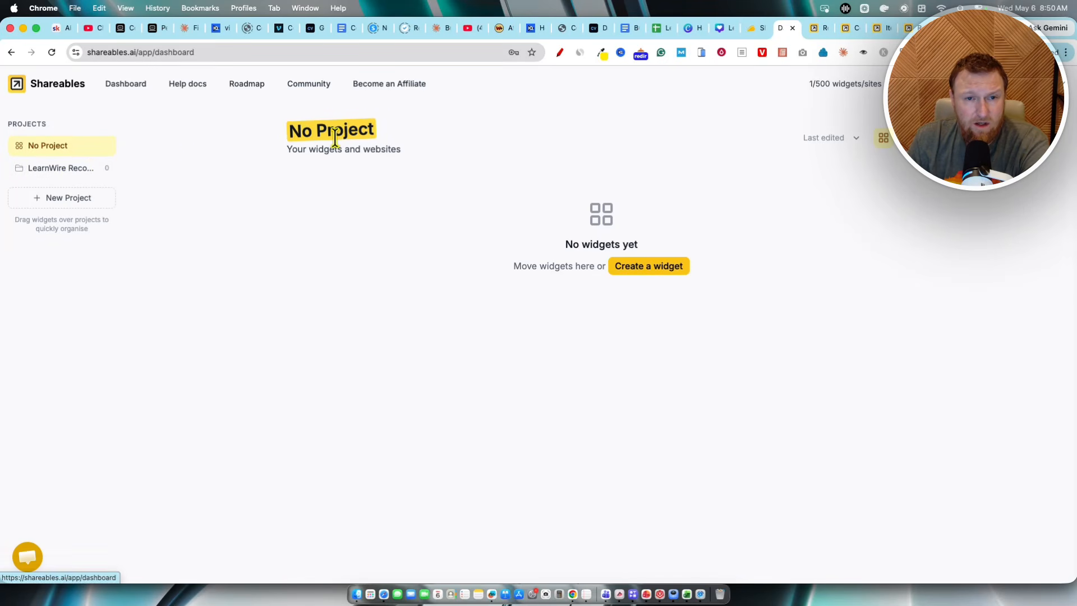
click(651, 269)
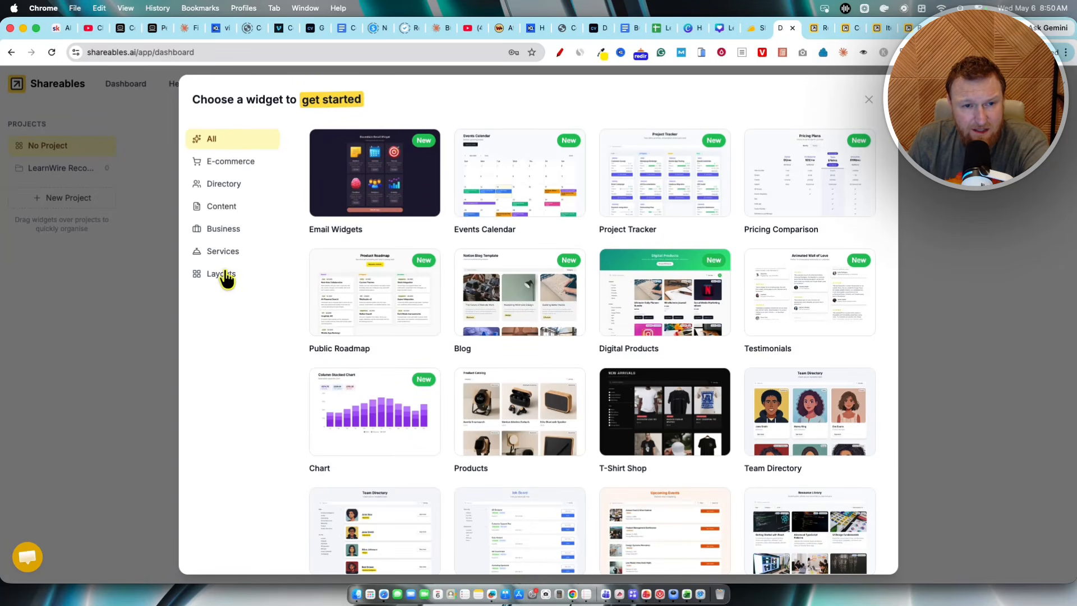
click(225, 184)
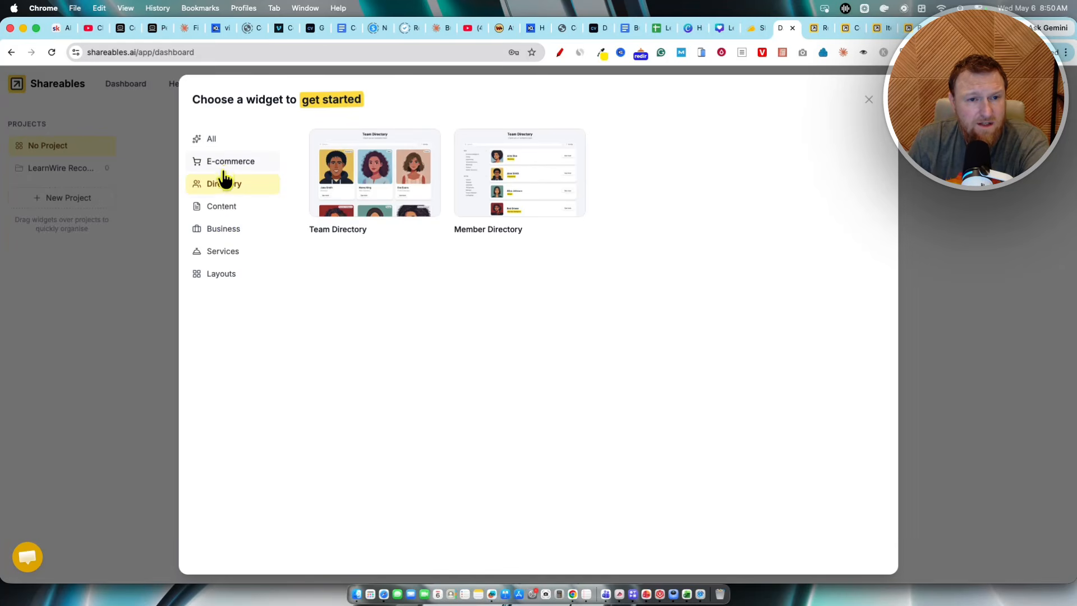
click(223, 139)
scroll(737, 227, down, 5)
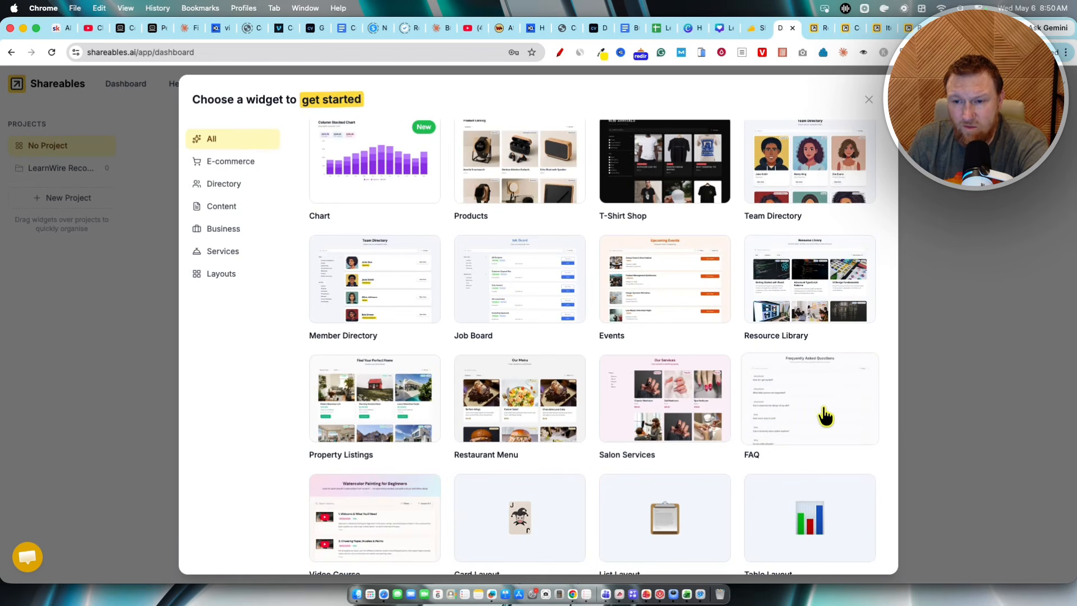
Step: Preview the Resource Library and Job Board widget templates, closing each preview
click(804, 295)
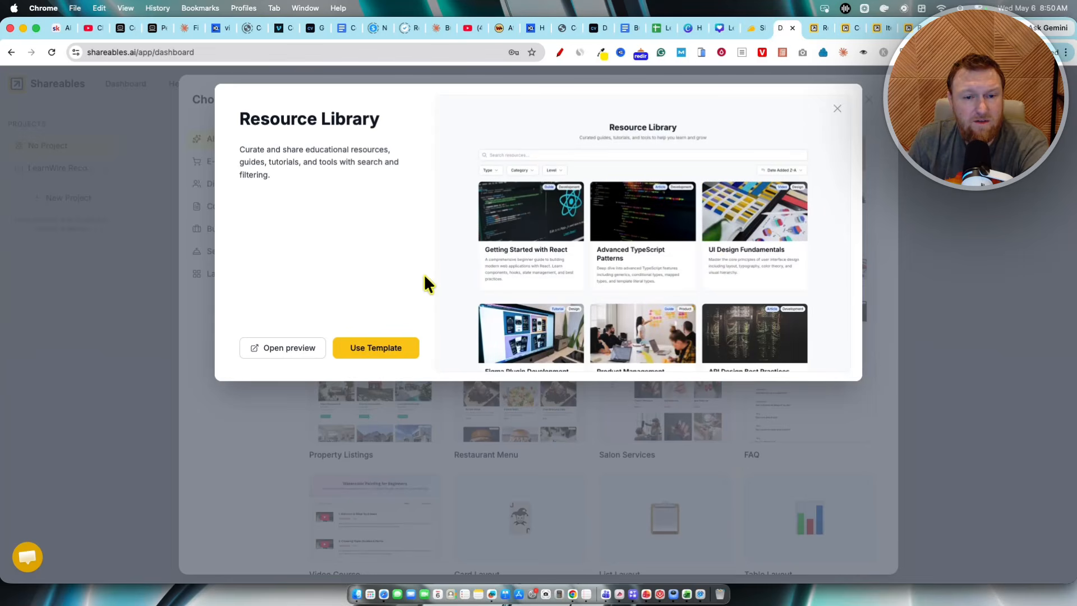
click(832, 112)
scroll(701, 339, up, 3)
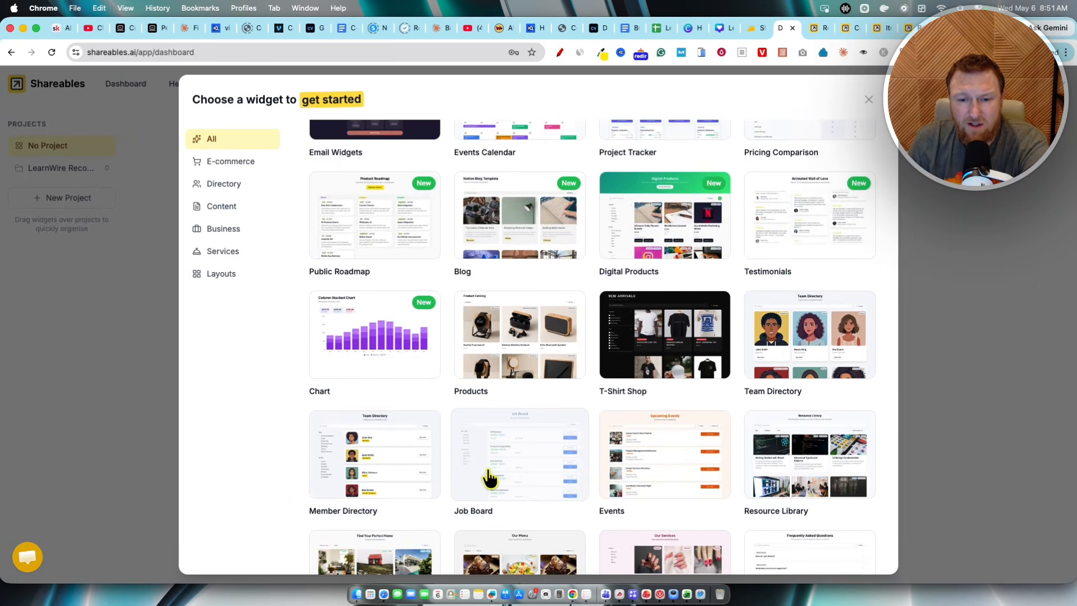
click(489, 477)
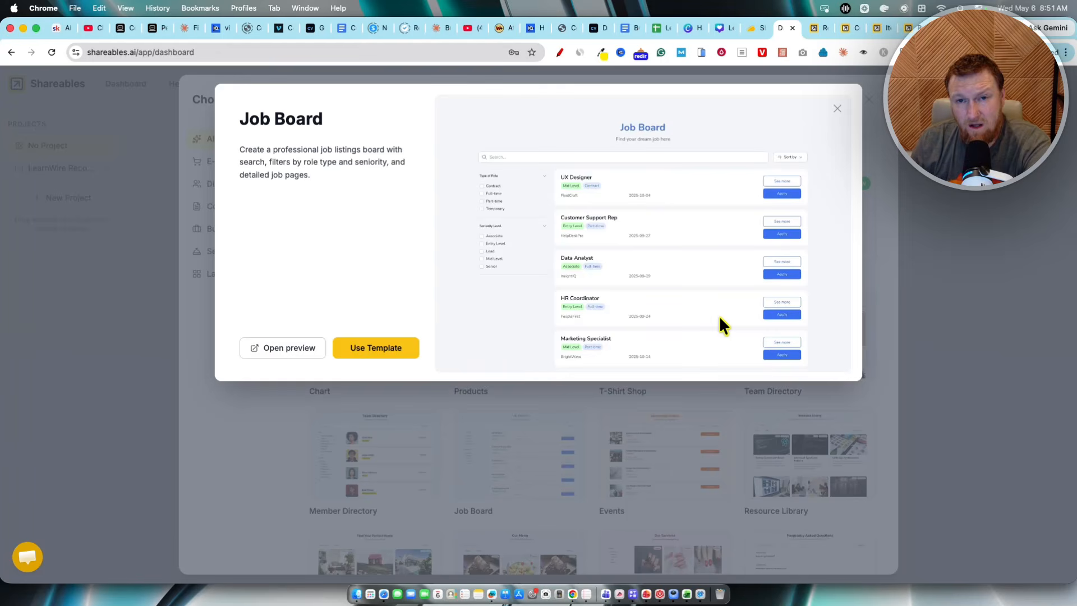
click(838, 109)
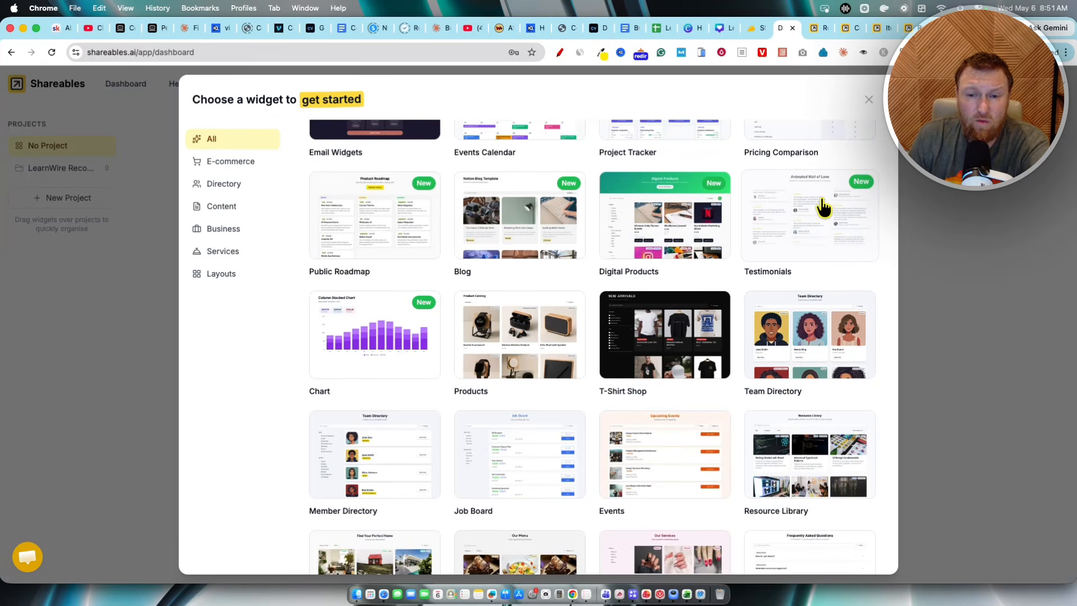
scroll(488, 281, down, 5)
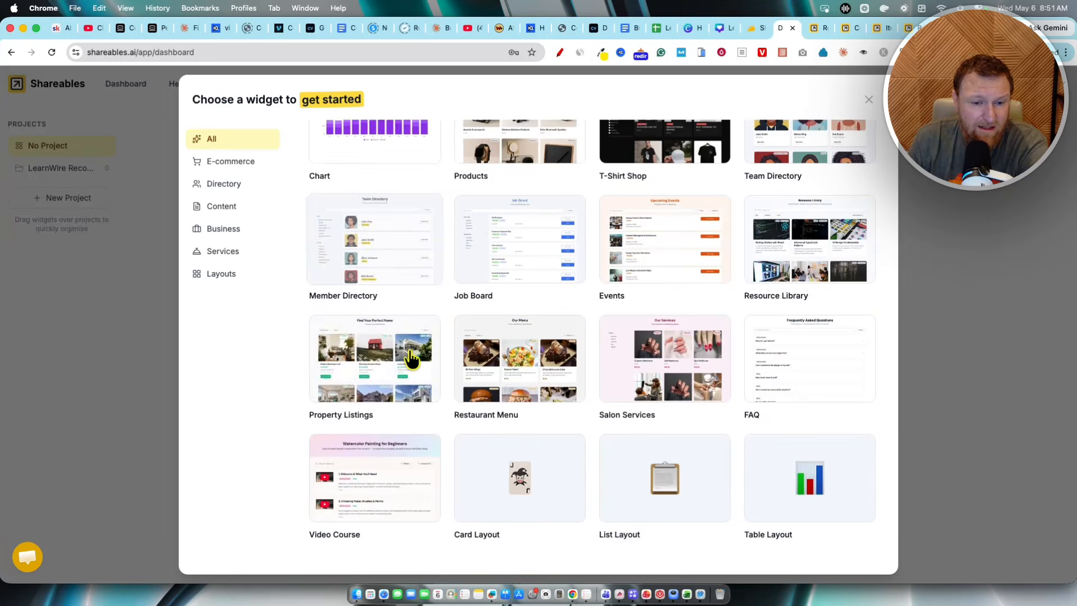
Step: Browse the widget template gallery, close the chooser, and open the Shareables product roadmap page
scroll(440, 355, up, 5)
scroll(427, 357, down, 5)
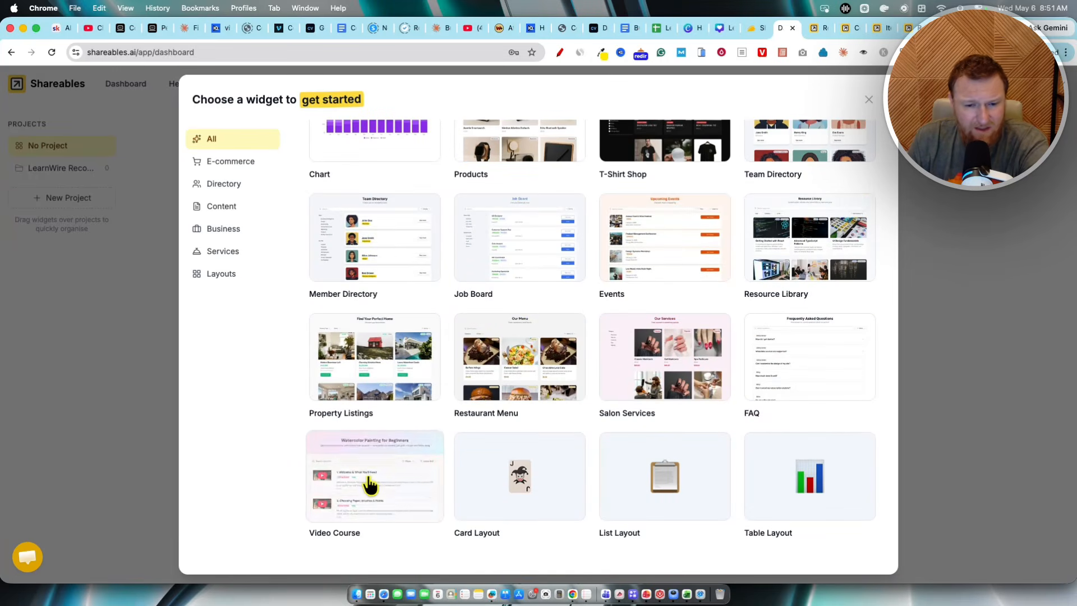
scroll(681, 393, up, 5)
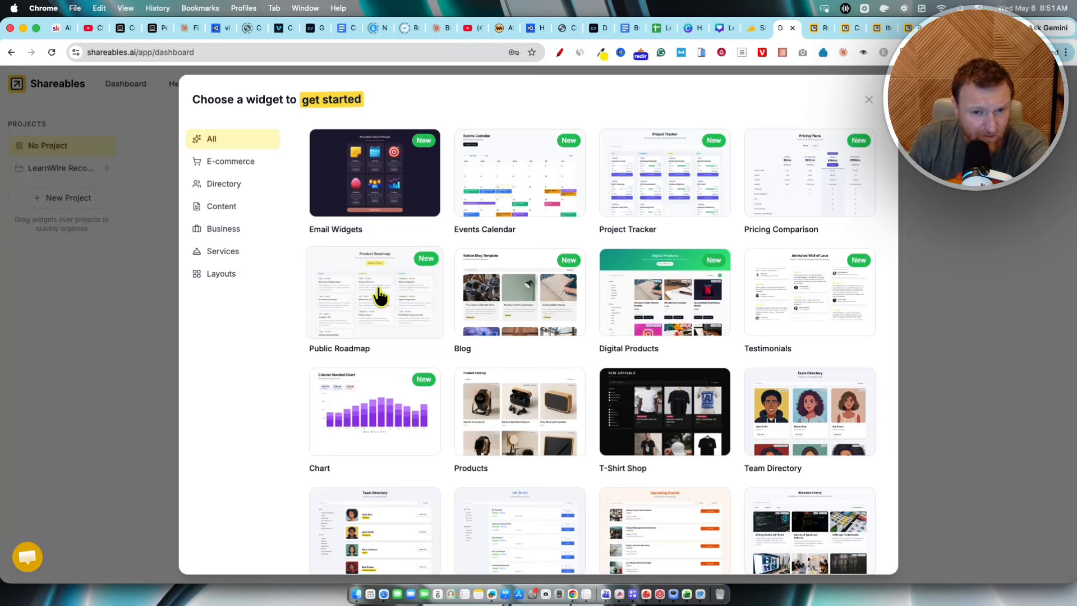
click(869, 99)
click(263, 83)
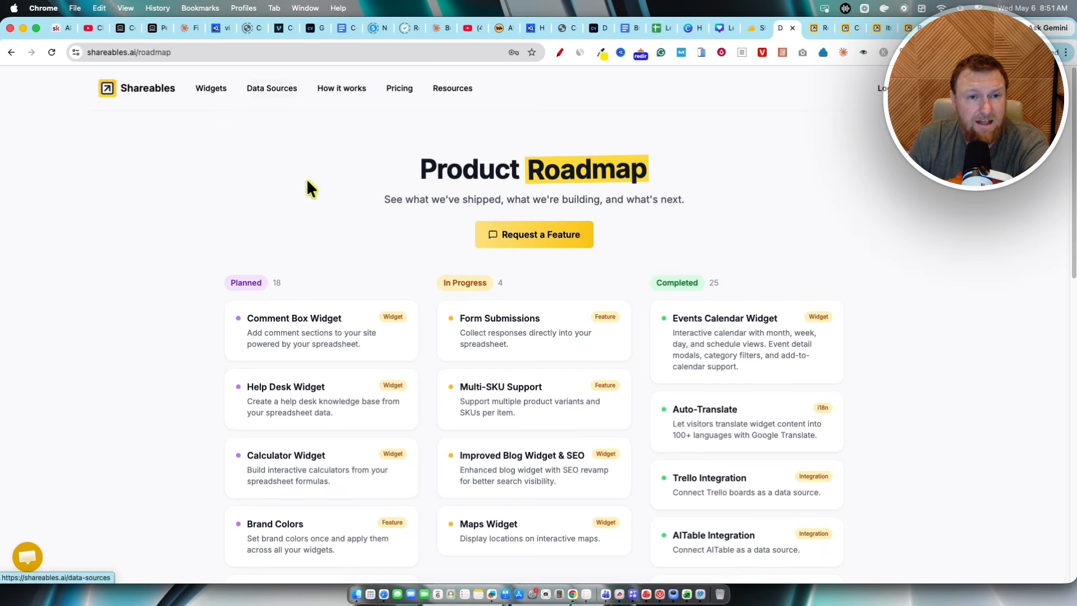
Step: Highlight the roadmap's Planned, In Progress and Completed feature columns
drag(396, 154, 745, 434)
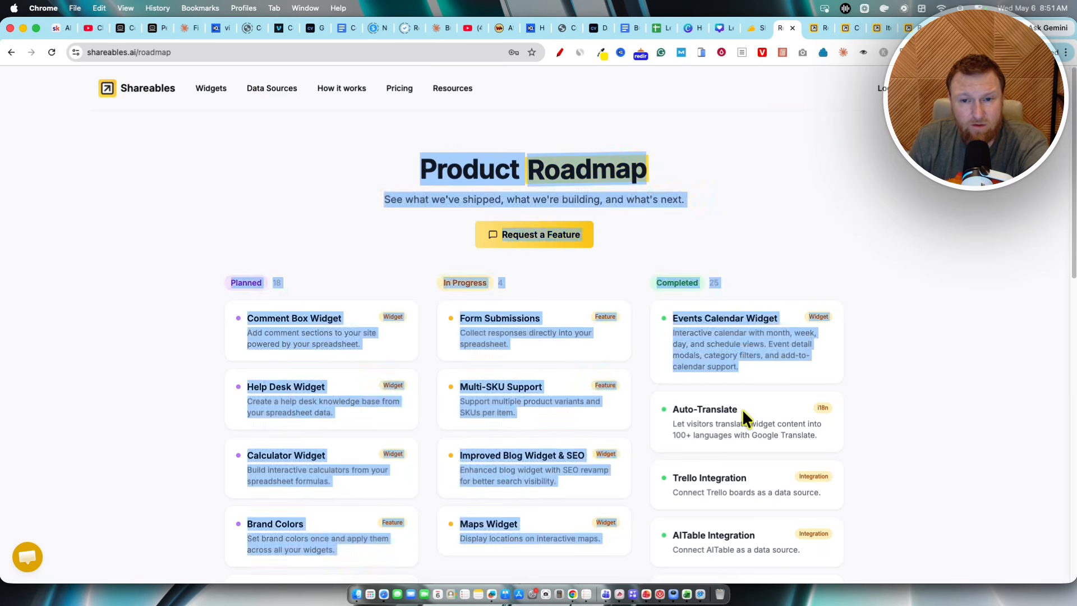
scroll(921, 401, down, 5)
scroll(870, 425, up, 5)
click(851, 246)
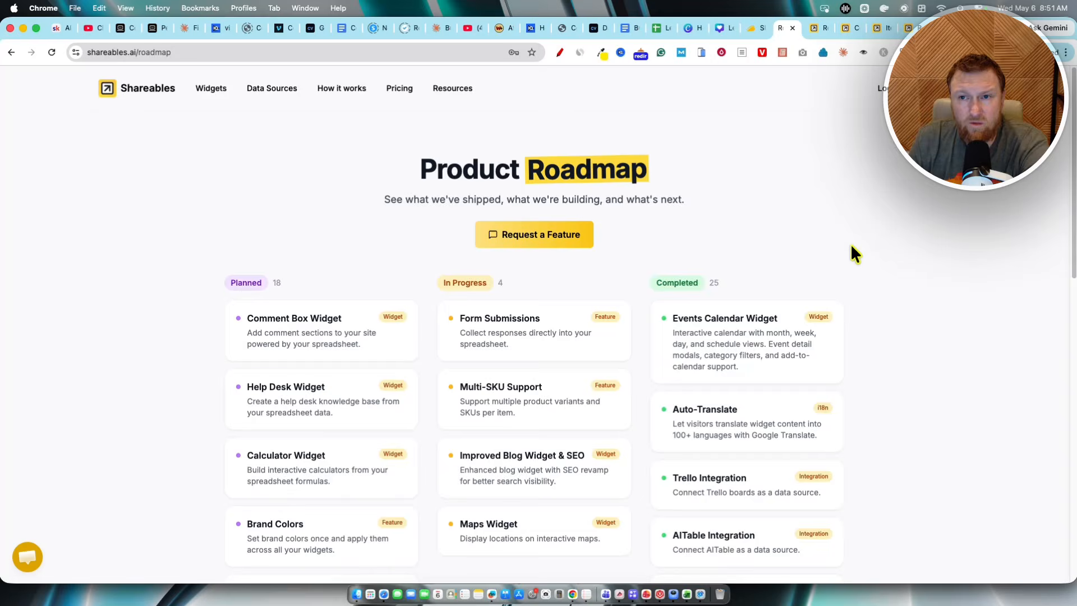
Step: Switch to the AppSumo deal tab, review the plan comparison, and highlight the founder's location and team size details
click(757, 28)
scroll(419, 348, down, 10)
scroll(418, 356, down, 15)
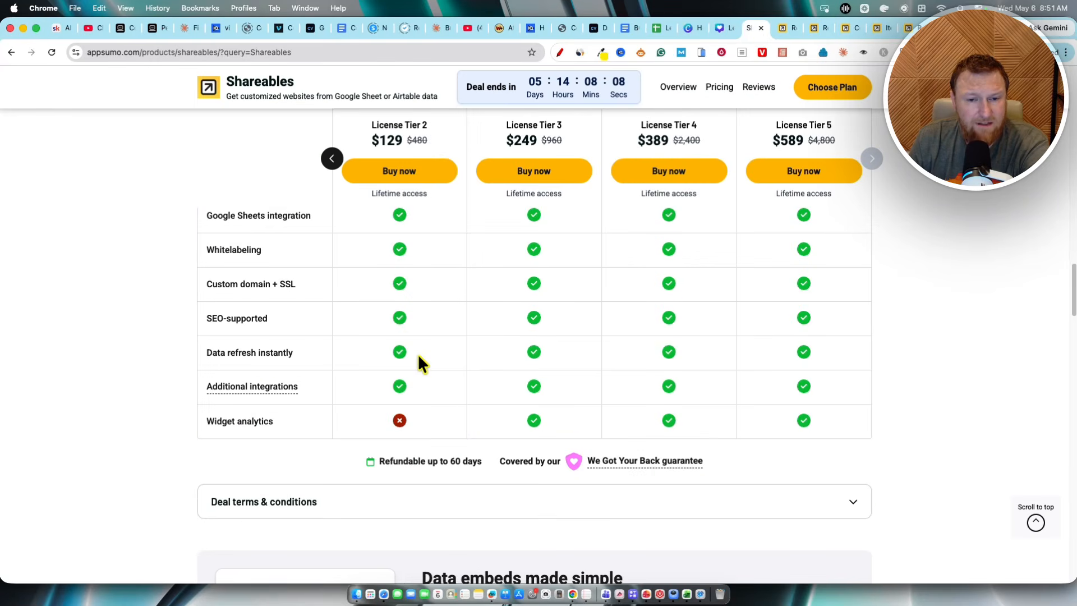
scroll(418, 356, up, 2)
scroll(418, 354, up, 4)
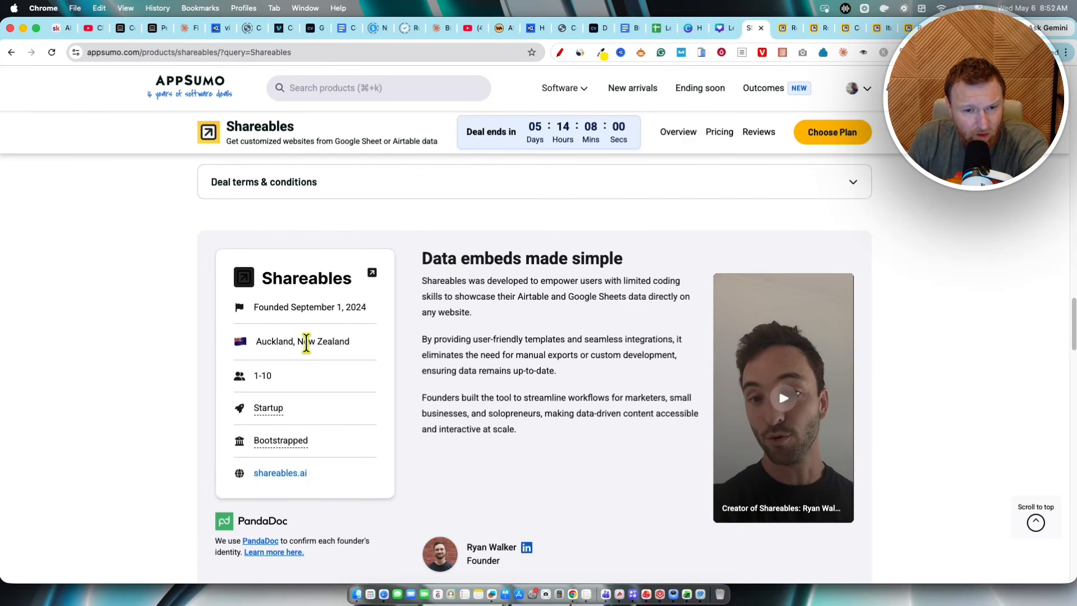
drag(273, 343, 413, 363)
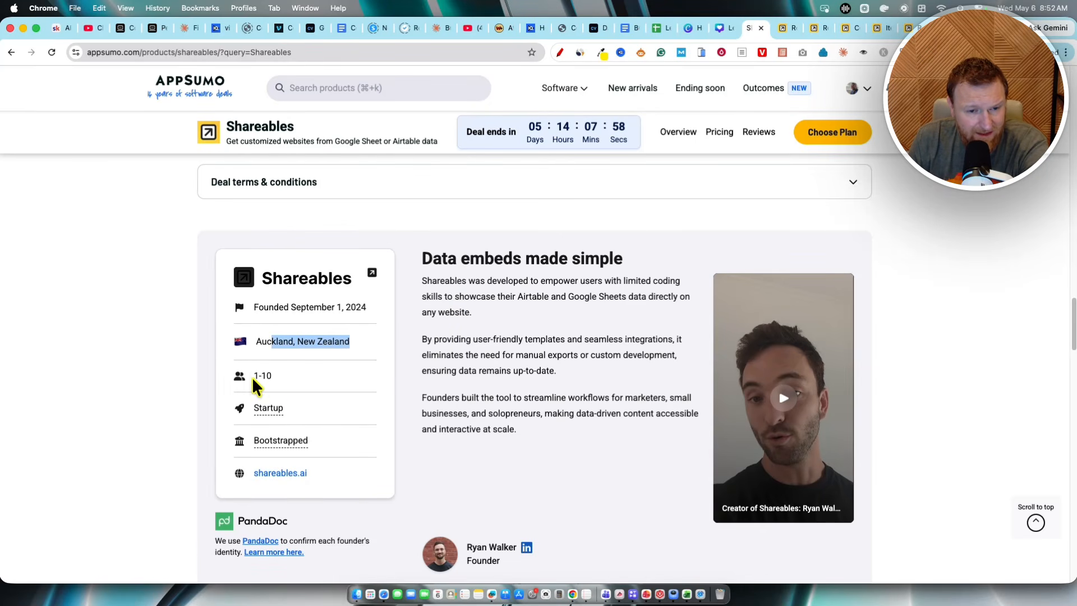
drag(255, 386, 360, 512)
Step: Switch back to the roadmap tab and check the site's traffic in the Similarweb extension
key(ctrl+Tab)
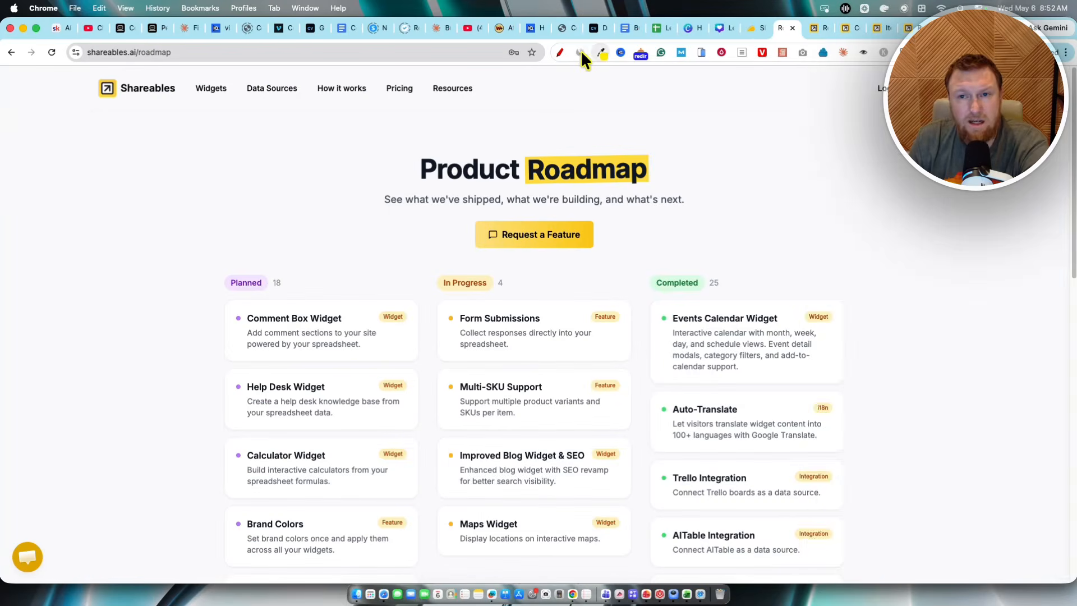
click(580, 52)
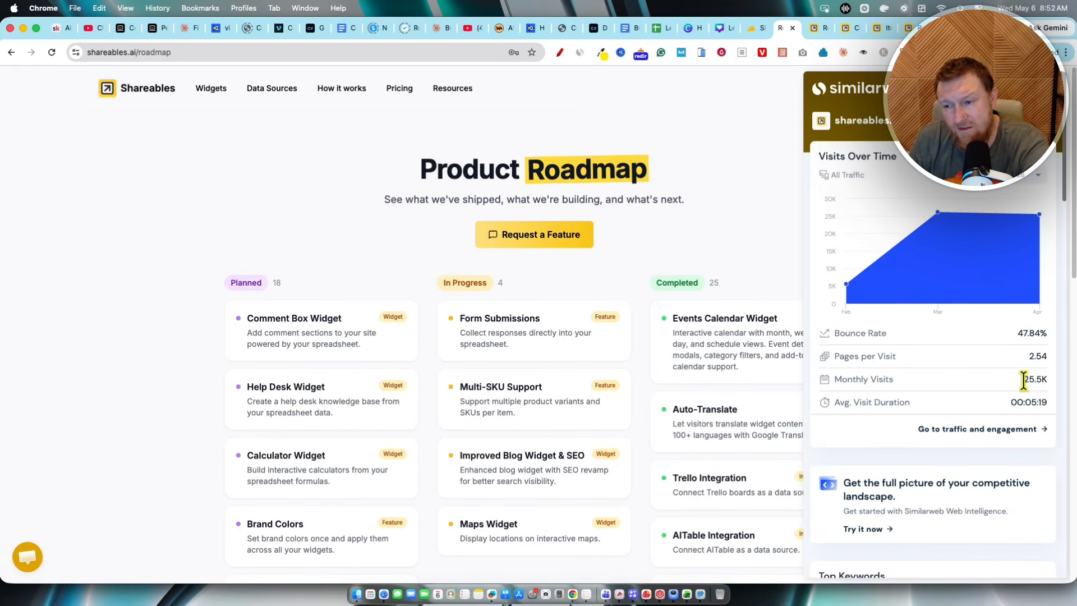
click(187, 313)
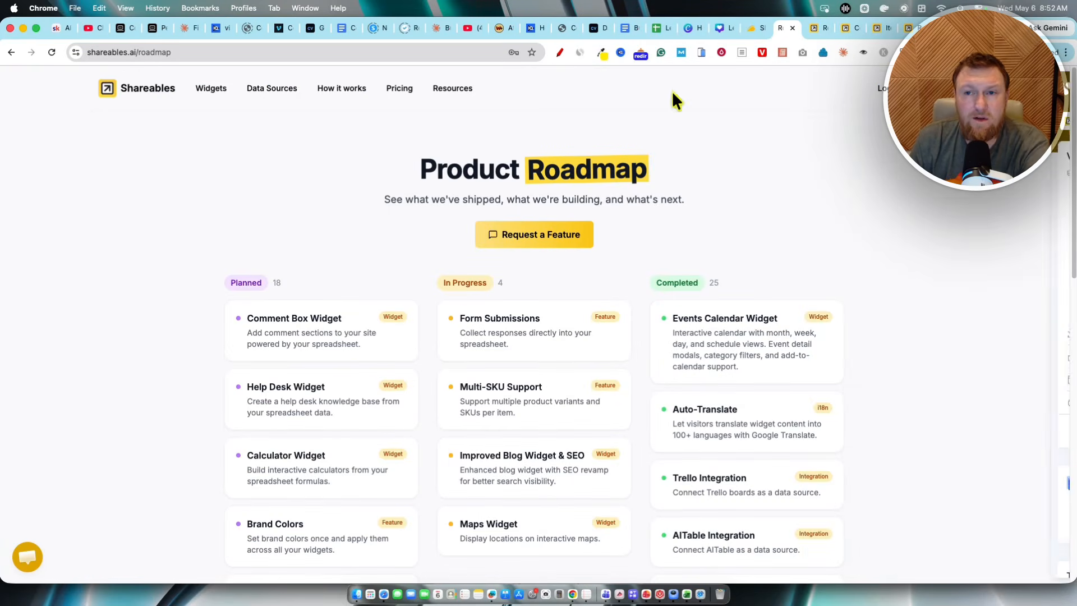
Step: Show the Data Sources menu listing supported integrations on the Shareables site
click(751, 26)
click(792, 28)
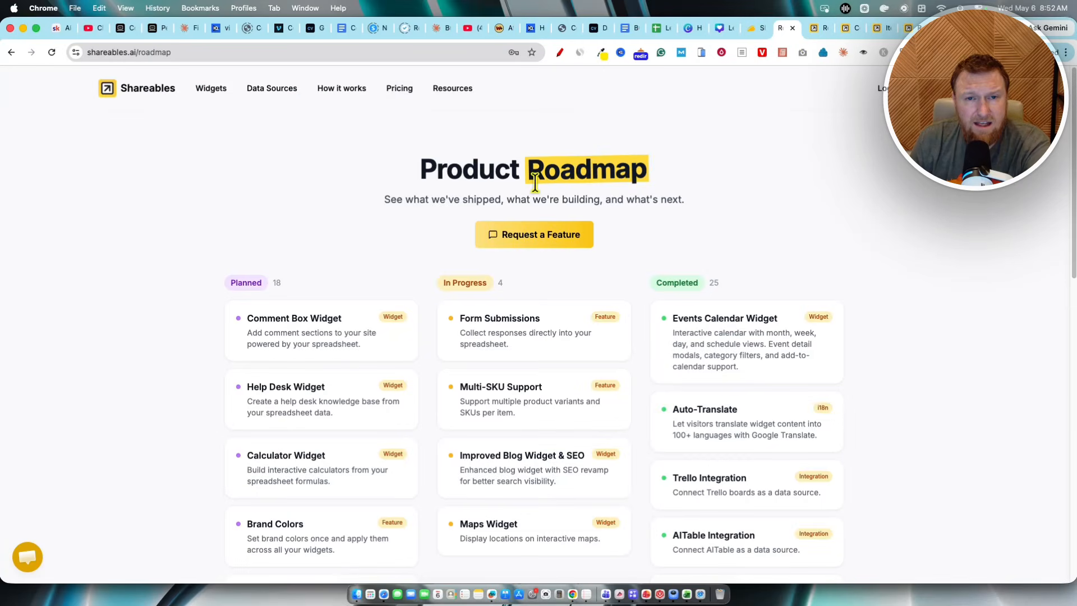
mouse_move(268, 94)
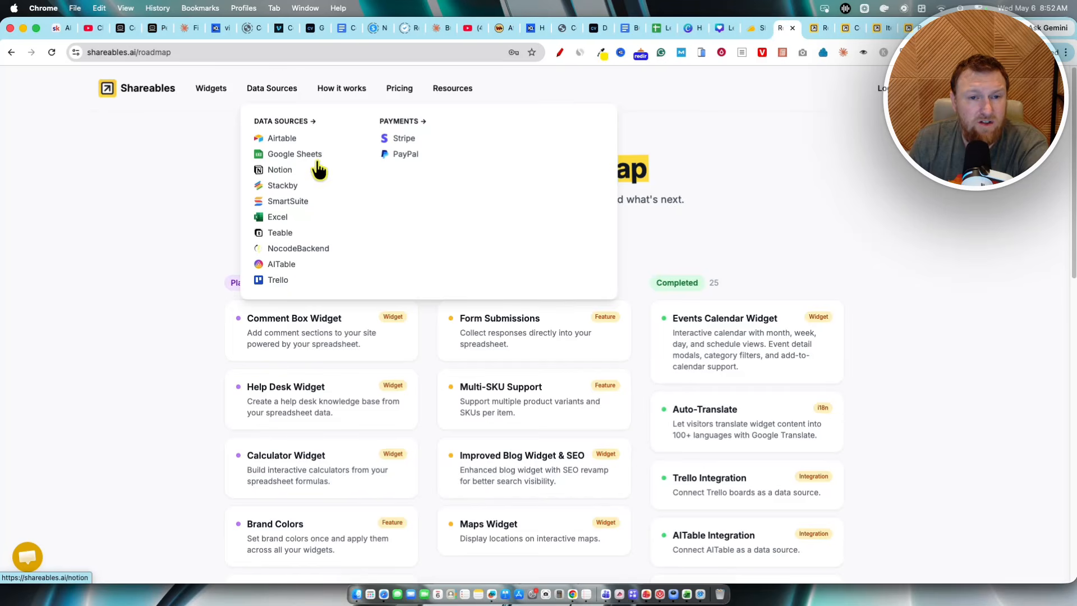
mouse_move(218, 99)
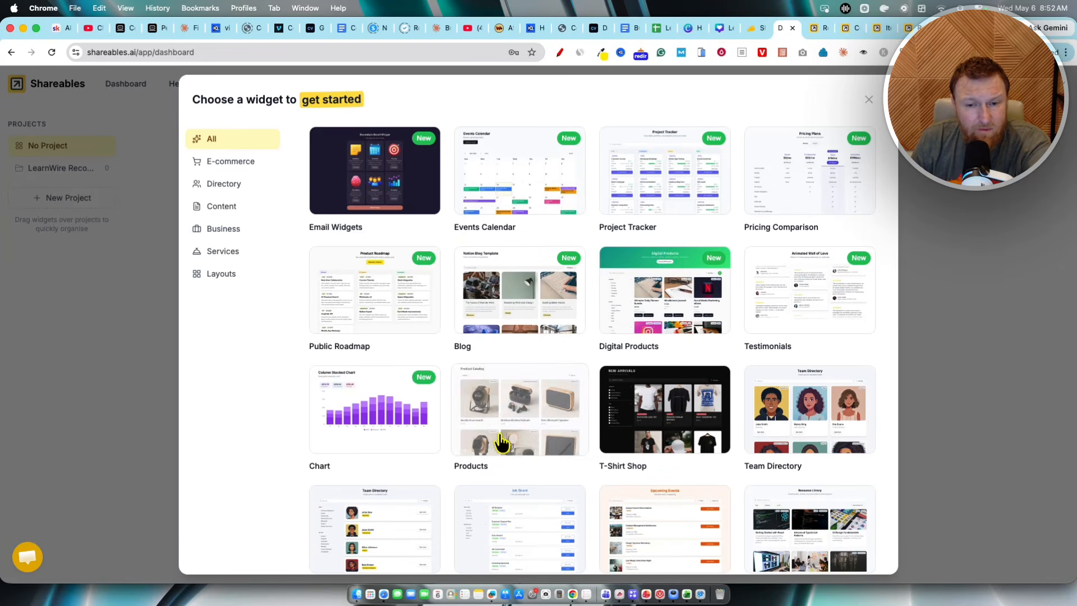
Step: Select the Digital Products template in the widget chooser and open its live preview
click(687, 310)
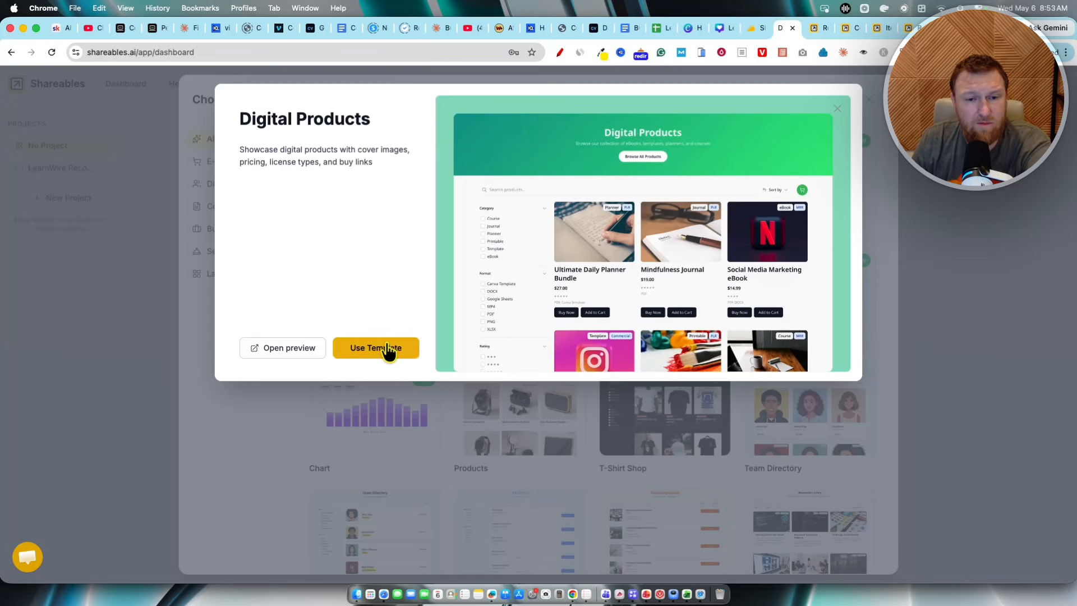
click(306, 352)
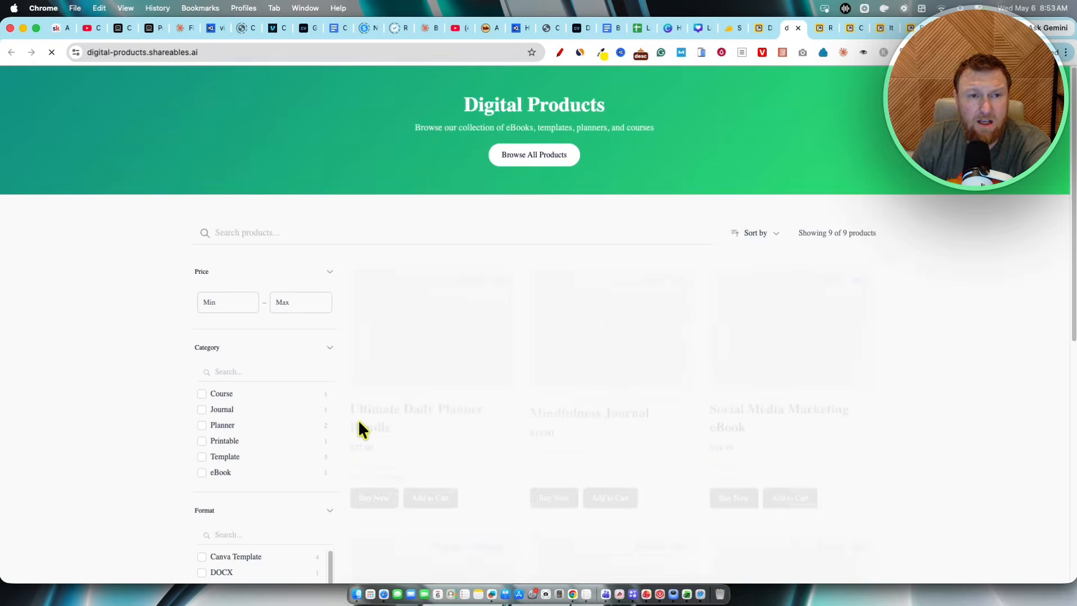
Step: Try the price fields and filter the Digital Products demo by the Planner category
click(224, 302)
click(296, 302)
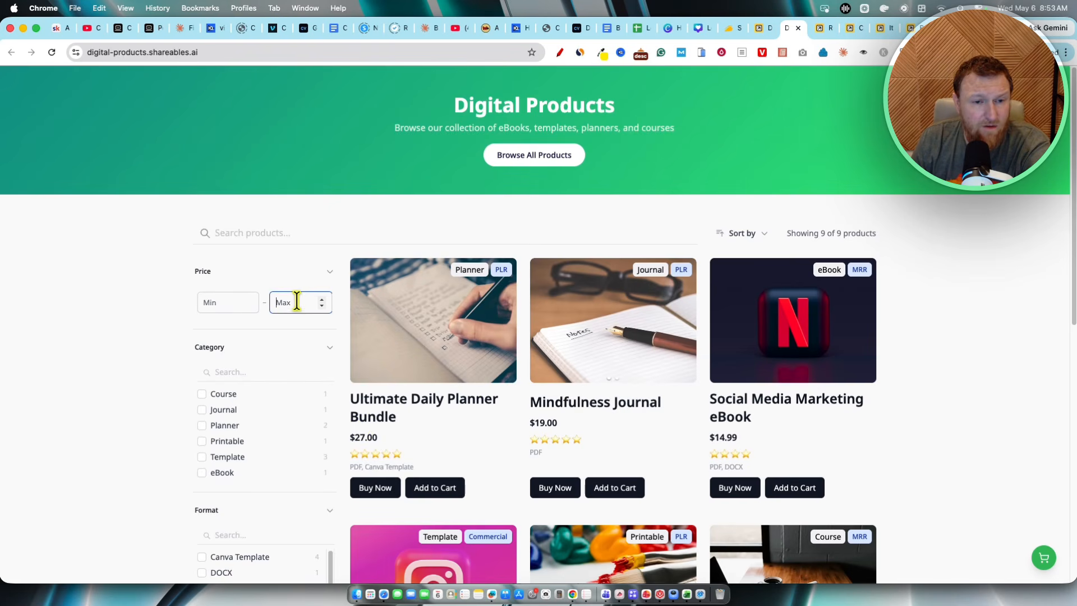
scroll(264, 378, down, 4)
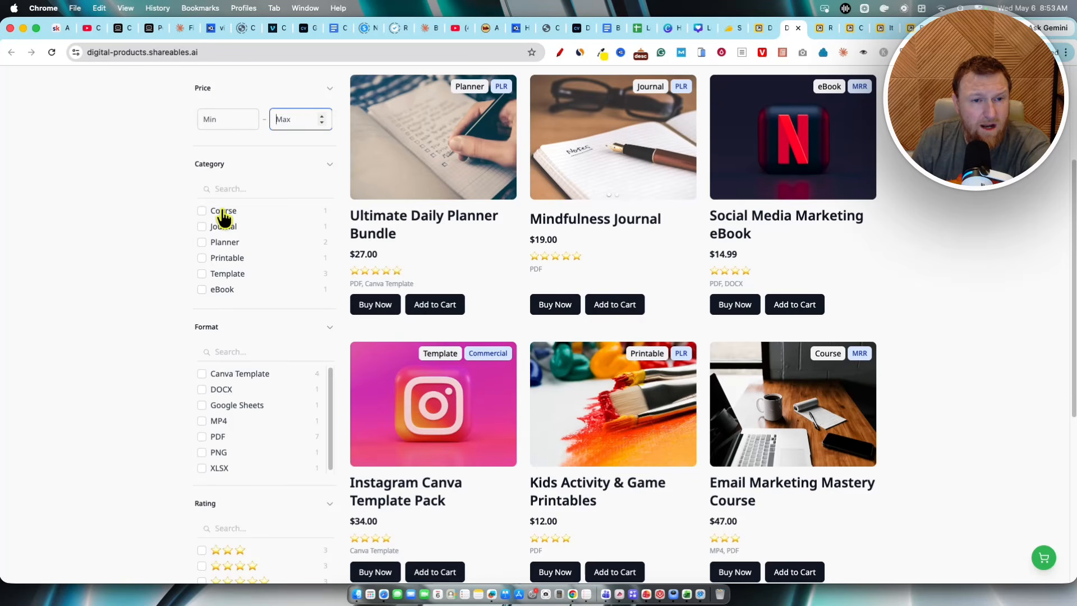
click(201, 241)
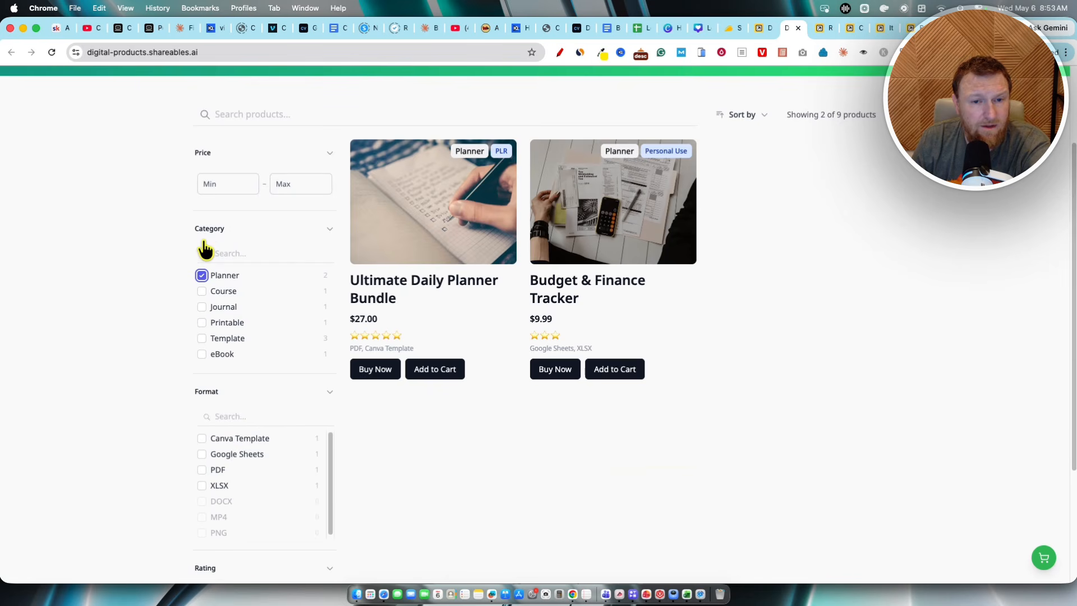
Step: Open the Budget & Finance Tracker product page and examine its rating, format and related products
click(593, 289)
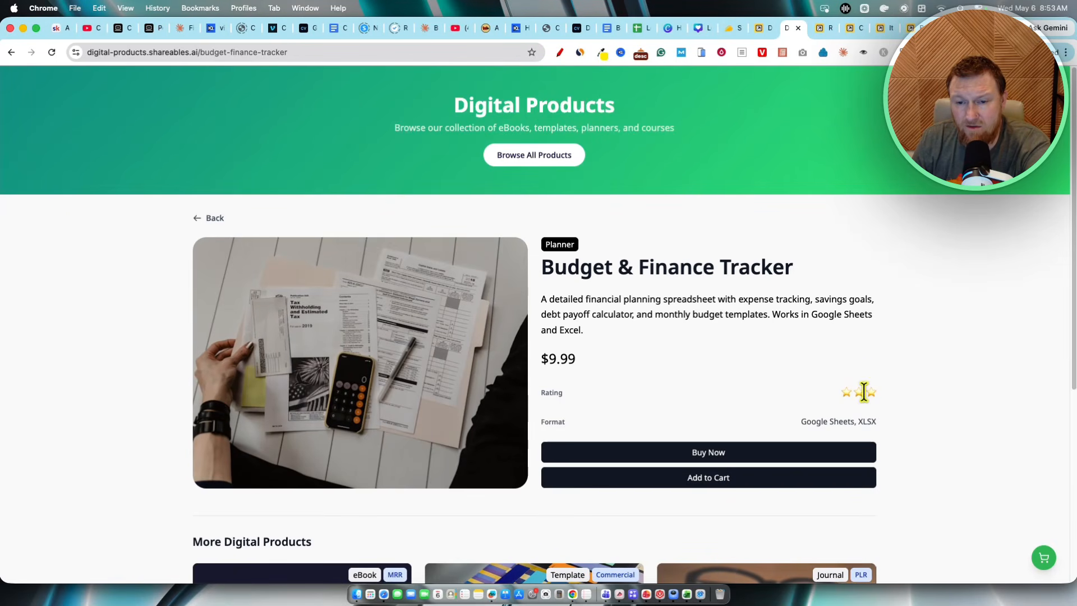
click(909, 399)
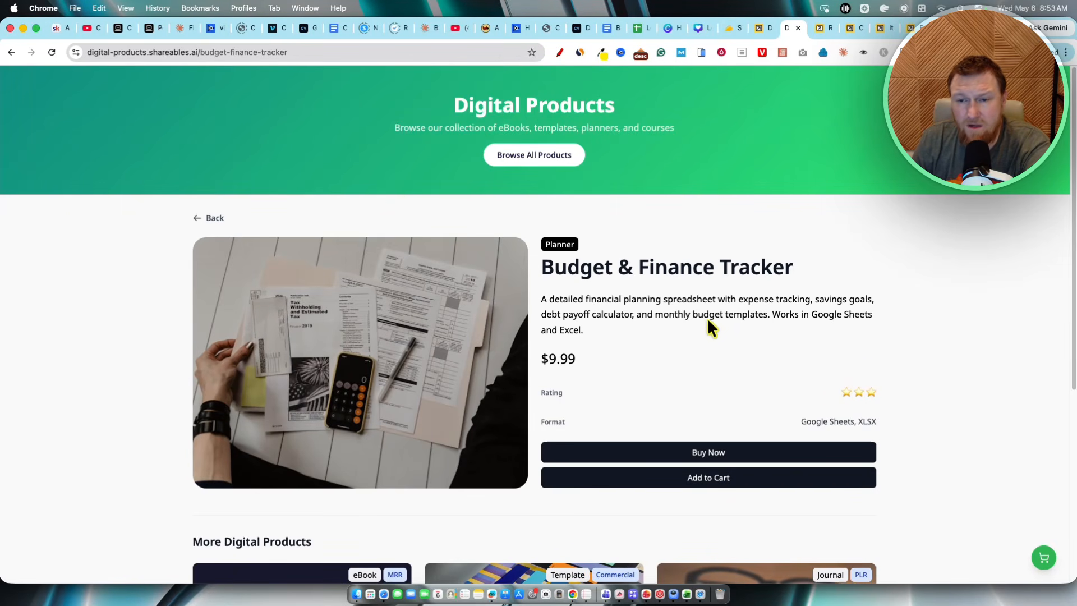
scroll(353, 364, down, 5)
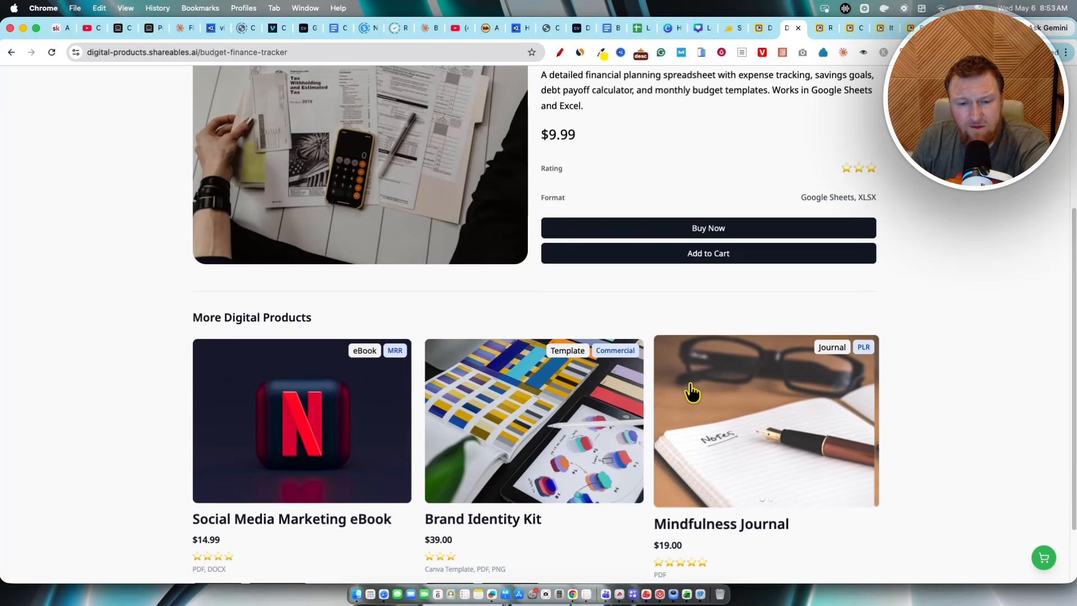
scroll(692, 393, up, 3)
drag(849, 305, 900, 306)
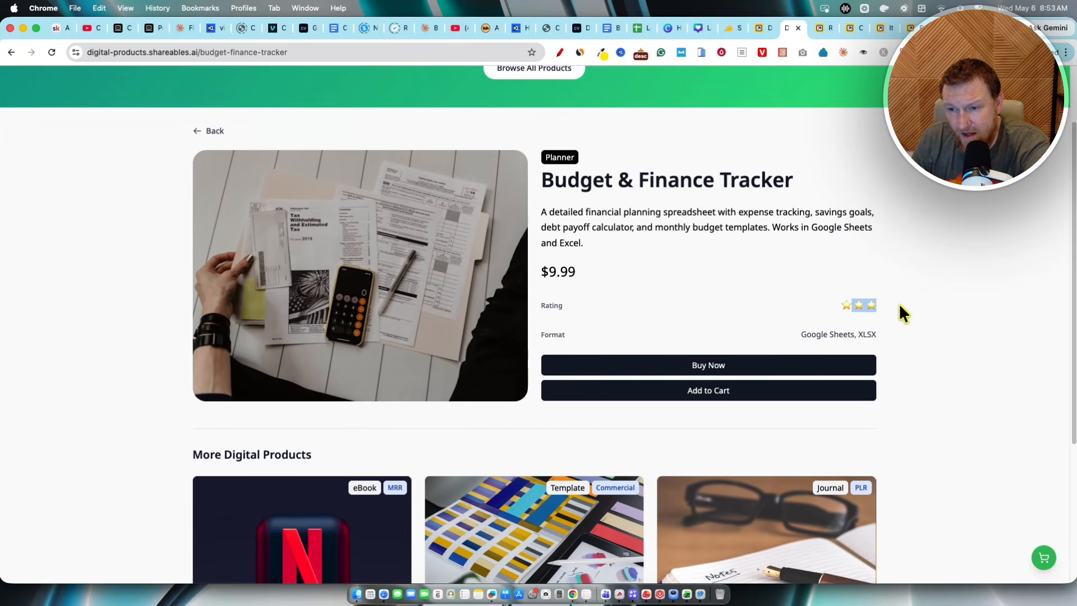
click(923, 302)
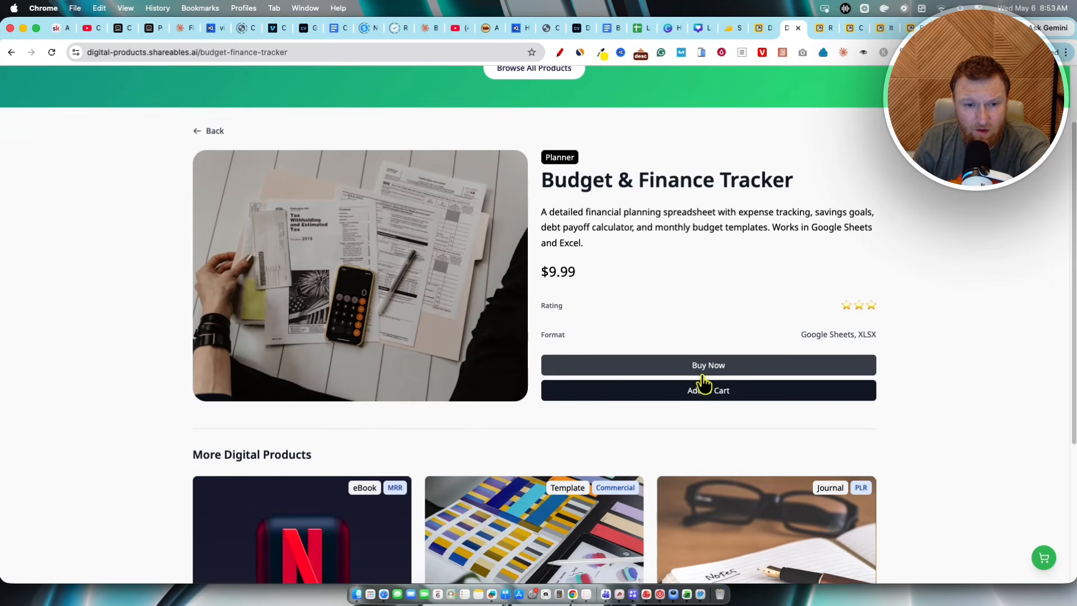
click(940, 306)
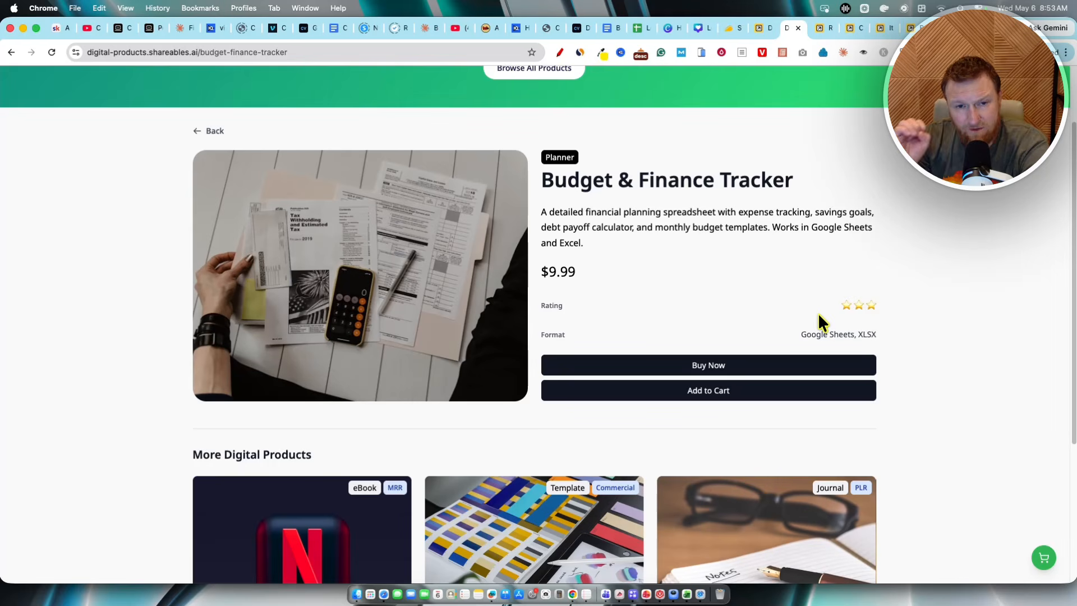
scroll(577, 359, down, 4)
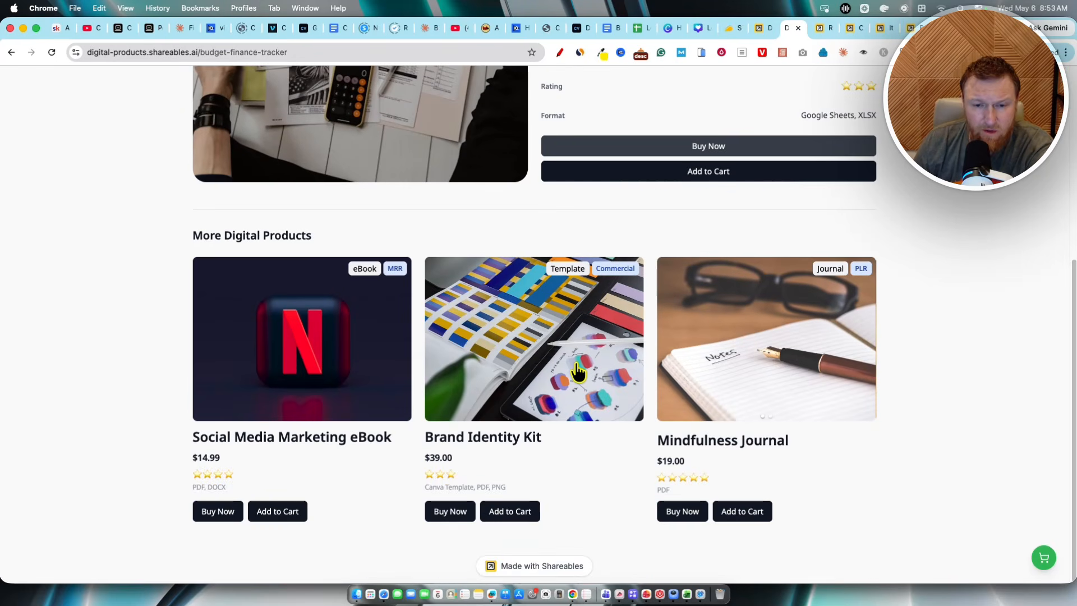
scroll(577, 370, up, 5)
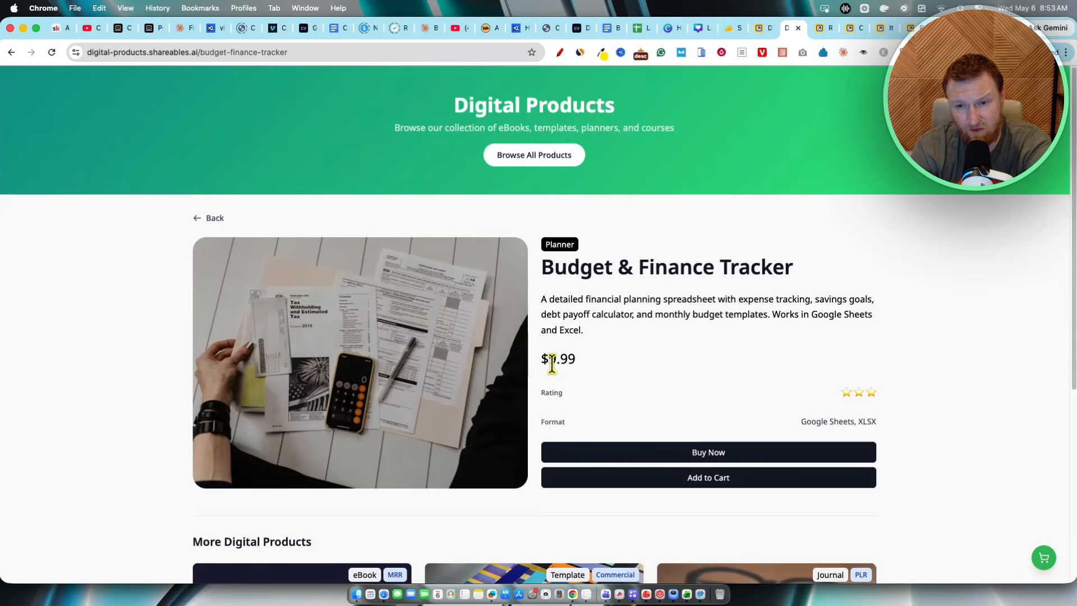
scroll(553, 364, down, 5)
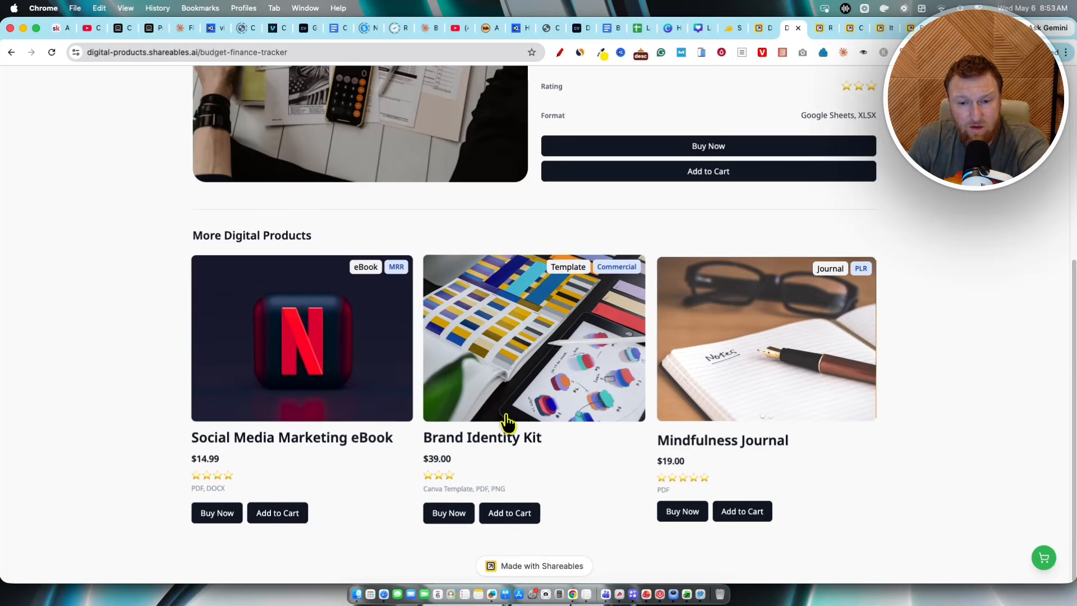
Step: Open the Brand Identity Kit product from the related products list and review its page
click(519, 449)
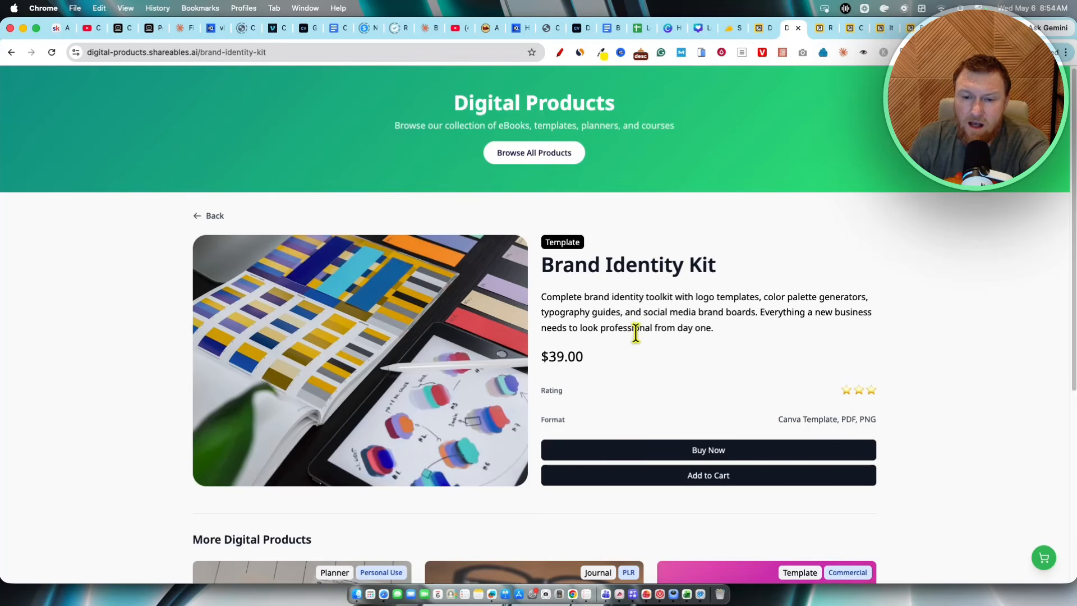
scroll(668, 403, down, 5)
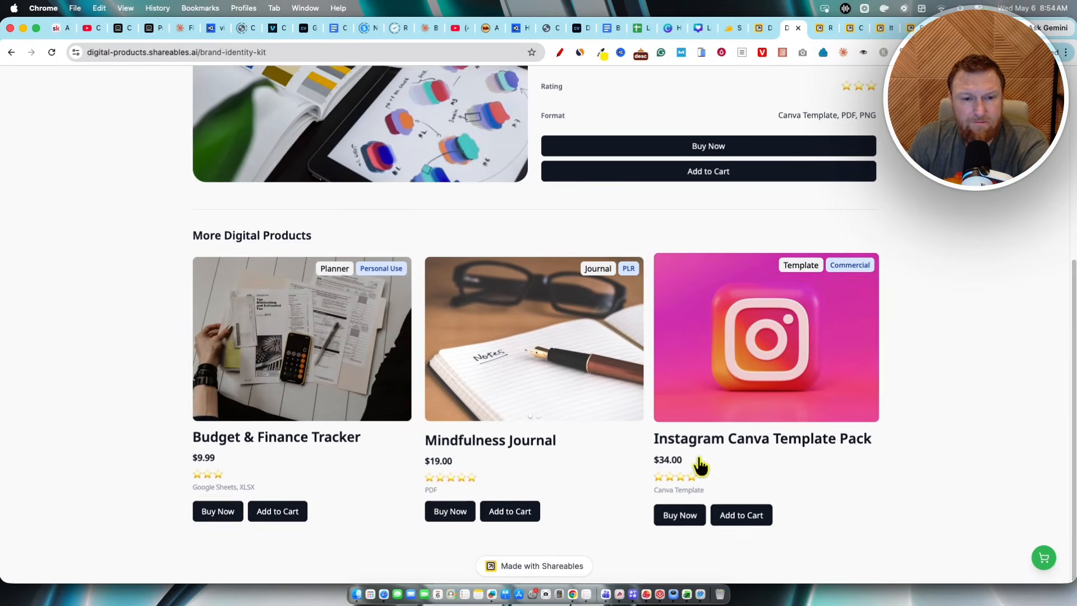
scroll(639, 304, up, 5)
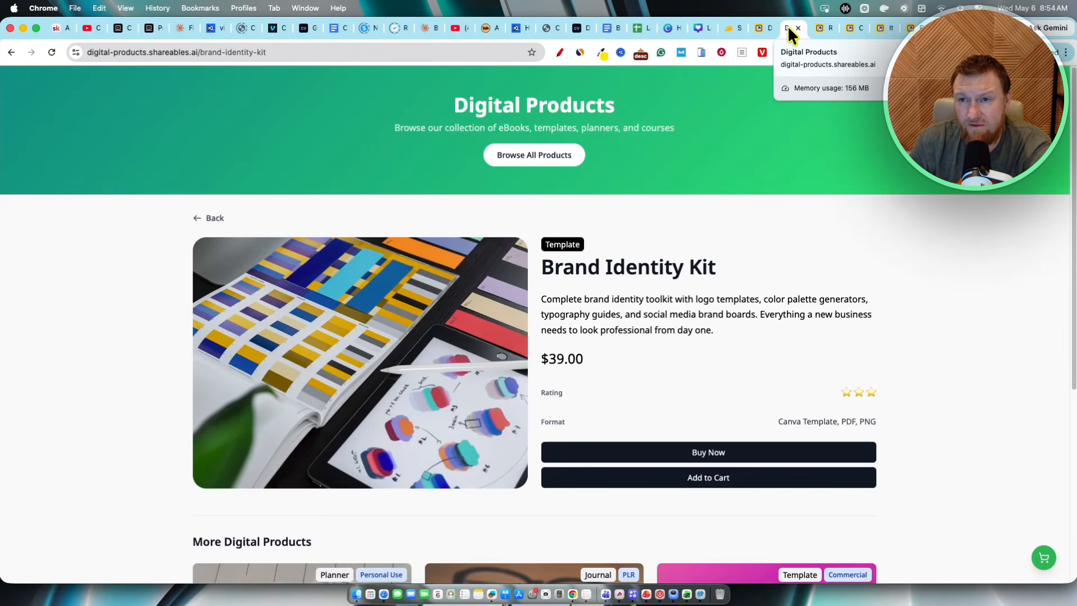
Step: Return to the dashboard tab and close the Digital Products template dialog and the widget chooser
click(761, 26)
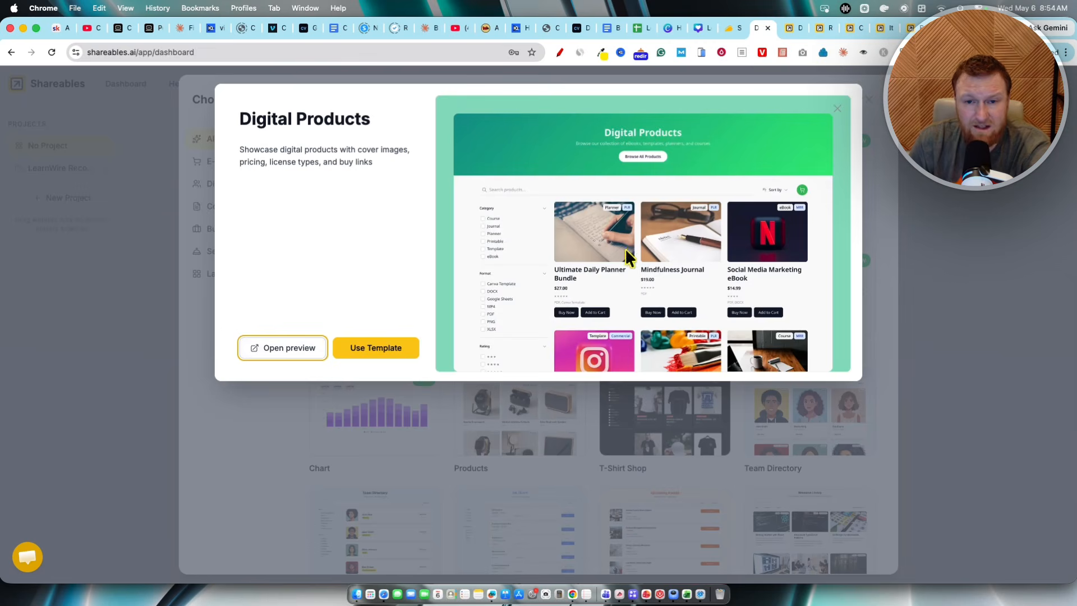
click(843, 112)
click(981, 247)
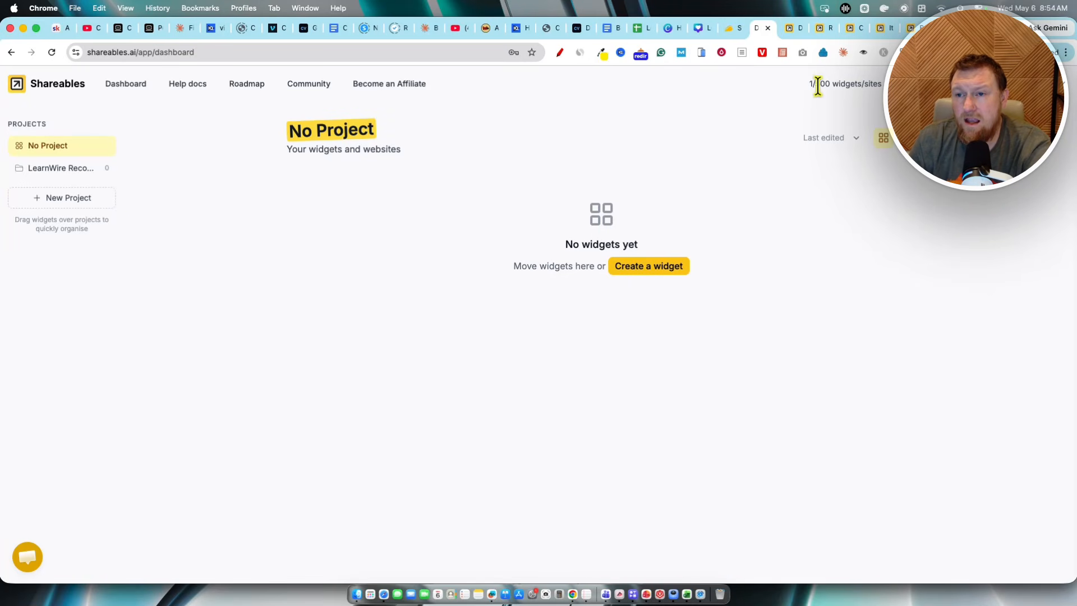
Step: Highlight the dashboard's widget quota and review the website and widget limits across AppSumo license tiers
drag(808, 83, 879, 83)
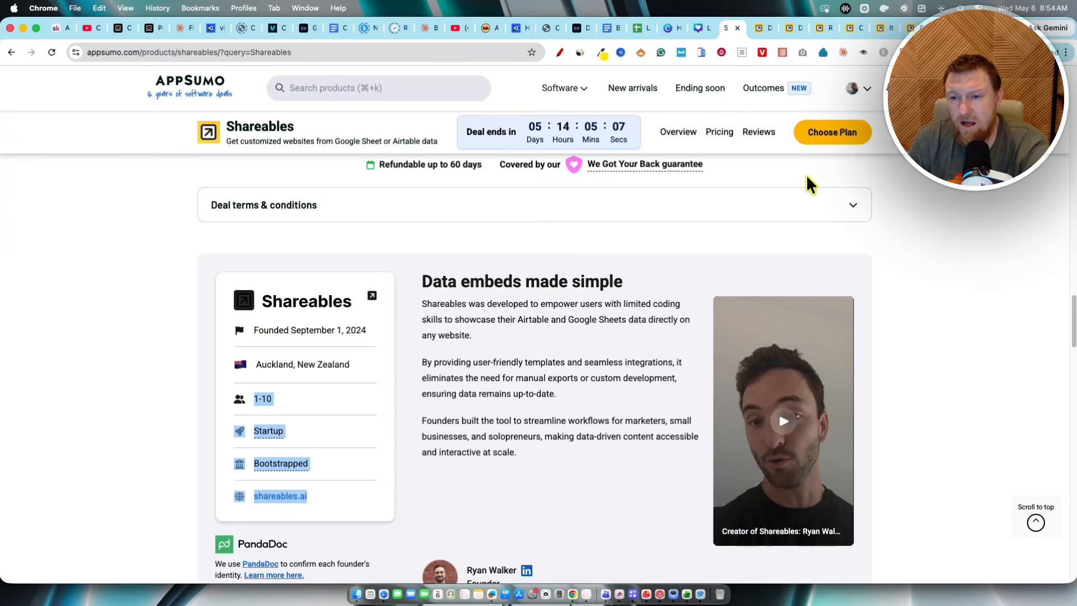
scroll(665, 263, down, 10)
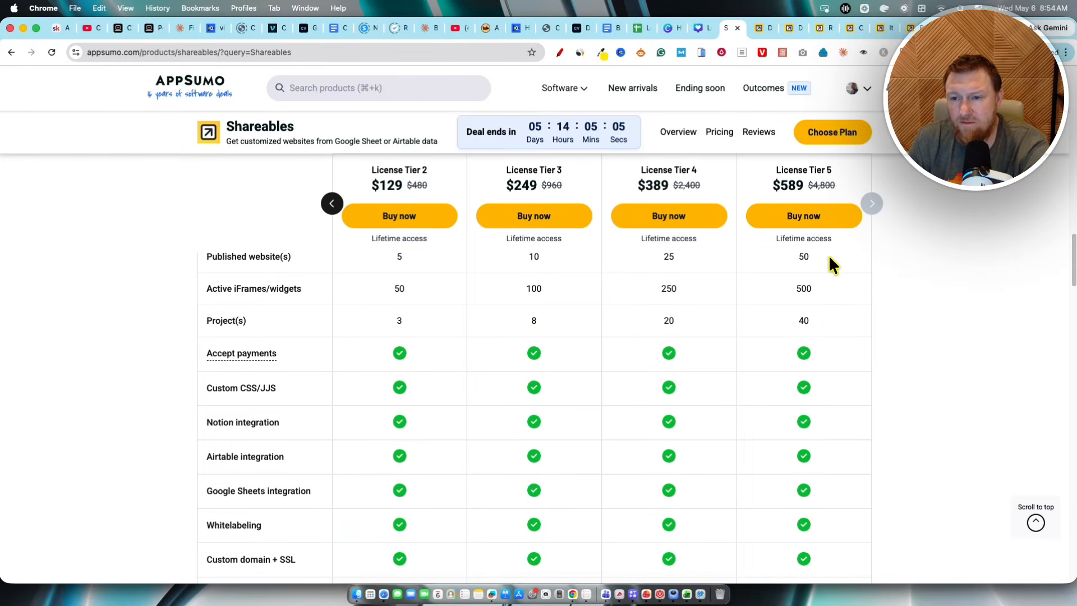
Step: Compare the AppSumo license tier table with the dashboard's widgets and sites quota
scroll(815, 344, up, 2)
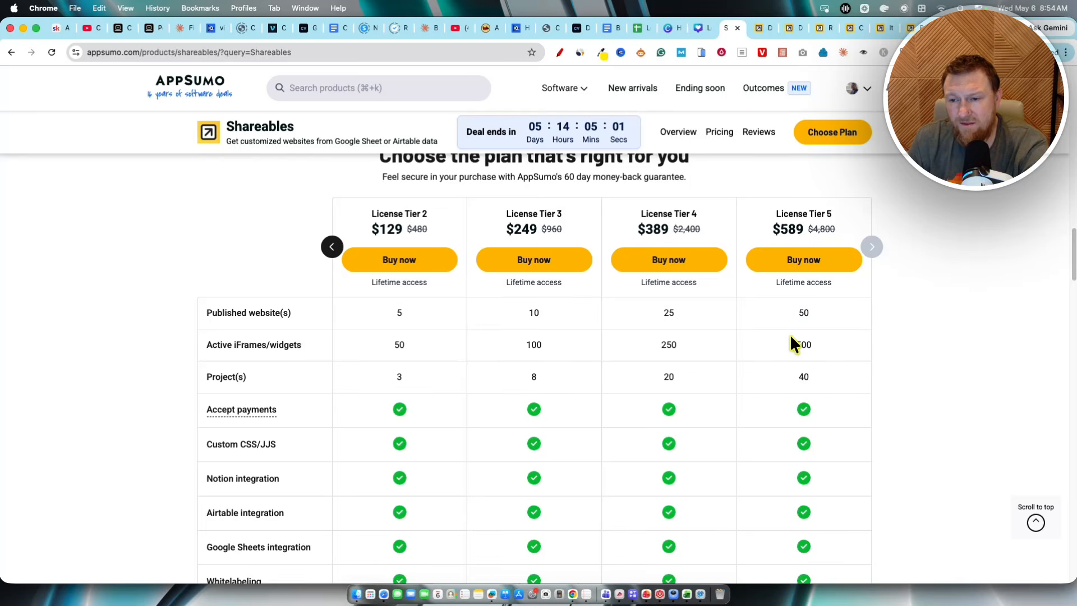
click(775, 28)
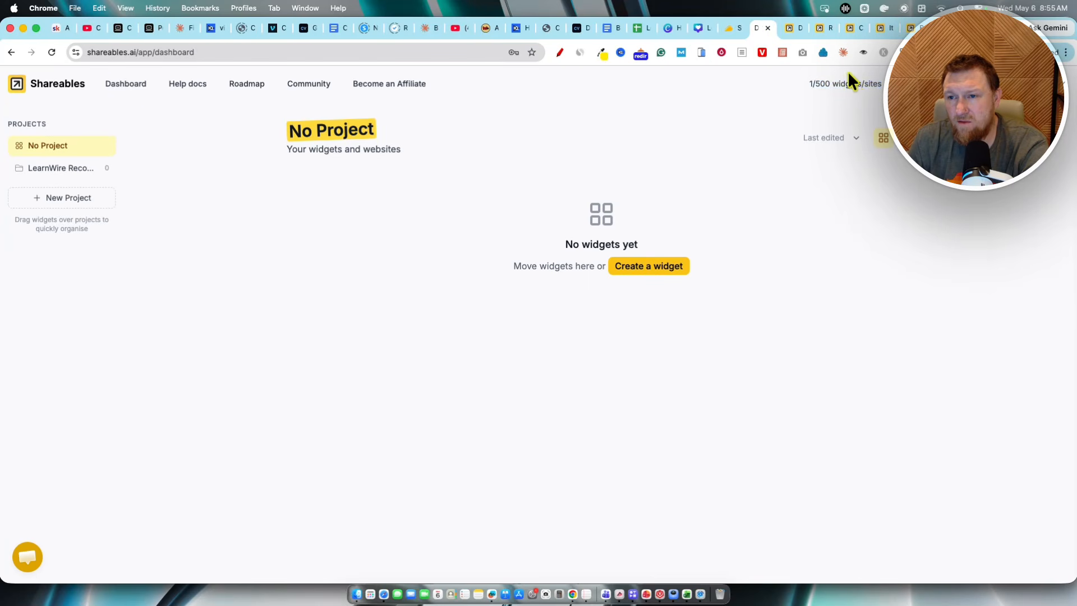
drag(809, 84, 884, 85)
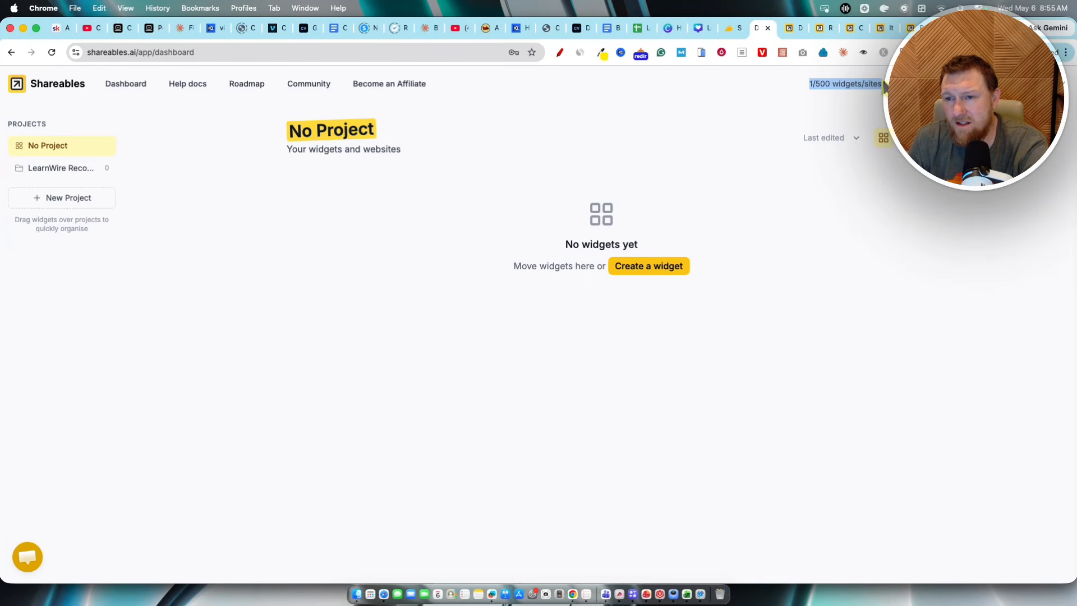
click(775, 87)
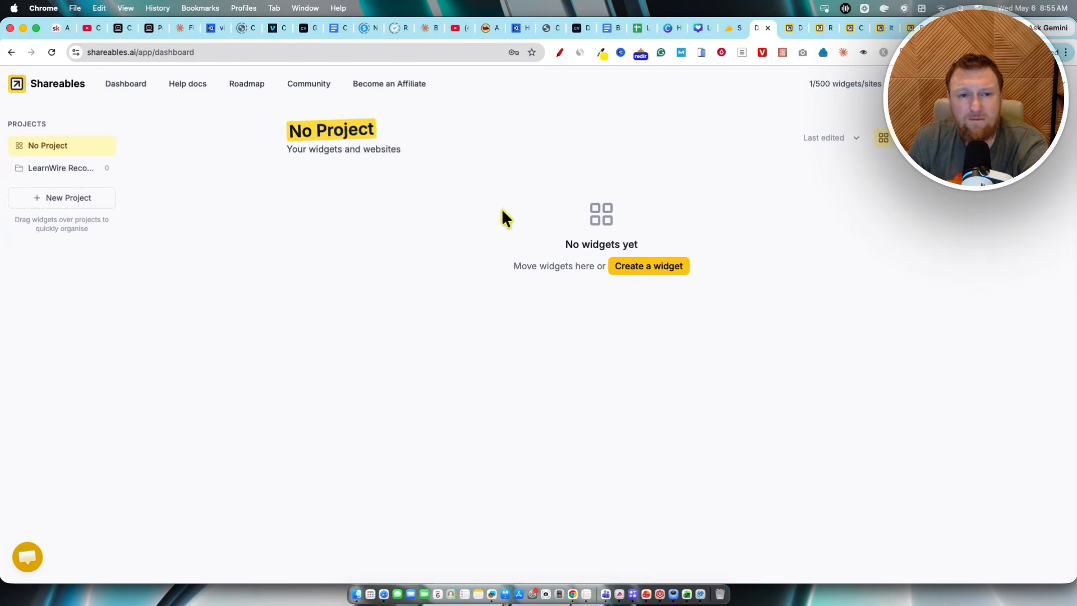
Step: Open the LearnWire Recommended Tools project and look over its widgets and sort options
click(68, 169)
drag(300, 134, 563, 135)
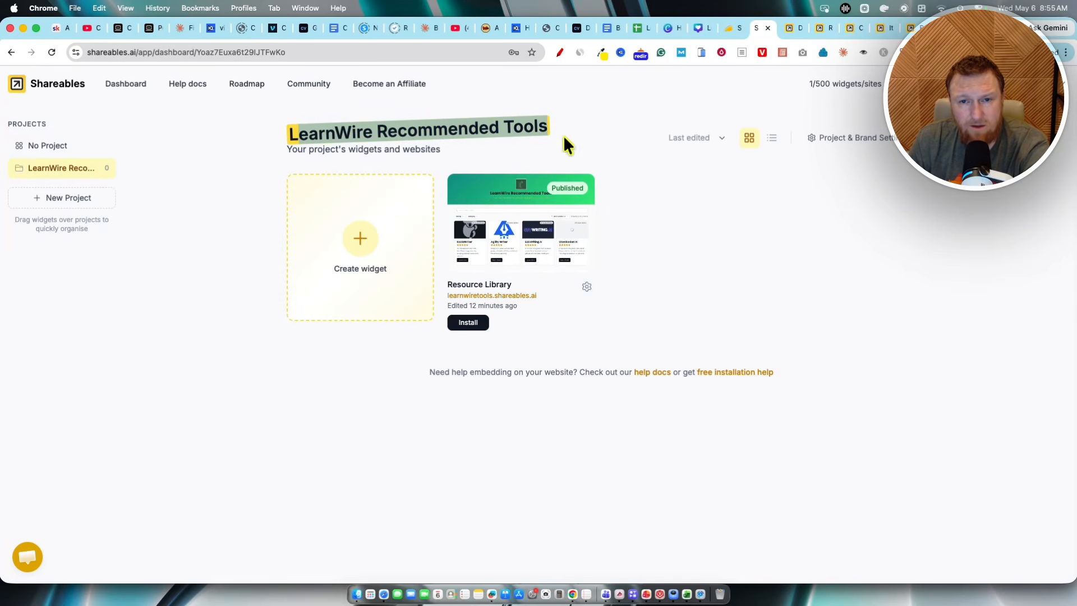
click(696, 137)
click(744, 254)
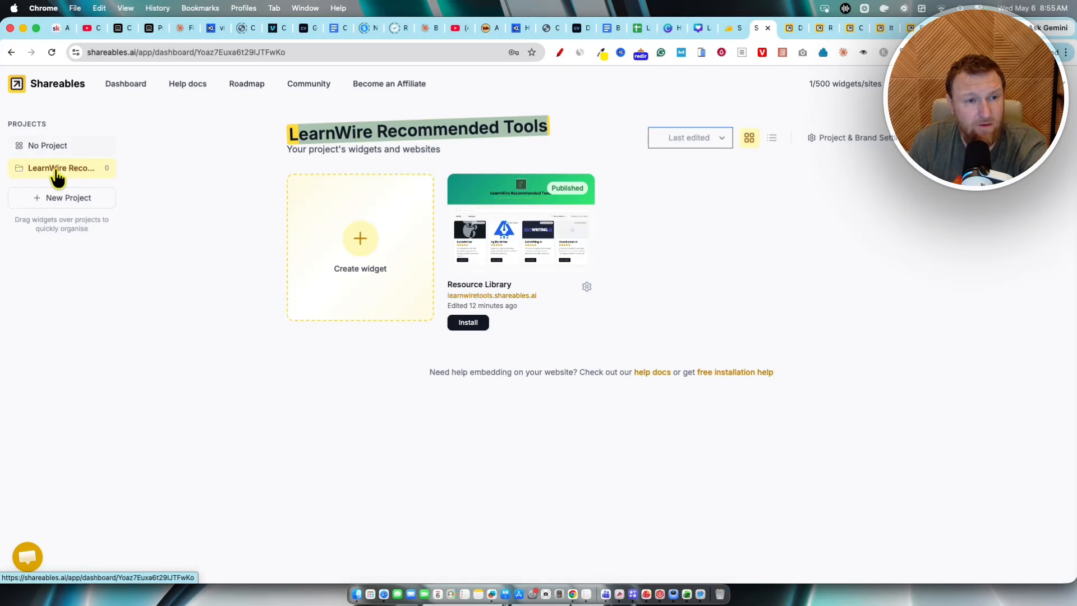
Step: Return to the AppSumo pricing table and examine the project, website and widget limits per license tier
click(733, 29)
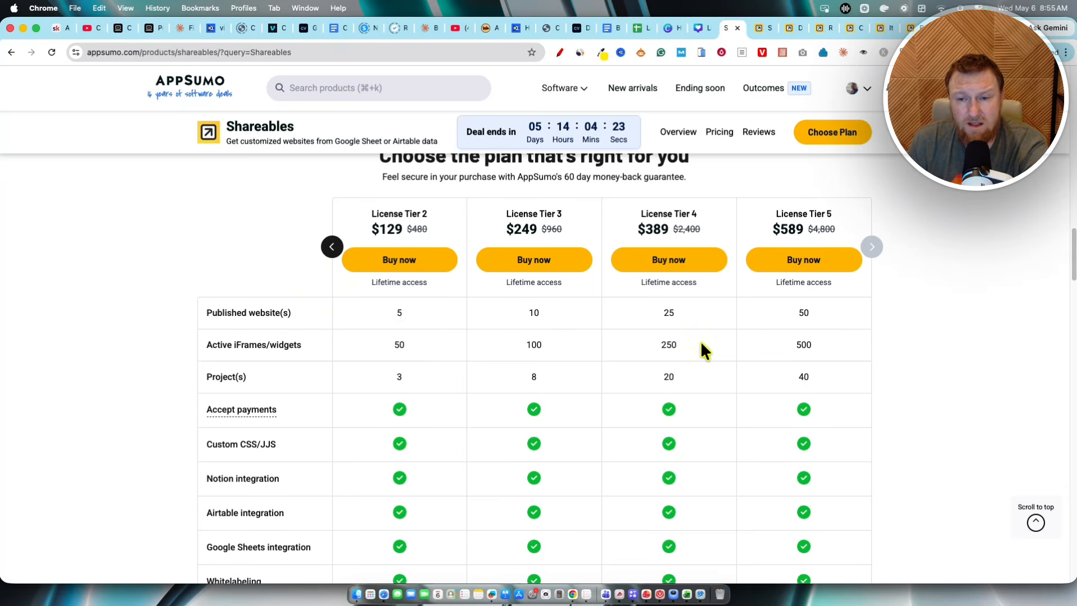
drag(480, 375, 840, 369)
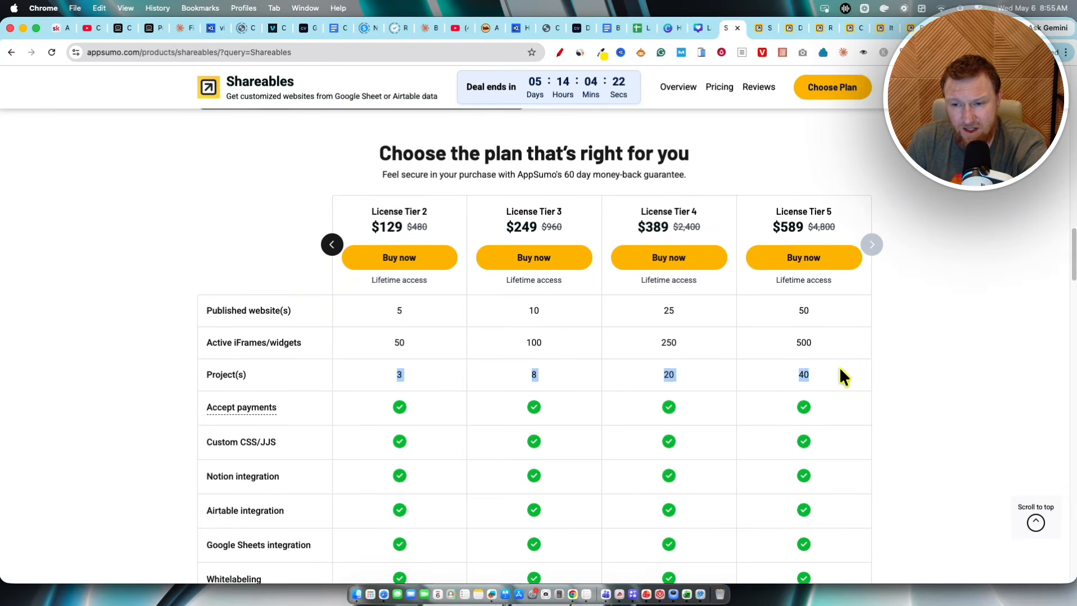
drag(417, 366, 870, 371)
click(829, 372)
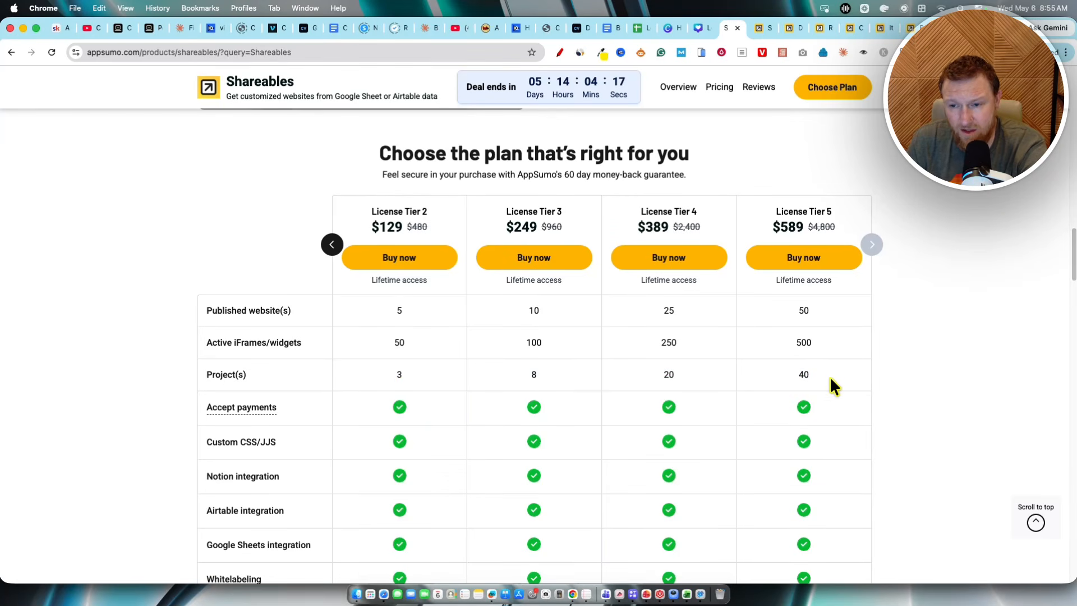
drag(861, 375, 350, 309)
click(827, 360)
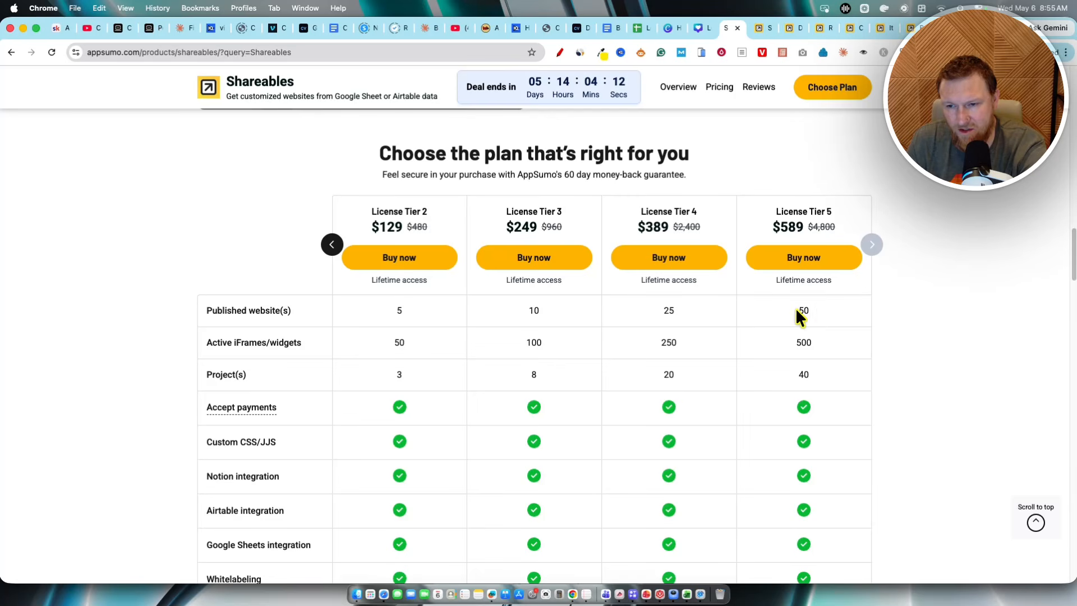
drag(799, 365, 848, 372)
click(930, 300)
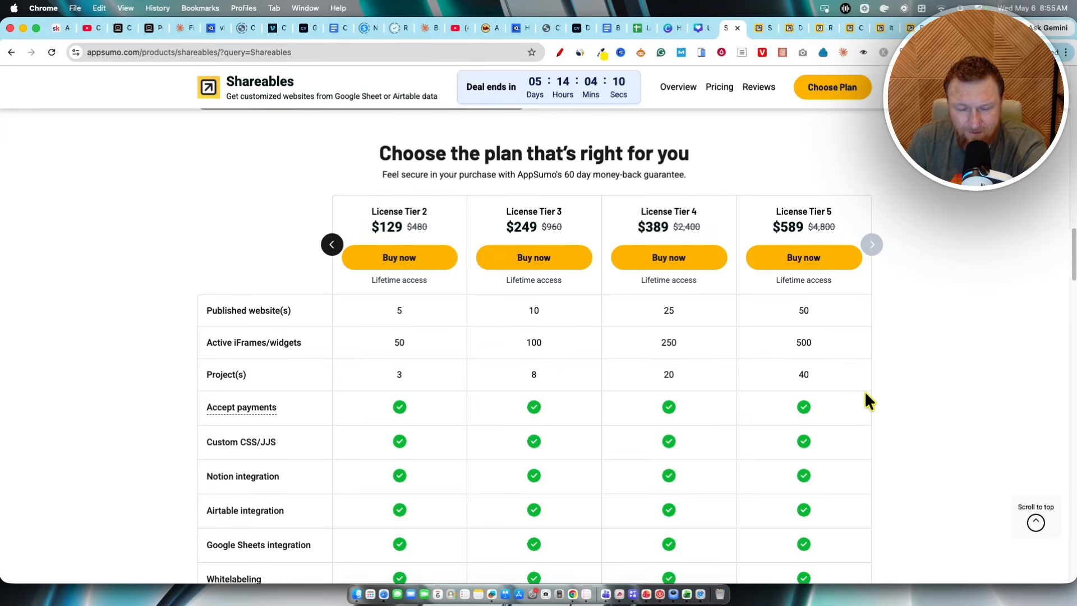
Step: Open the Resource Library widget's analytics and examine its visitor, impression and engagement figures
click(766, 30)
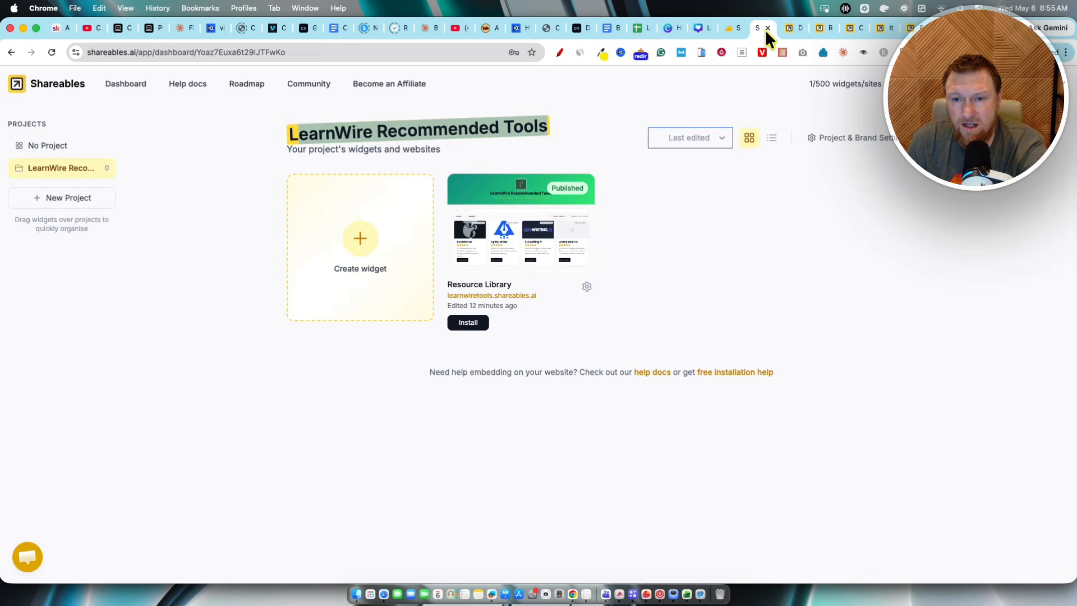
click(586, 287)
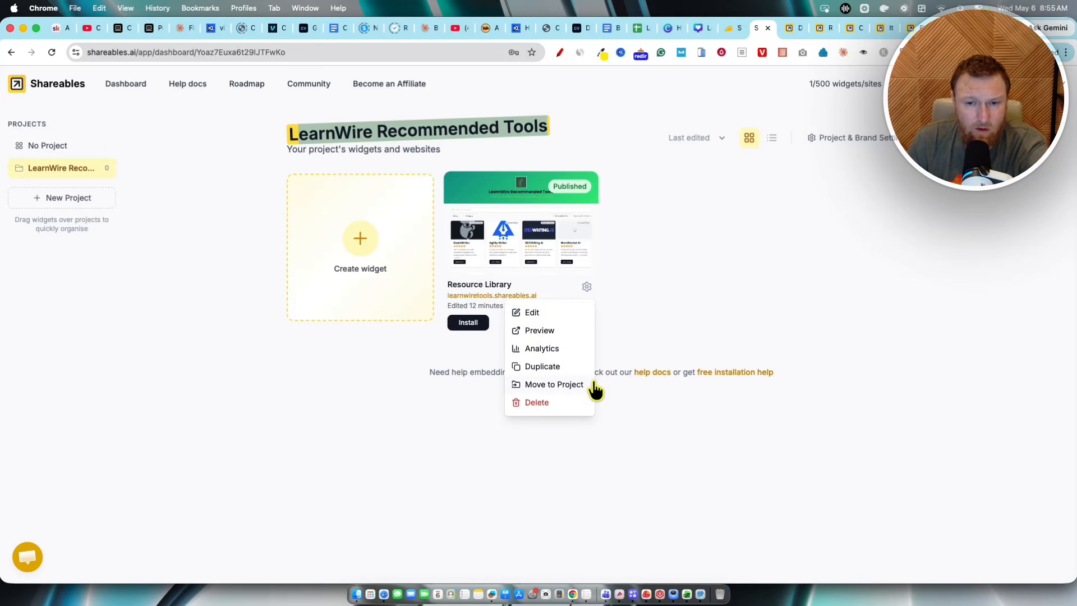
click(547, 350)
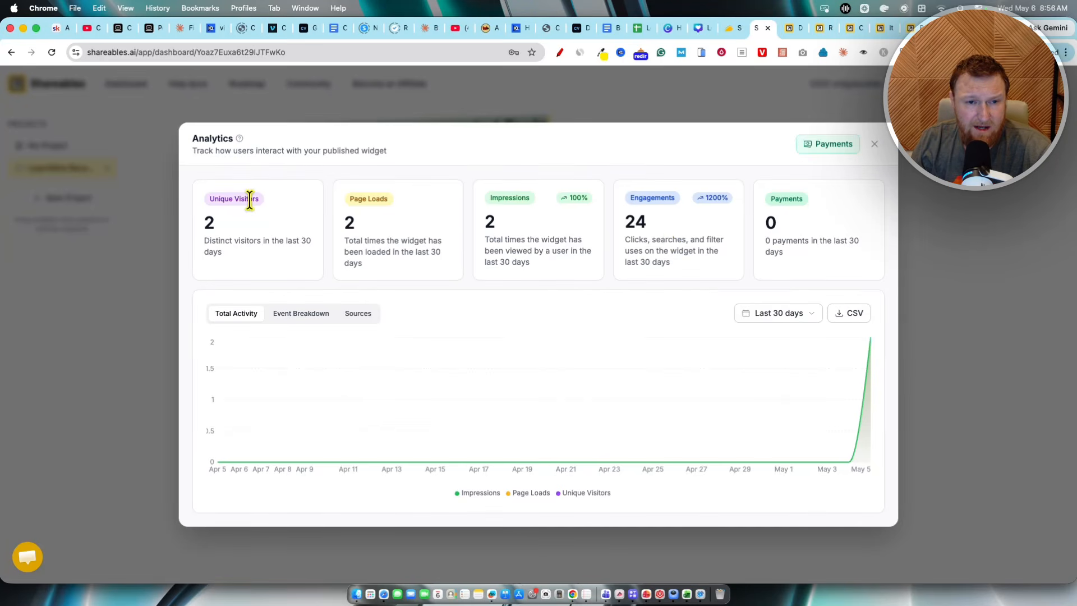
drag(207, 196, 763, 138)
click(553, 144)
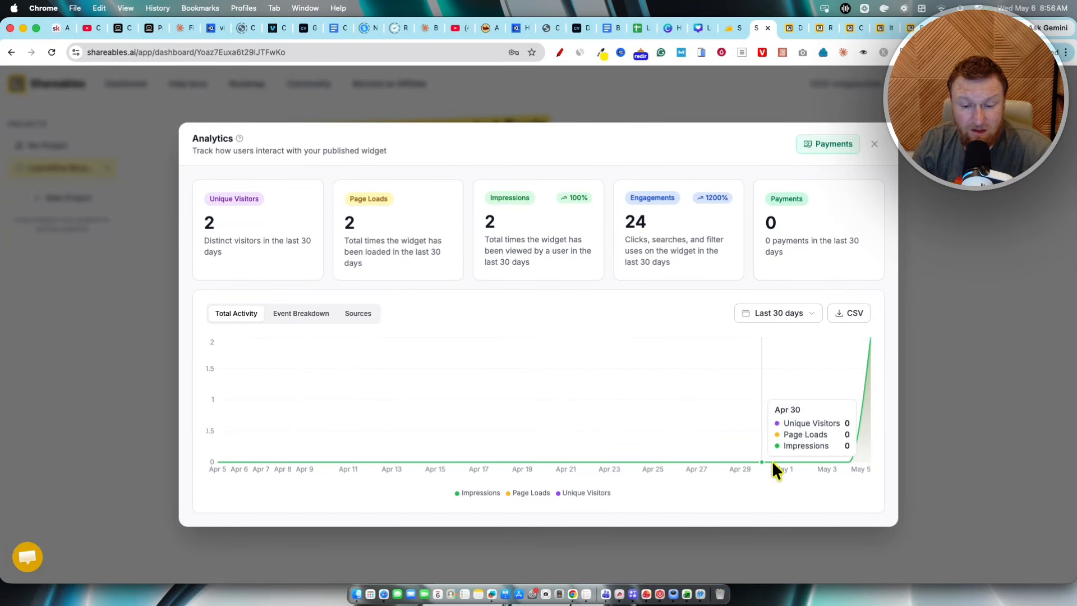
Step: Open the widget's payments transaction history, check its date range options, and close payments and analytics
click(804, 225)
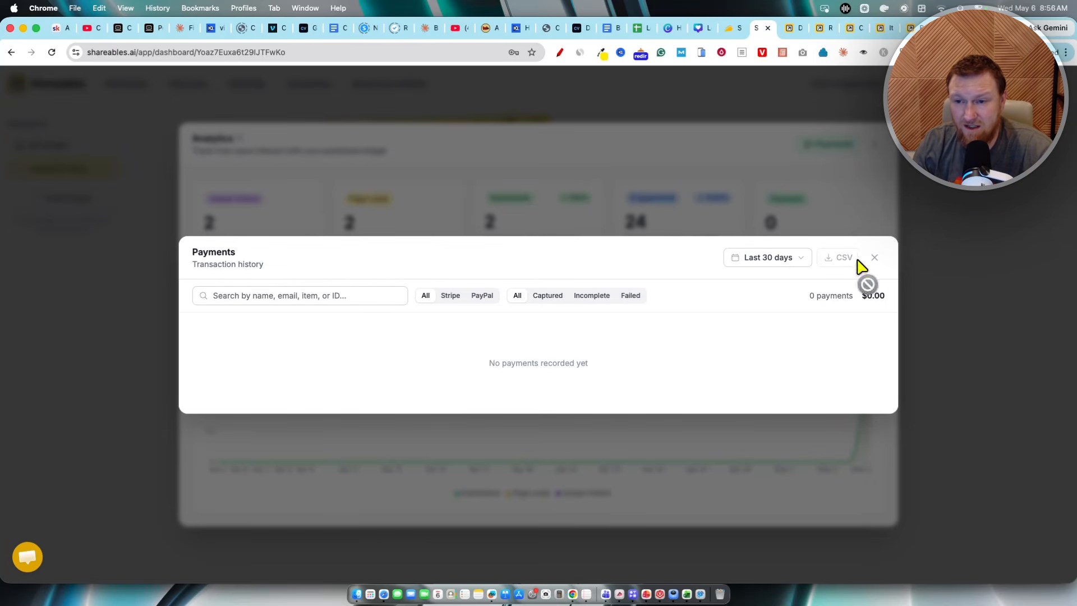
click(797, 261)
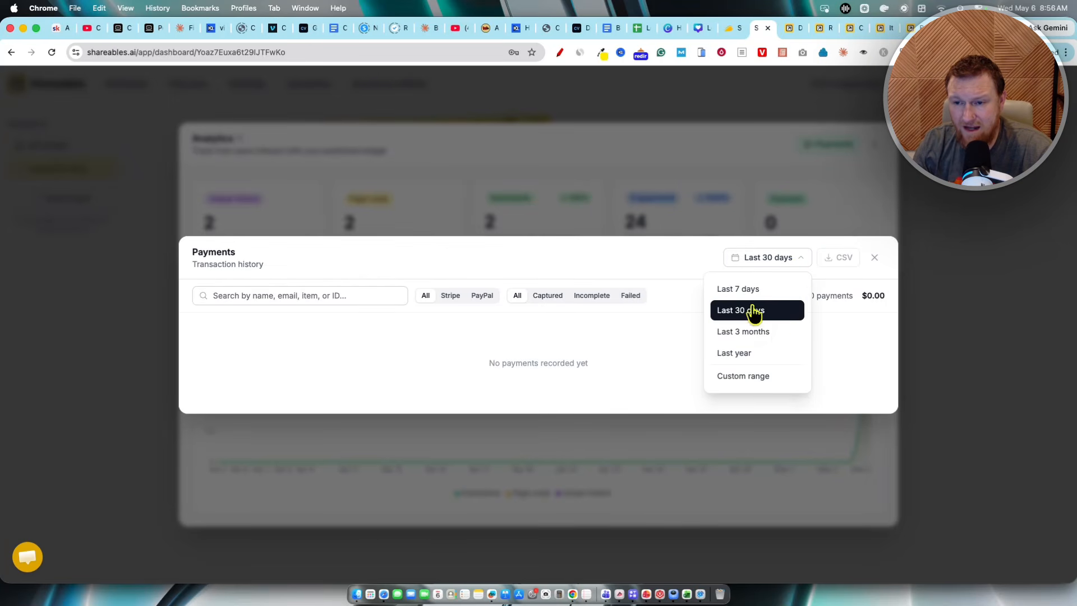
click(815, 275)
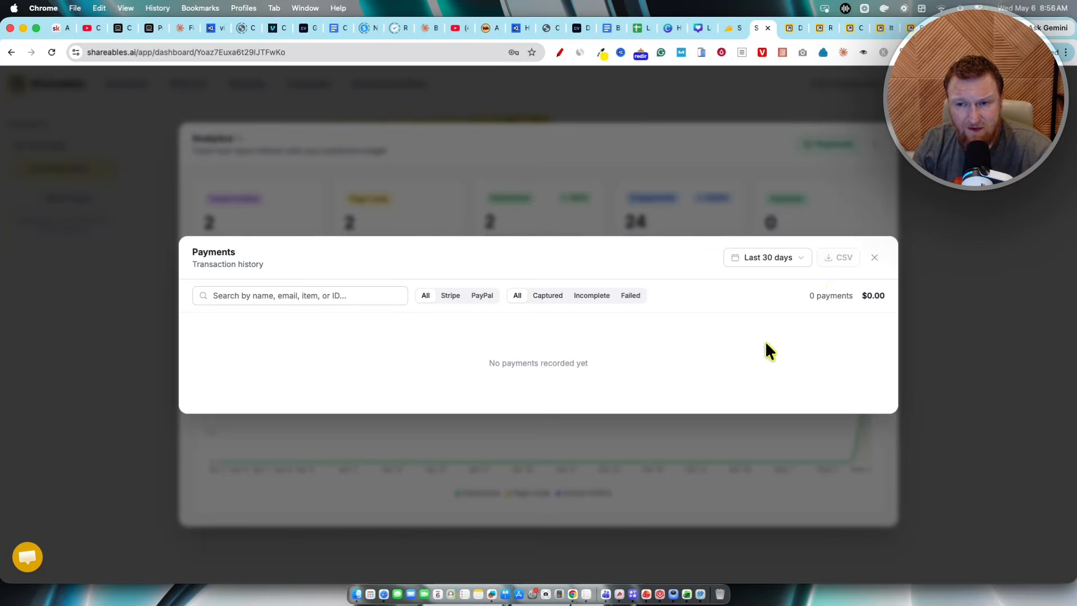
click(875, 258)
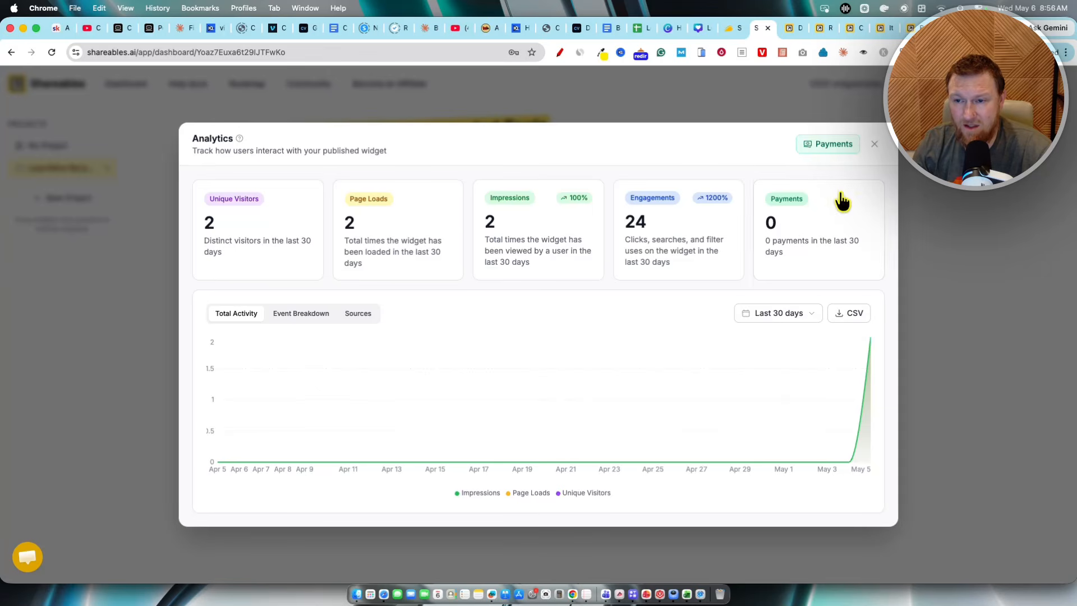
click(876, 147)
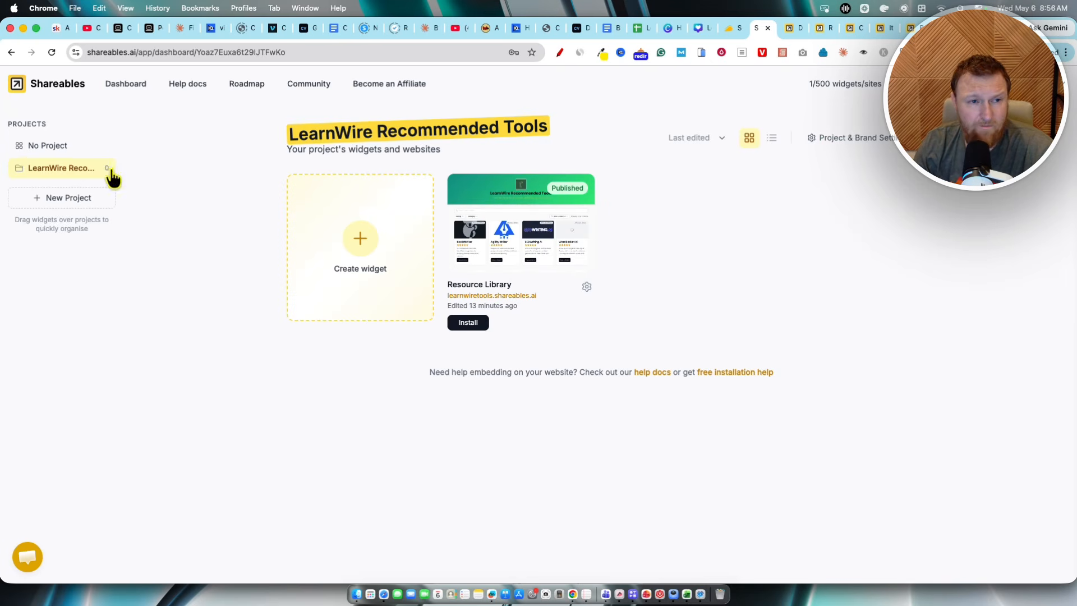
Step: Open the Resource Library widget in the editor and preview it in mobile view, then back in desktop view
click(531, 259)
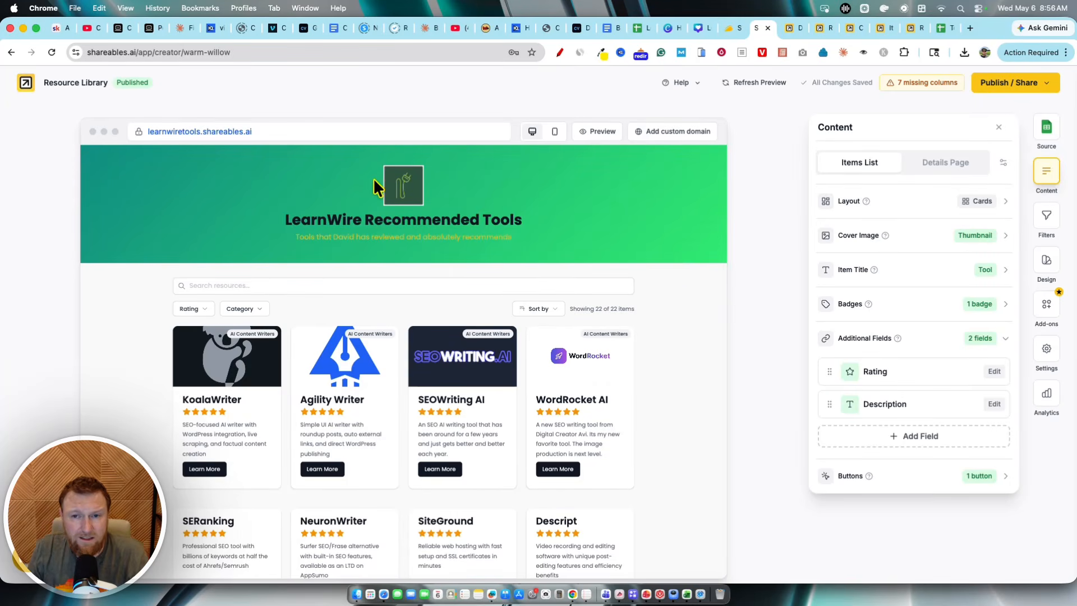
click(553, 133)
scroll(413, 376, down, 10)
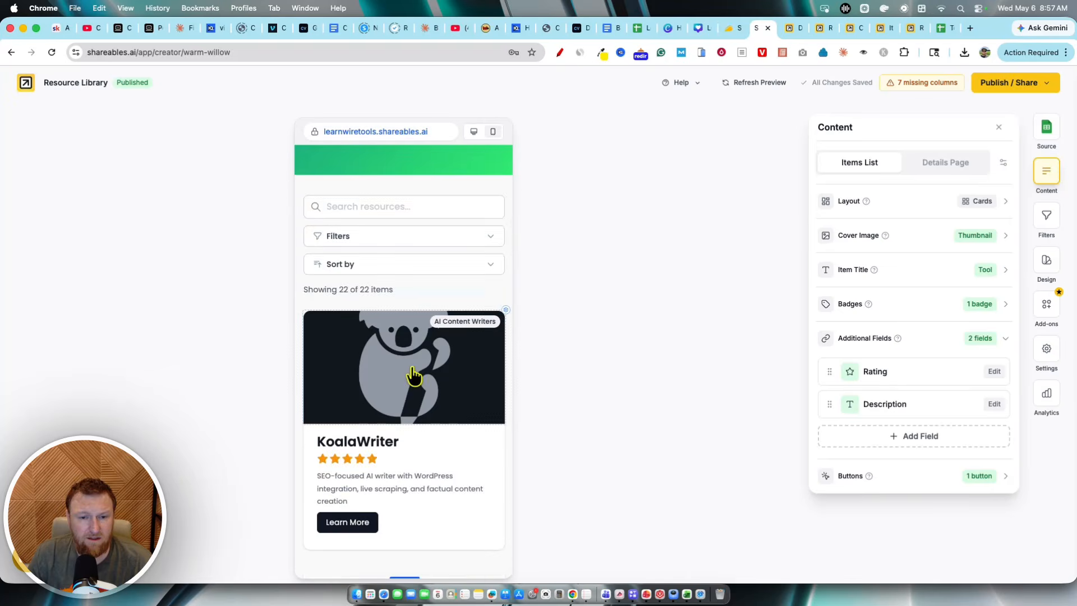
scroll(493, 168, up, 10)
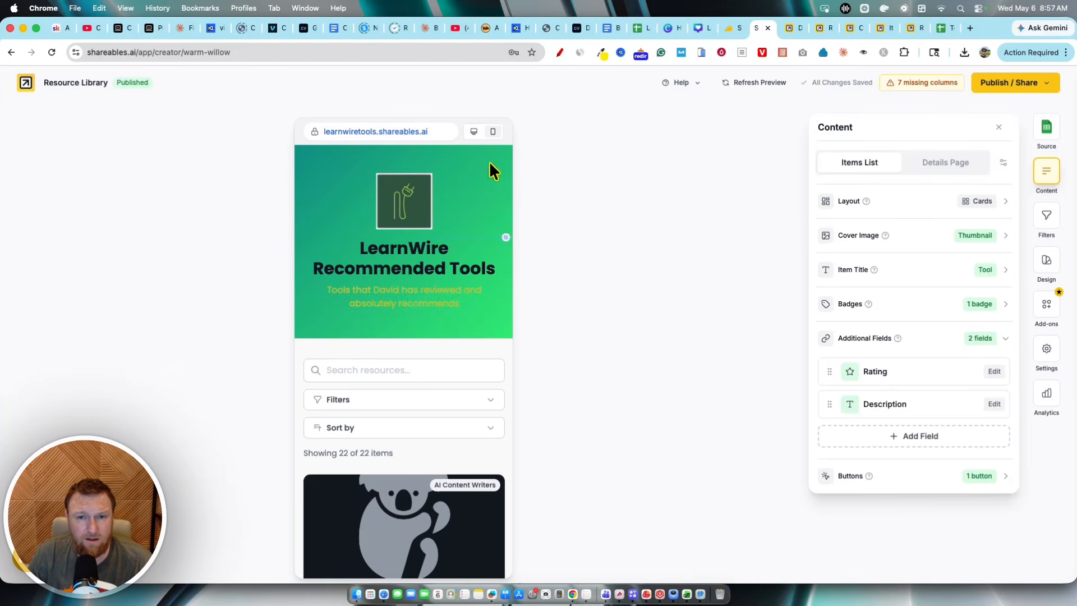
click(474, 134)
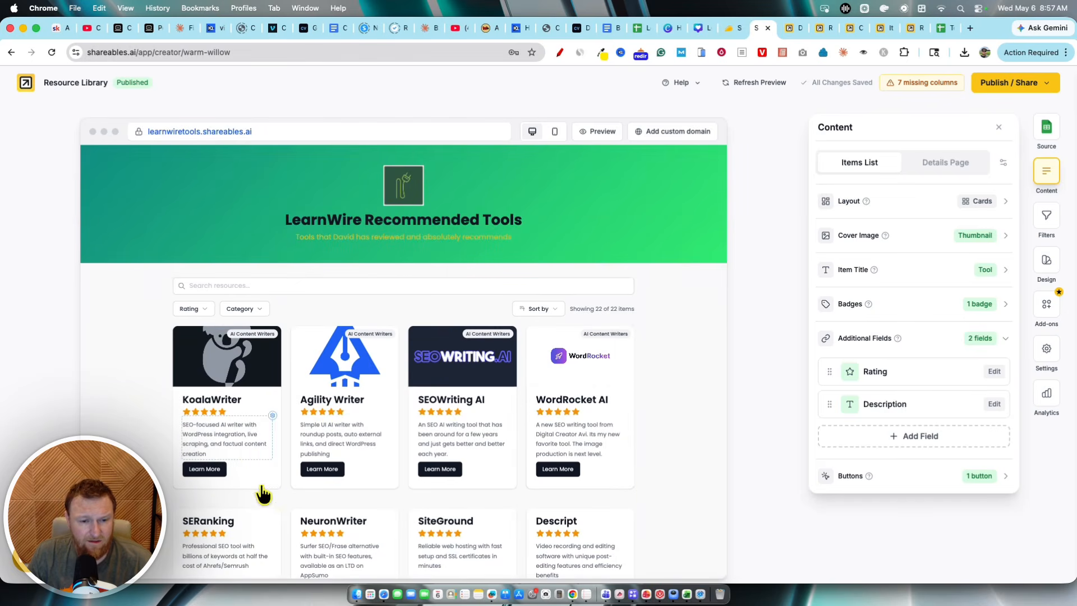
Step: Inspect the cards' category badge settings and the cover image column options in the content panel
scroll(267, 404, down, 1)
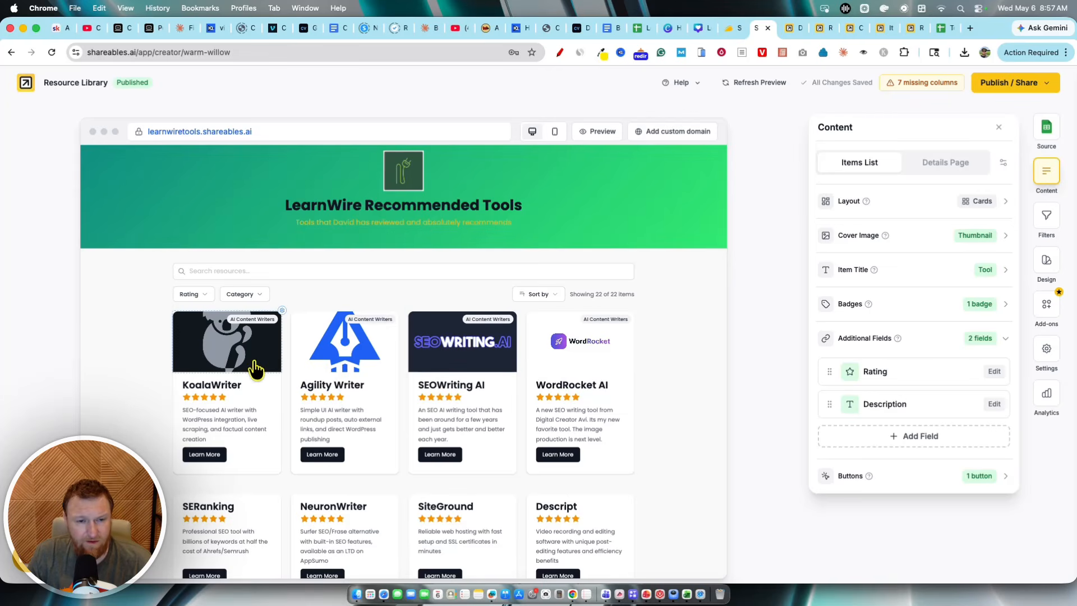
click(280, 321)
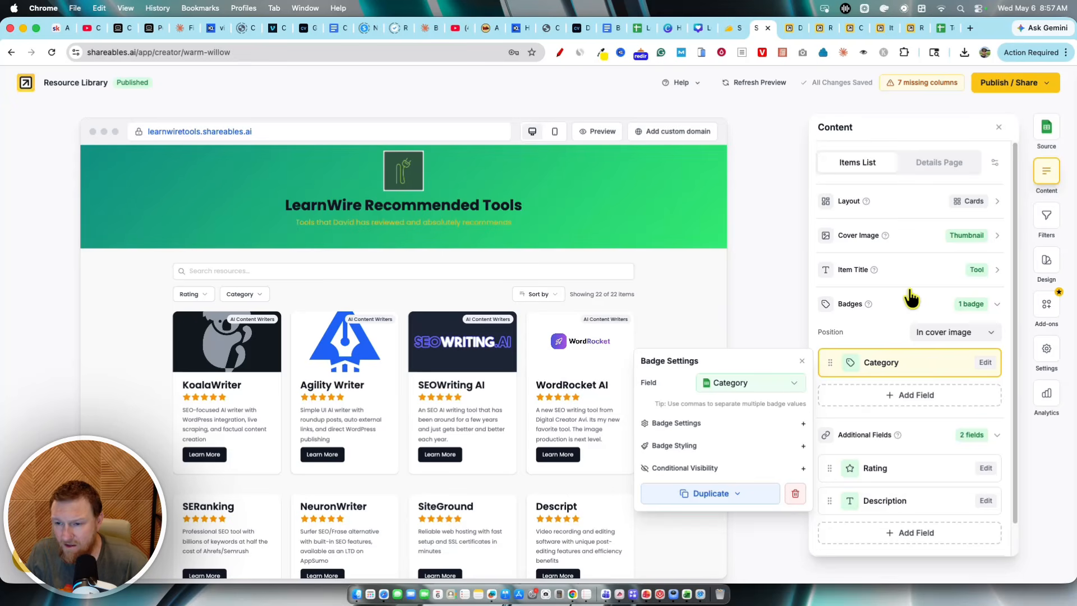
scroll(945, 370, down, 2)
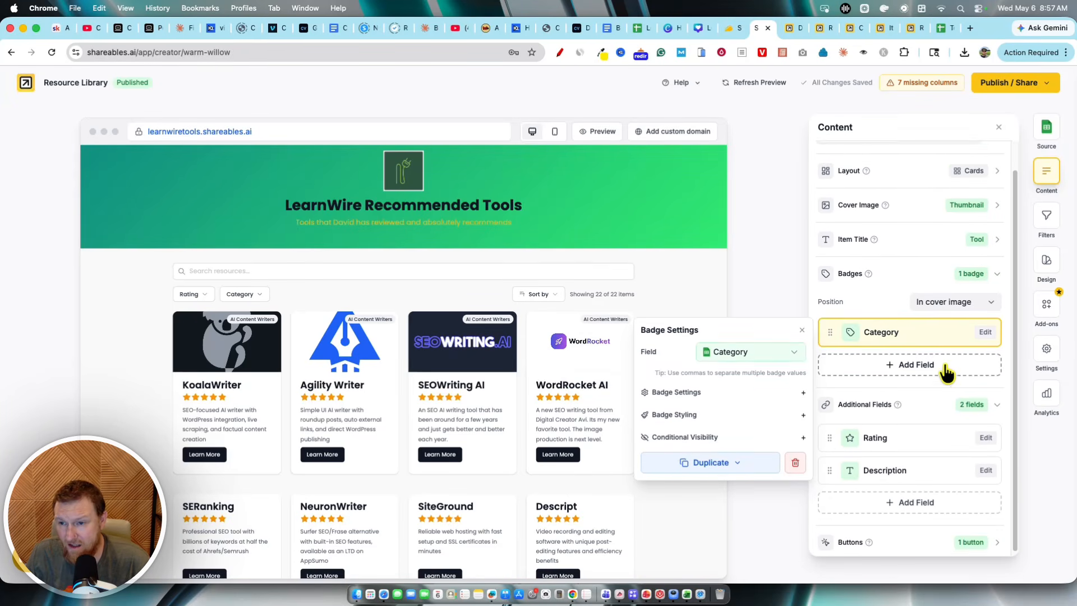
scroll(948, 371, up, 2)
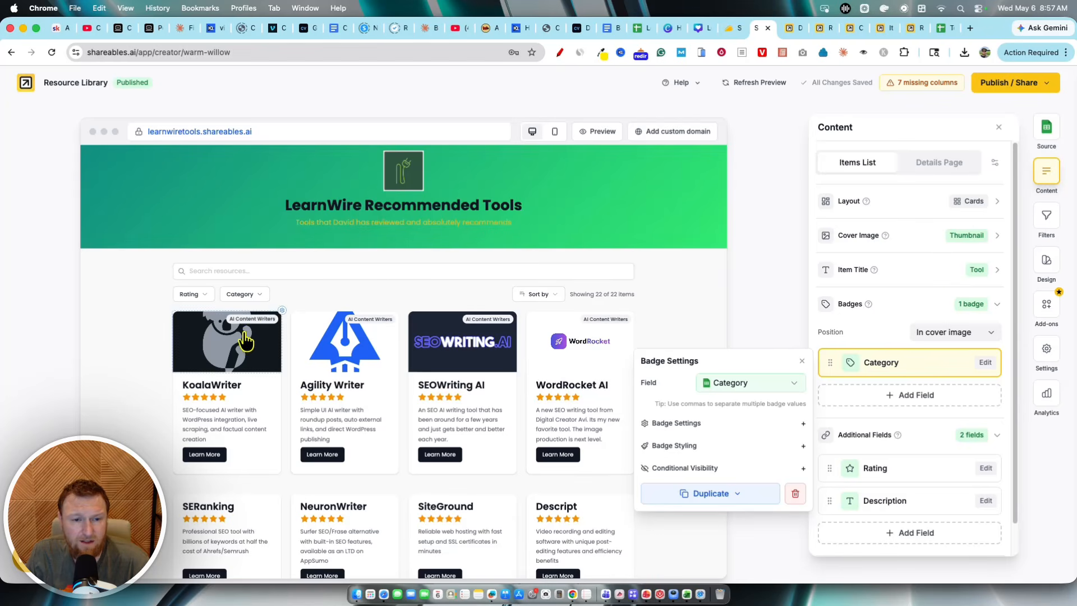
click(279, 323)
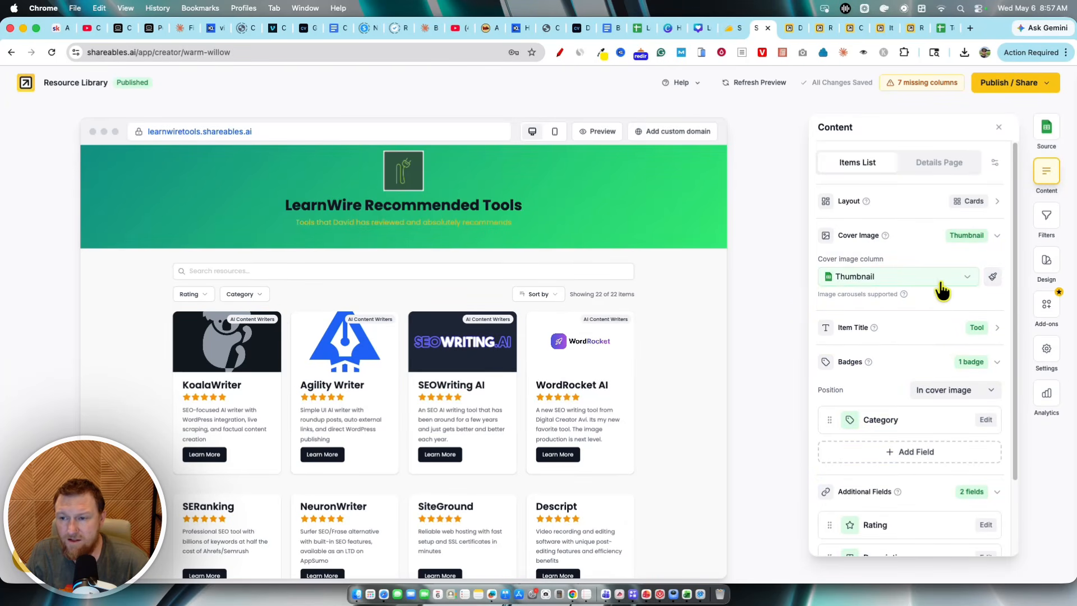
click(969, 278)
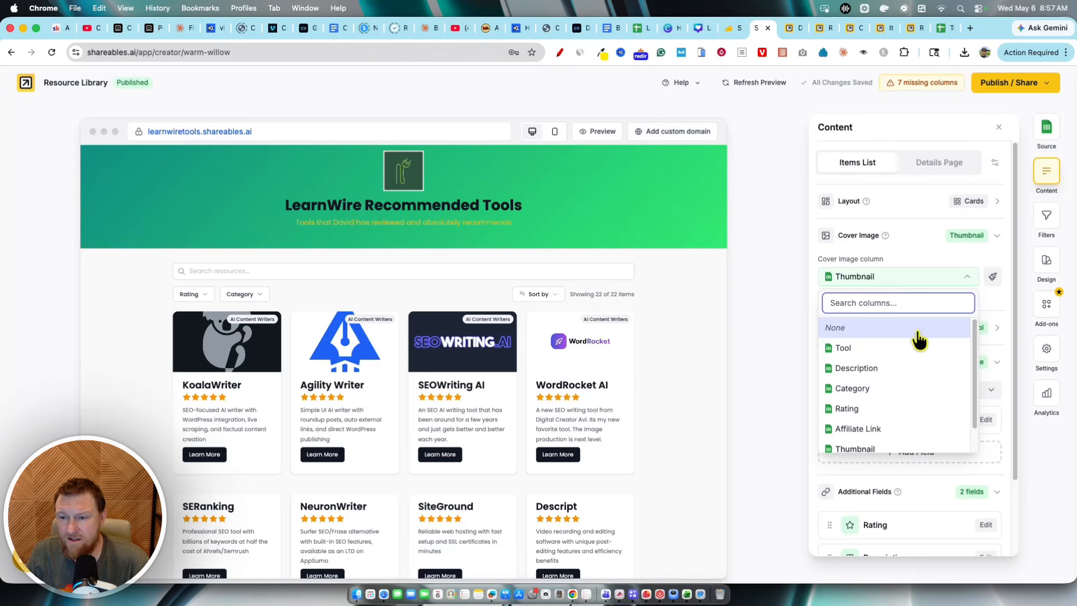
scroll(869, 436, down, 1)
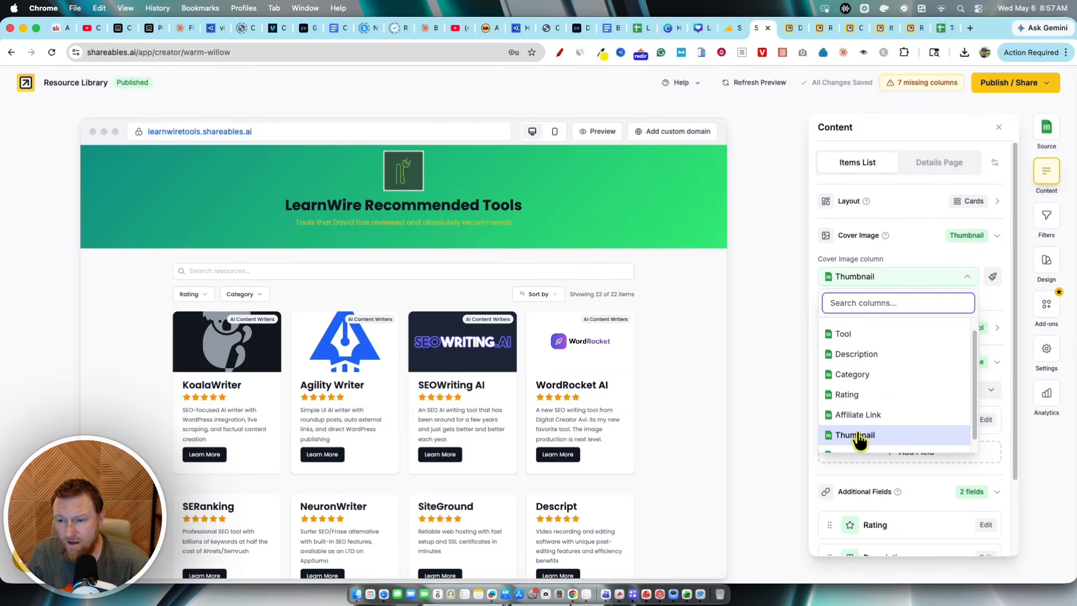
click(858, 277)
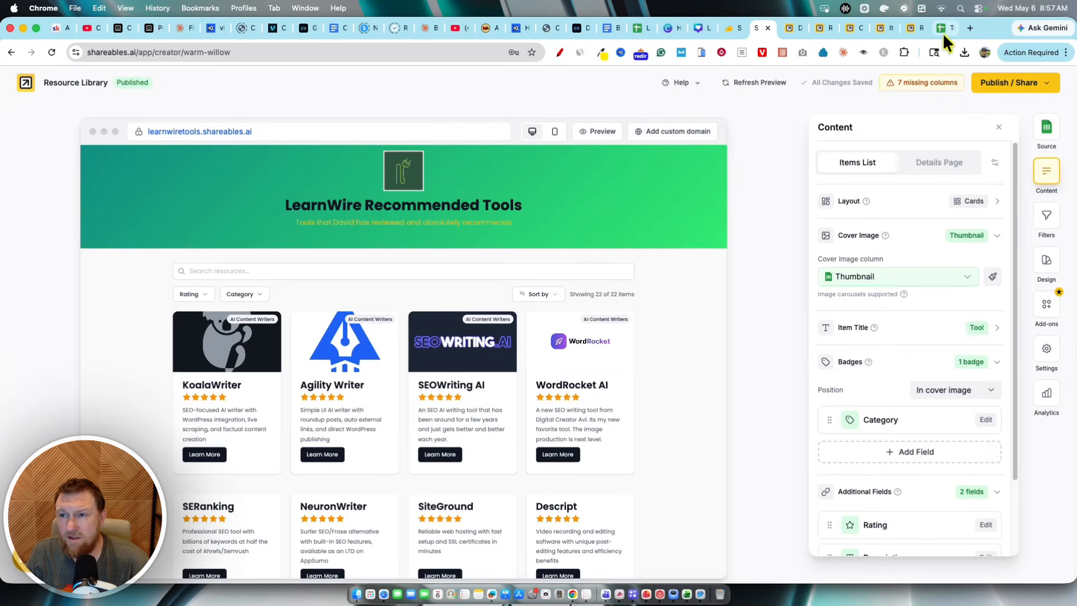
Step: Switch to the Tools I love spreadsheet and select the Thumbnail column
drag(942, 32, 792, 34)
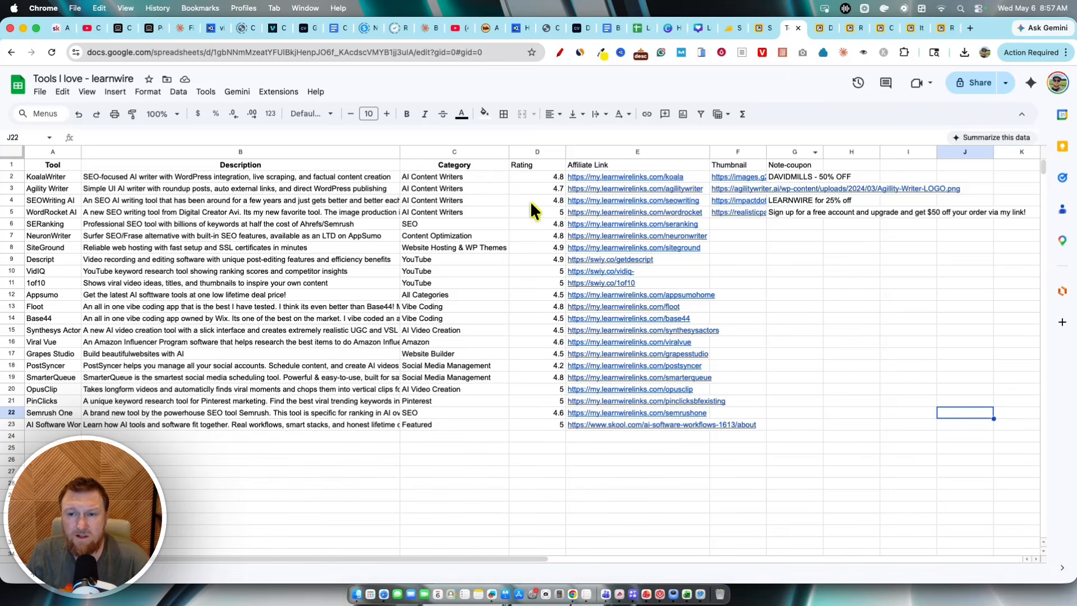
click(829, 308)
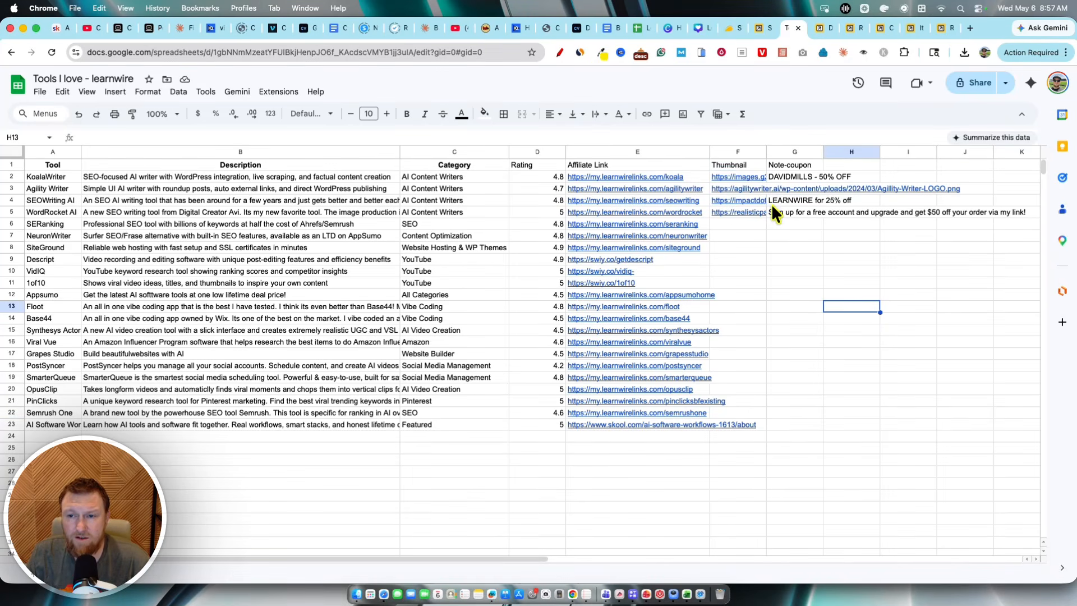
click(735, 151)
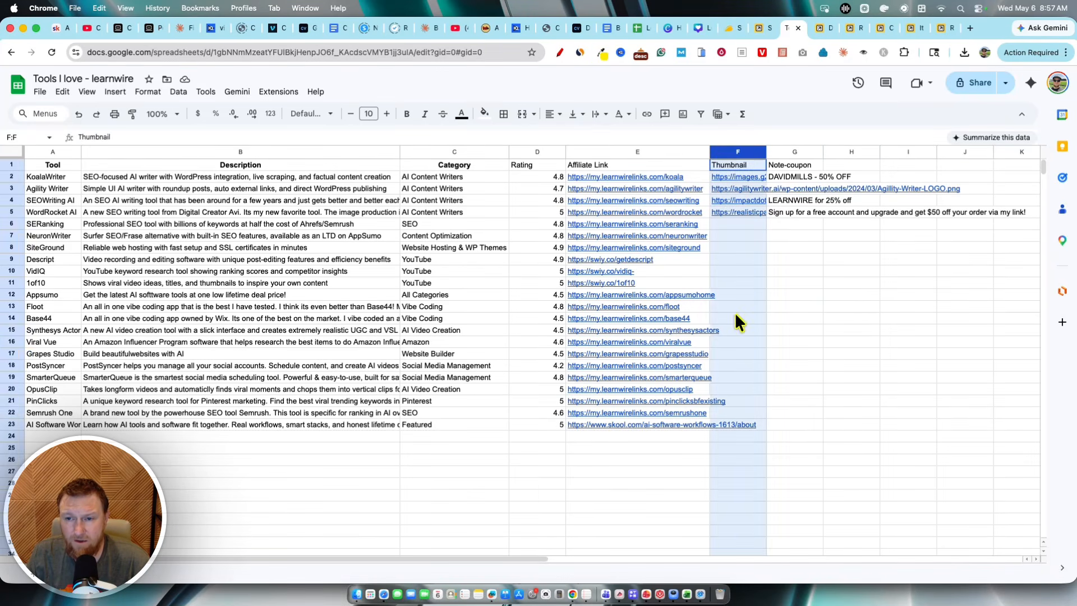
Step: Highlight the spreadsheet's Affiliate Link, Rating, Category and Description columns and the whole table to review the data
click(838, 342)
drag(616, 184, 643, 399)
click(584, 460)
drag(554, 176, 556, 401)
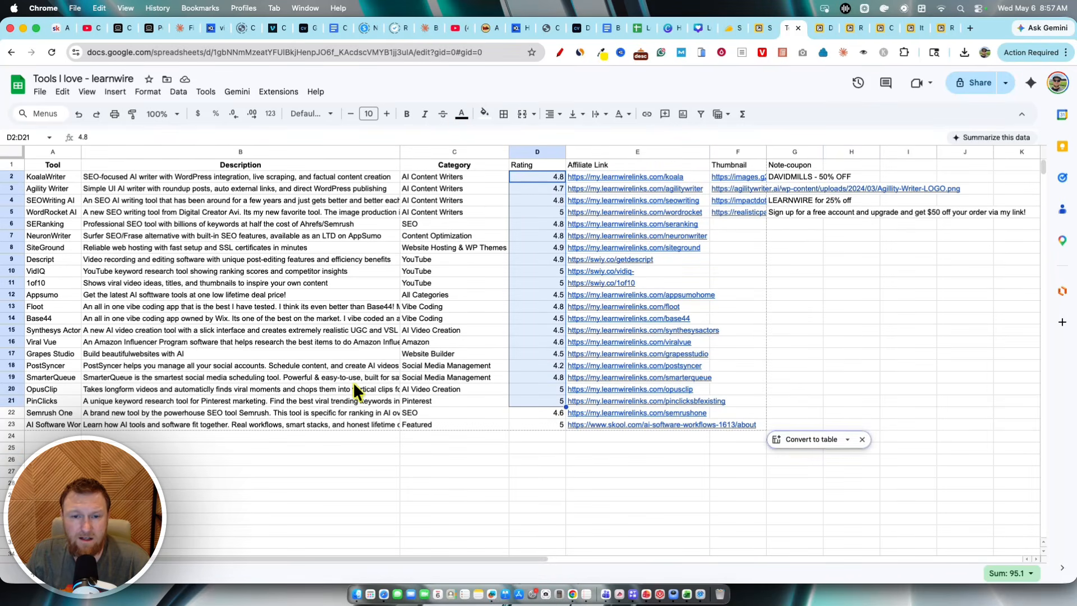
drag(53, 166, 931, 474)
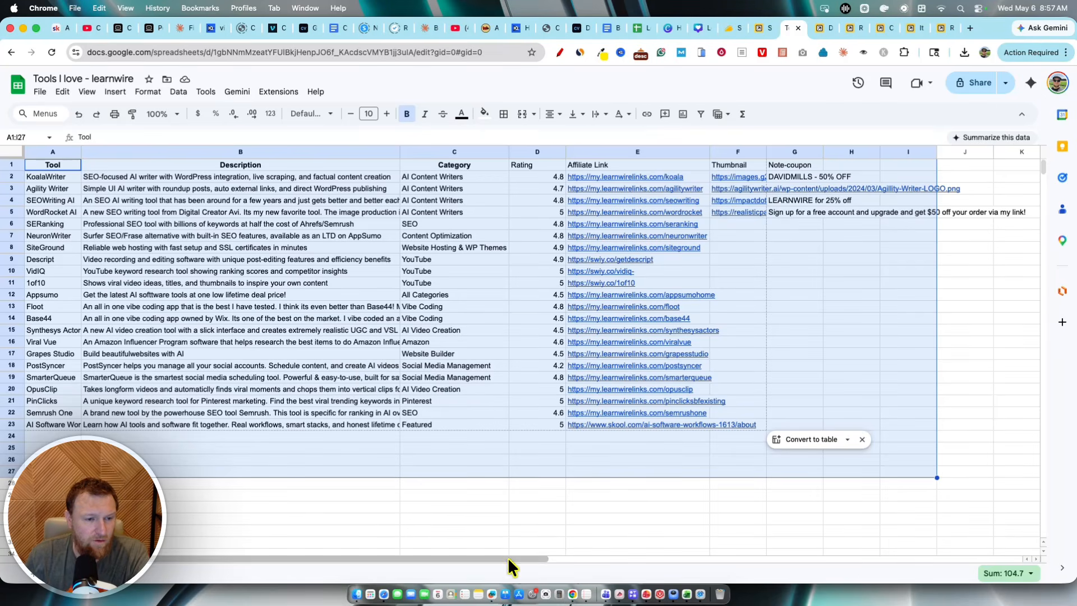
click(165, 306)
drag(427, 173, 426, 422)
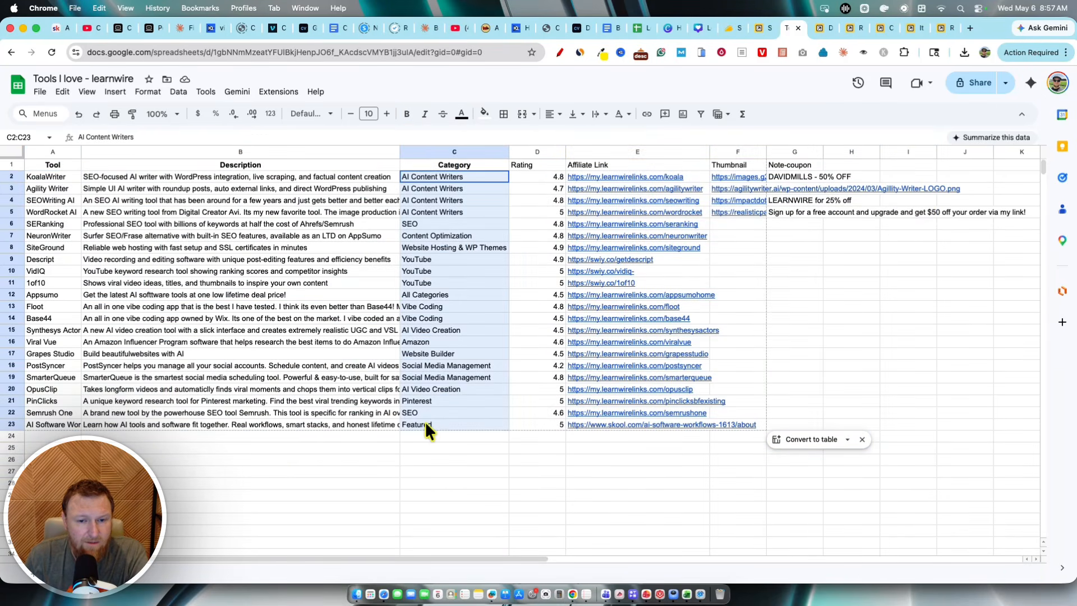
click(301, 459)
drag(231, 177, 254, 426)
click(538, 482)
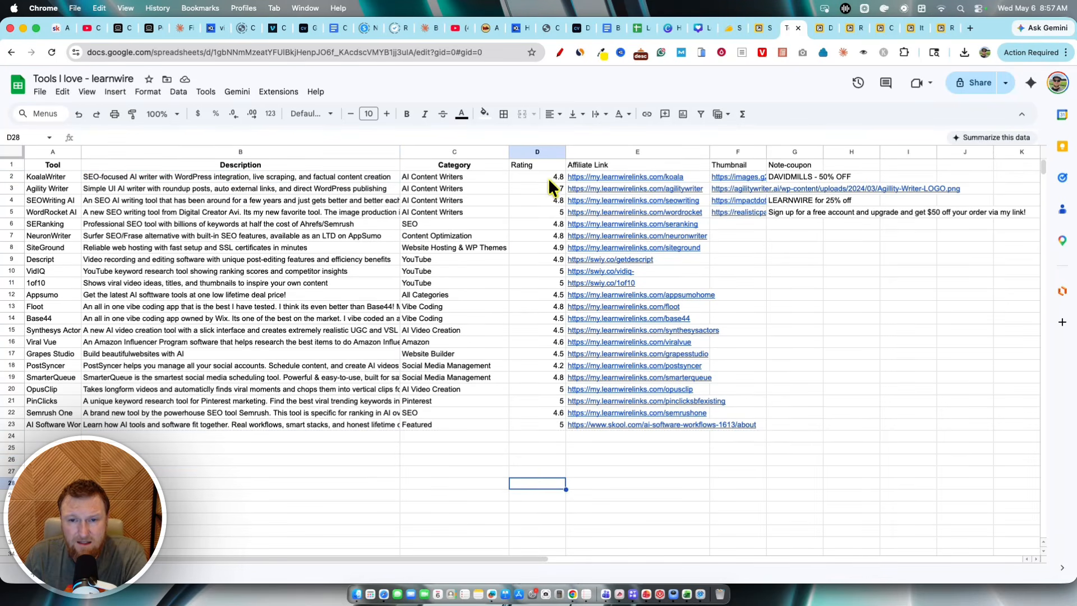
Step: Highlight the Rating, Affiliate Link, Note-coupon and Thumbnail columns again to examine their contents
drag(548, 177, 543, 460)
click(601, 468)
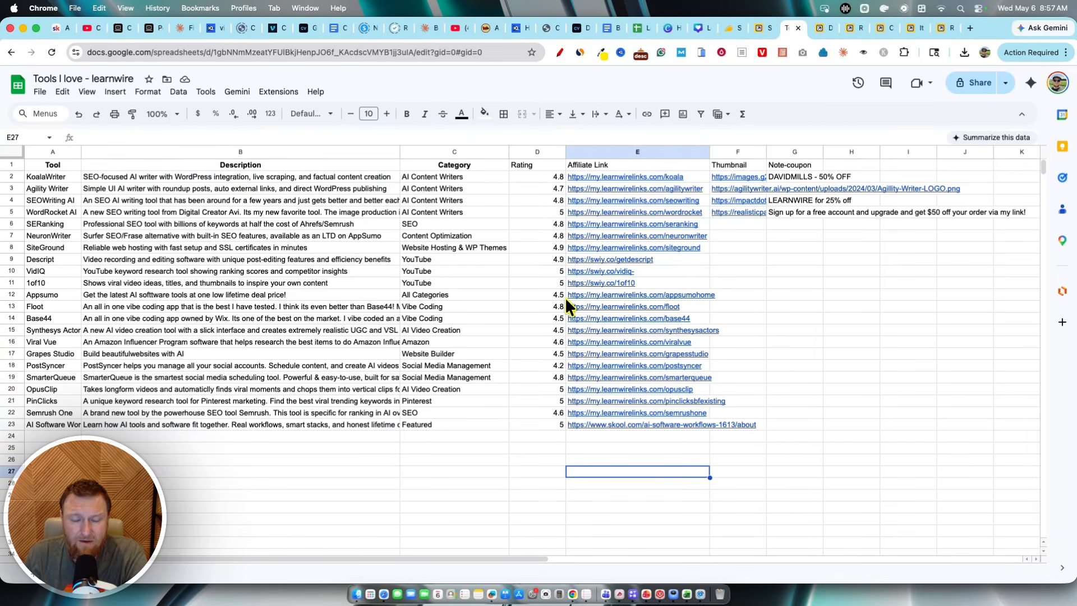
click(530, 224)
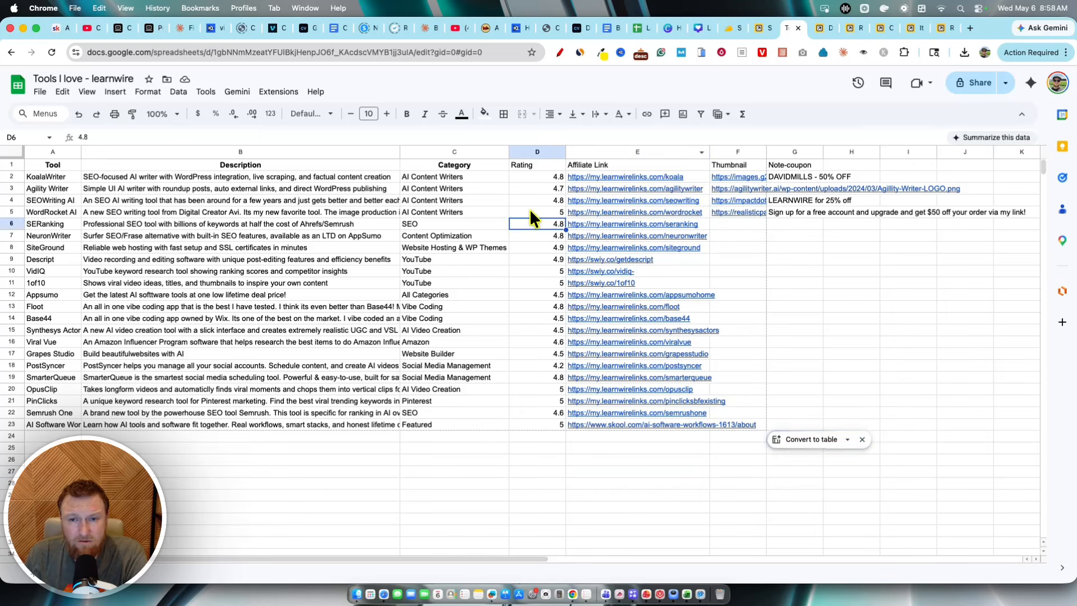
drag(543, 176, 550, 431)
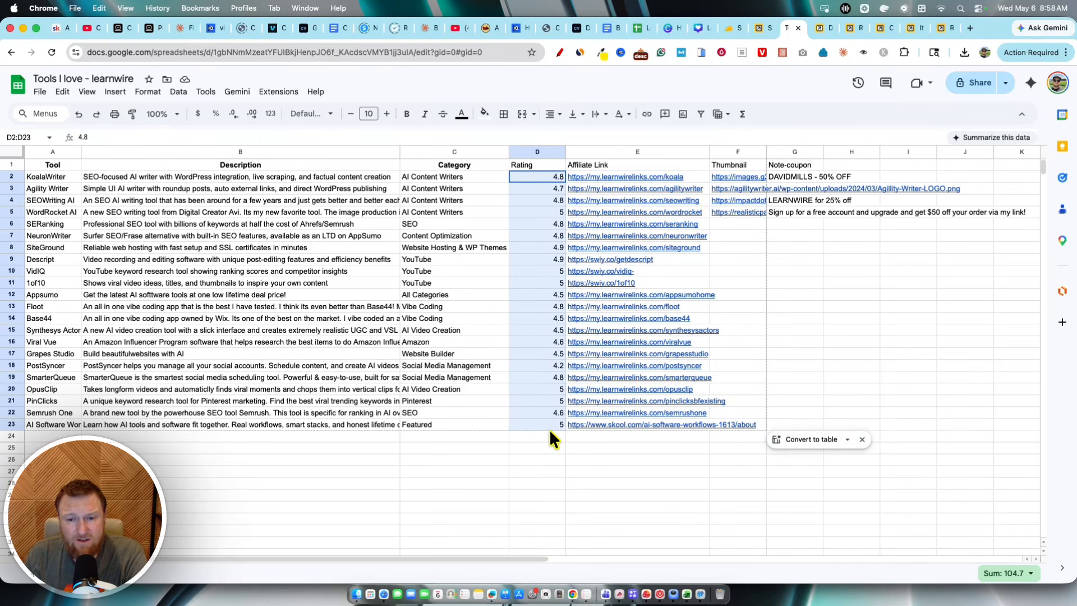
click(754, 485)
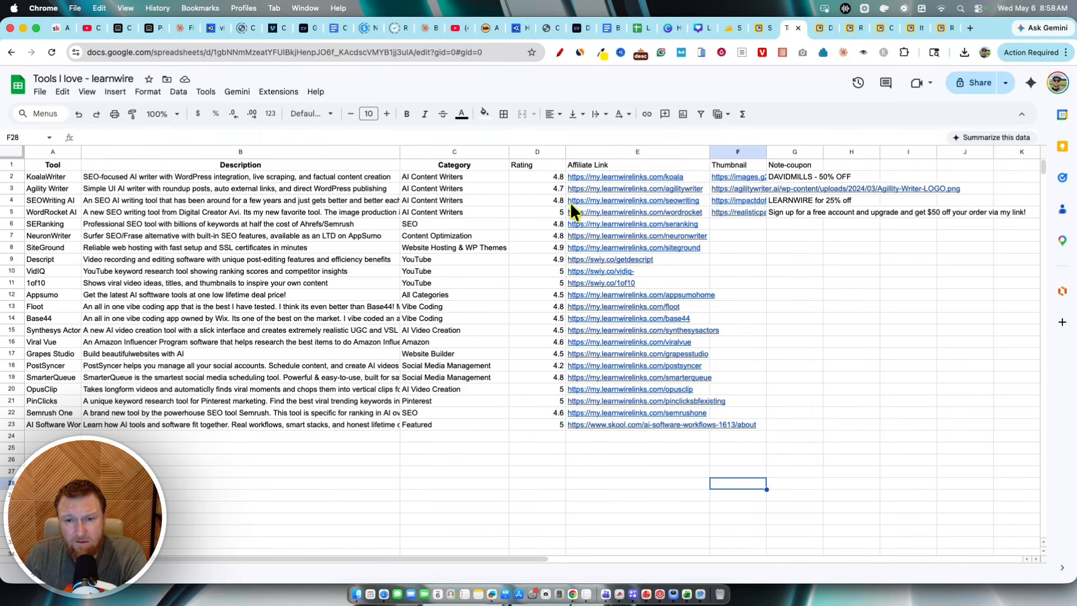
click(887, 340)
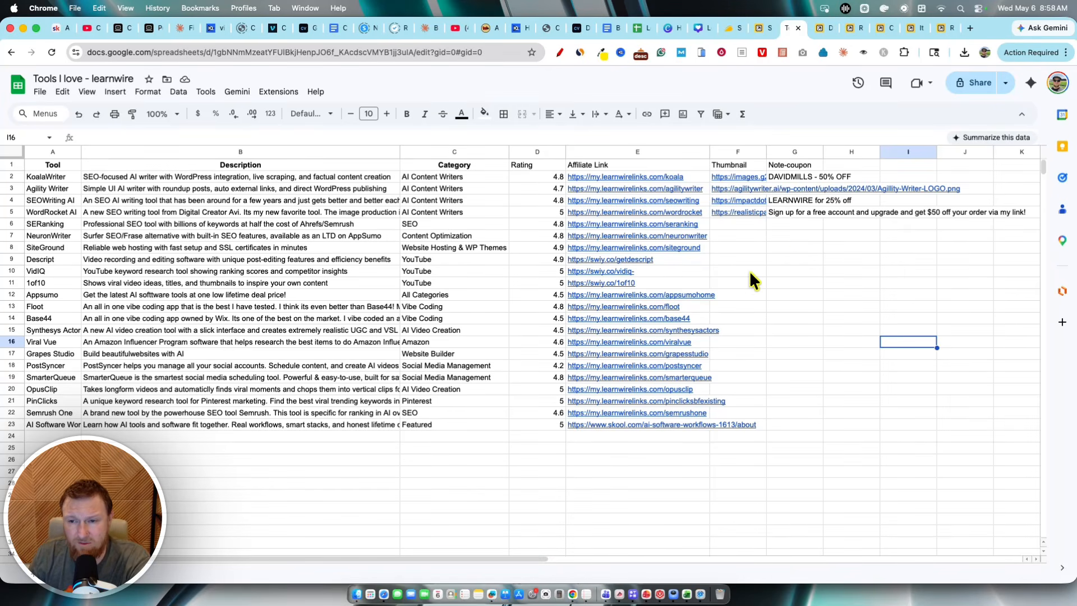
drag(550, 181, 564, 399)
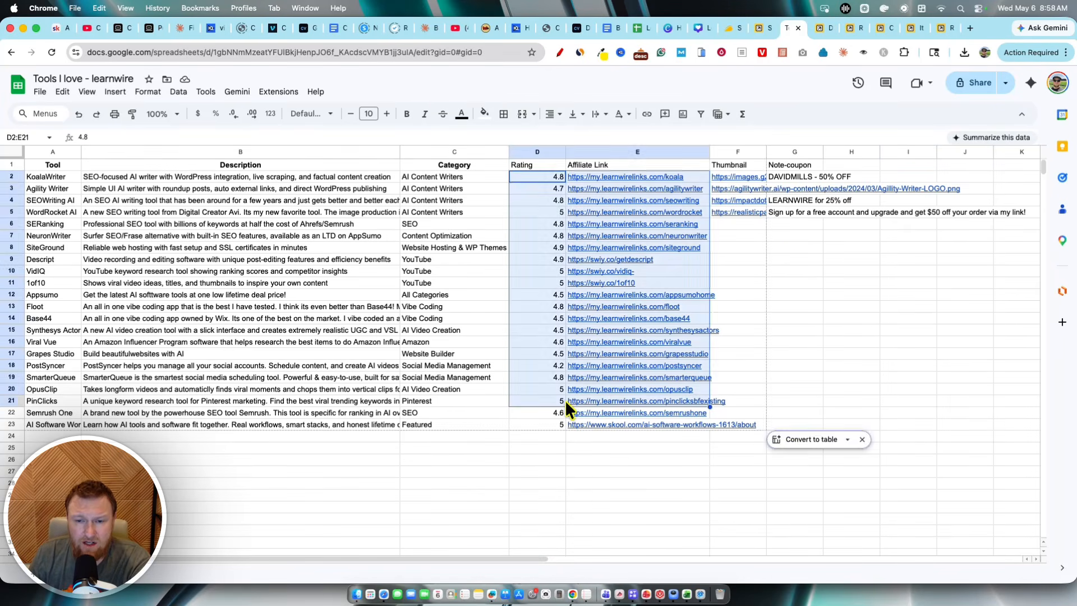
click(869, 345)
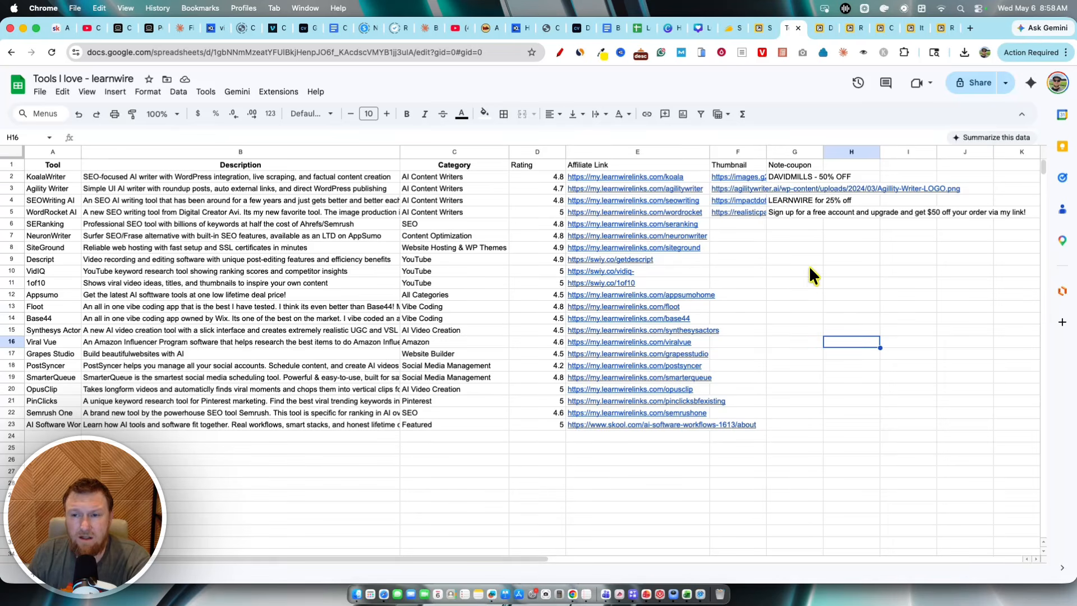
drag(793, 164, 793, 222)
click(848, 248)
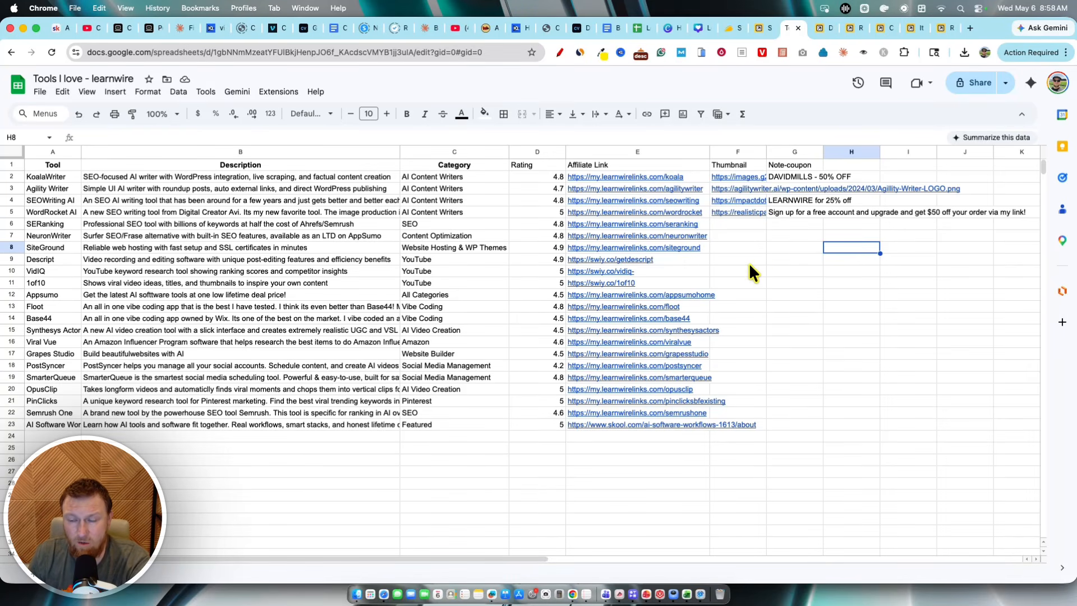
click(735, 164)
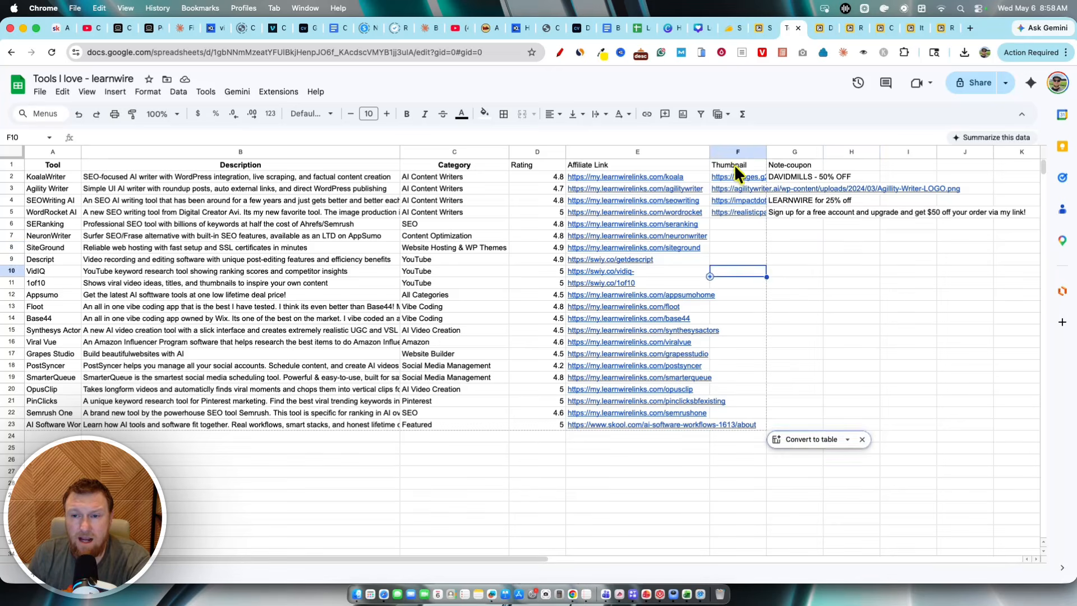
click(740, 177)
drag(741, 175, 737, 229)
click(833, 269)
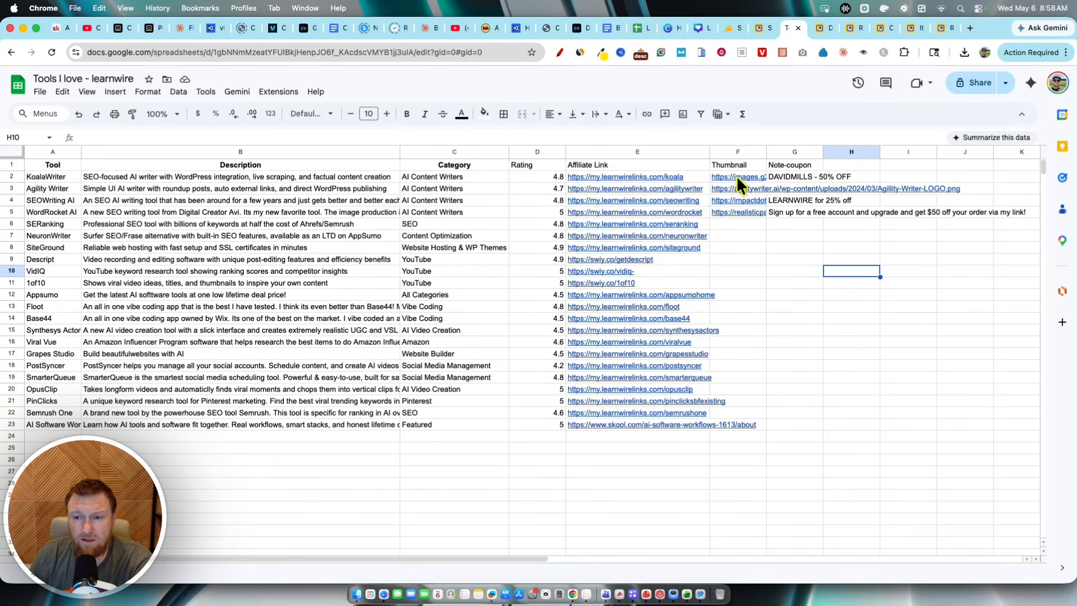
click(793, 237)
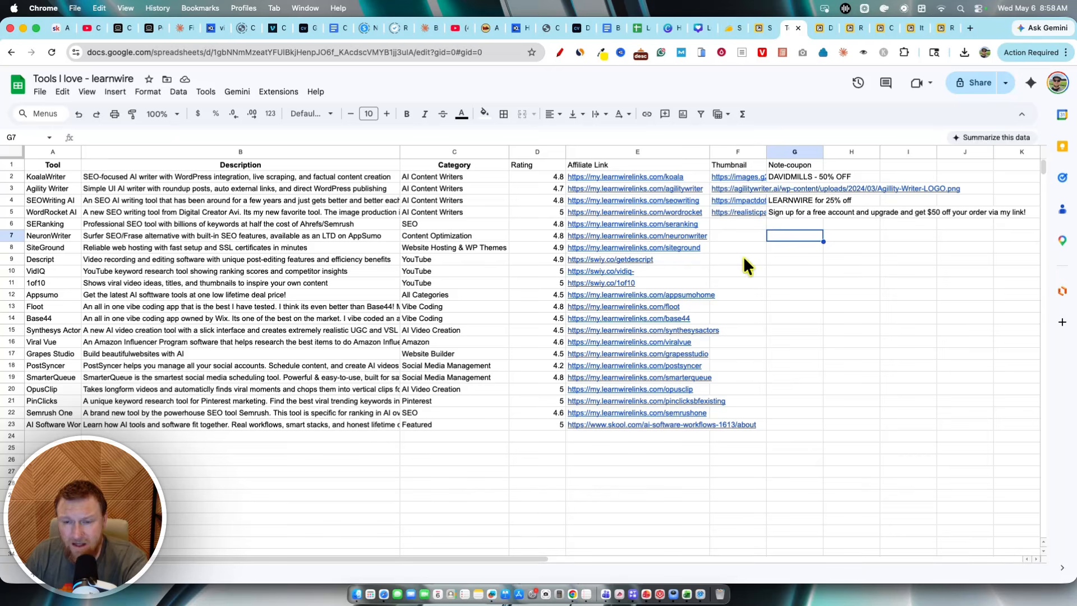
Step: Switch to the widget editor and open its Source settings to review the connected spreadsheet and selected sheet
click(763, 26)
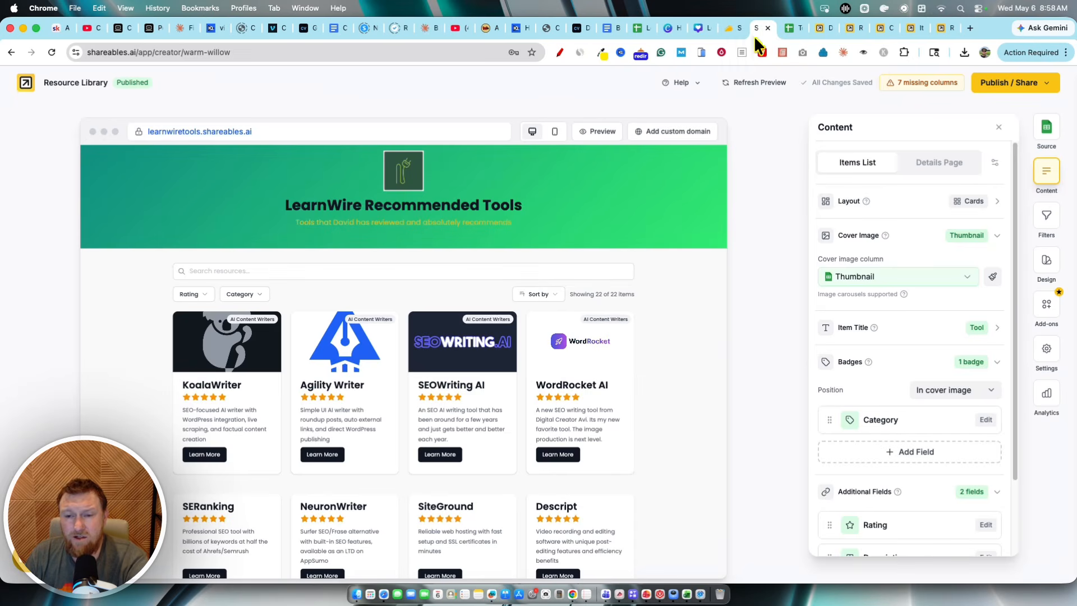
click(1046, 131)
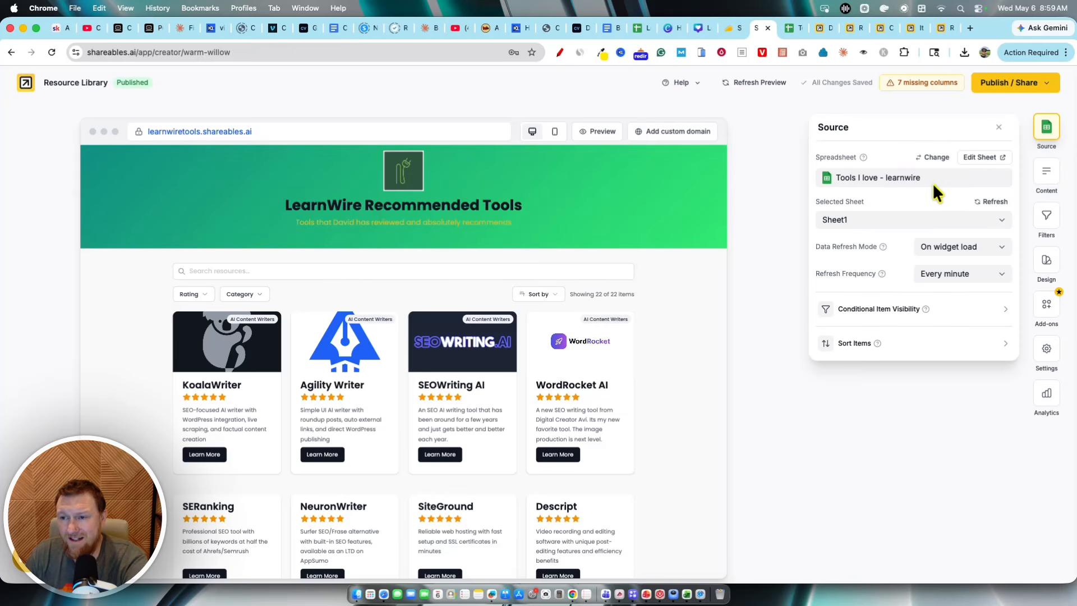
click(854, 219)
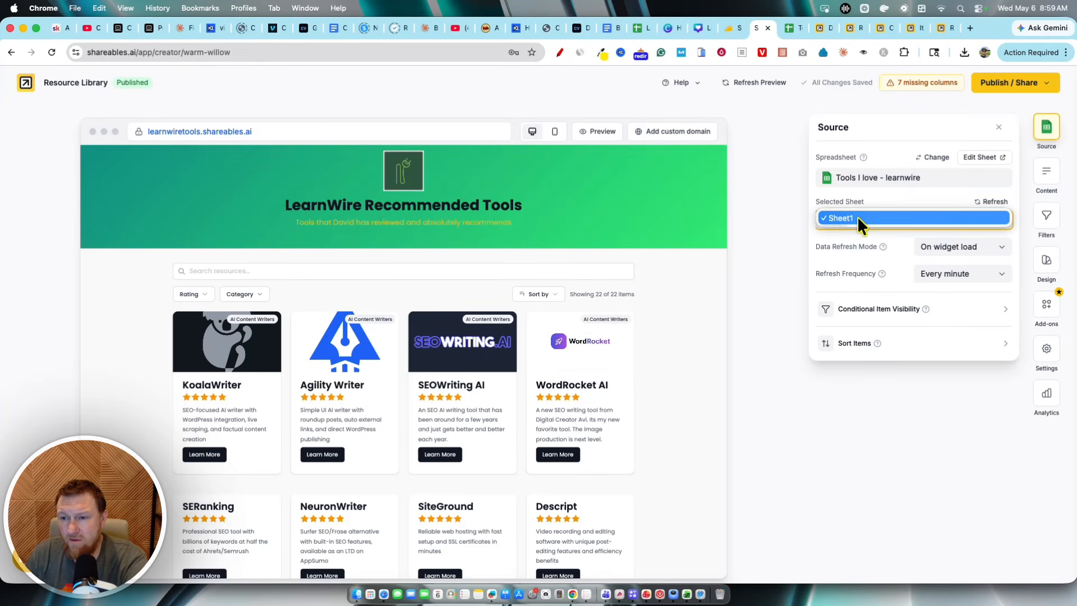
click(877, 217)
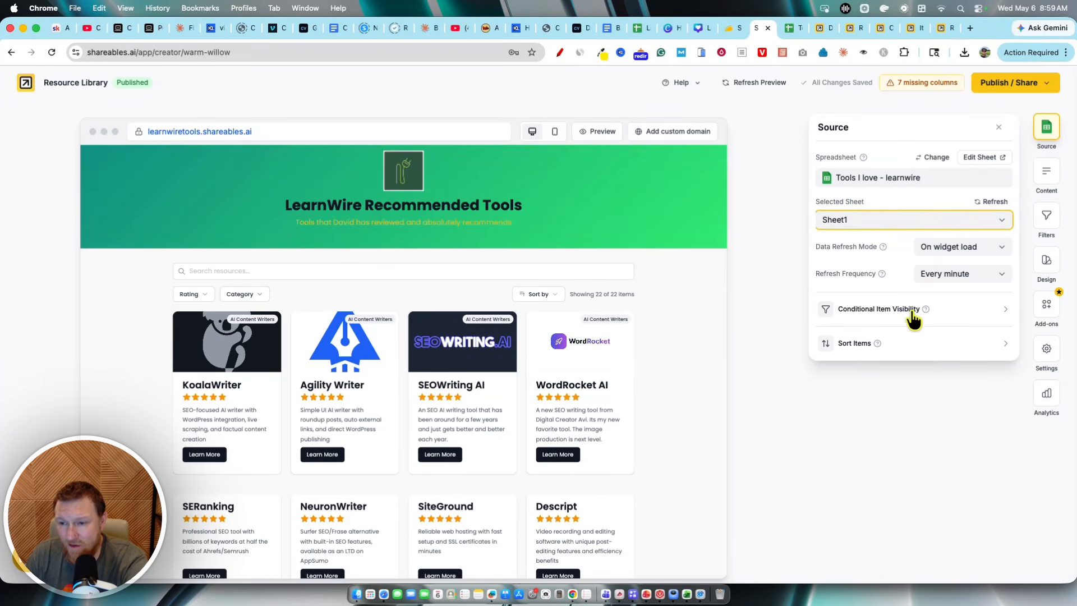
Step: Add a new row 24 to the spreadsheet with Tool Test Tool, Description Test Description and Category SEO
click(790, 29)
click(32, 435)
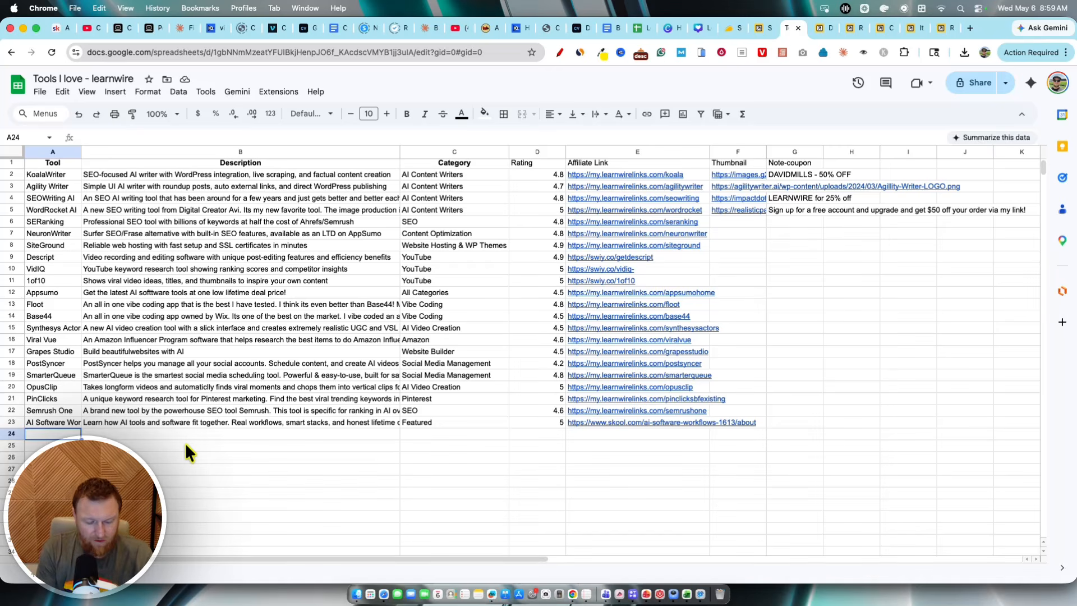
text(Test Tool)
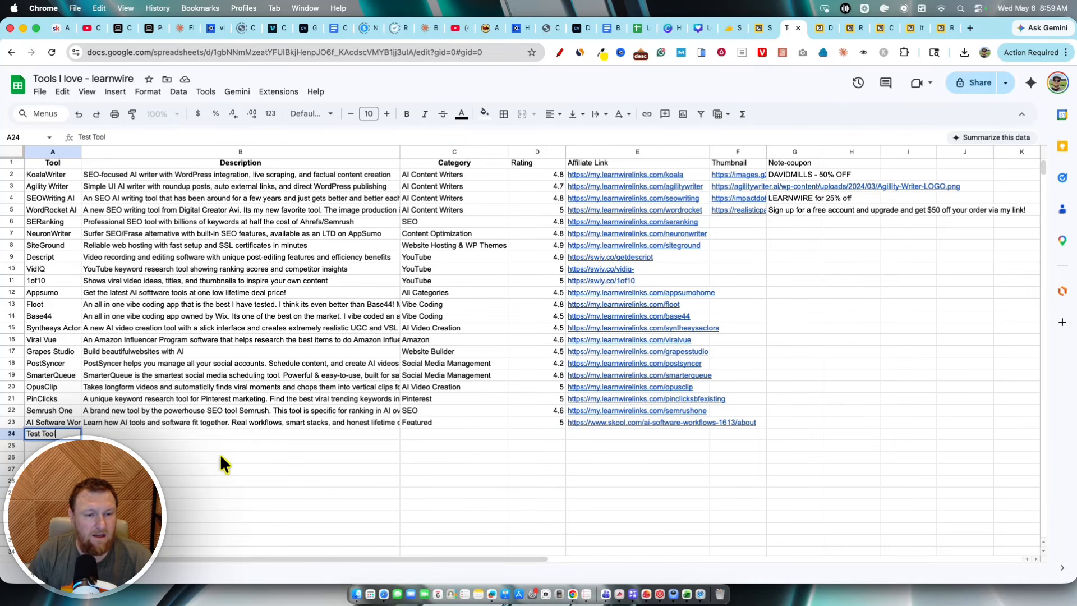
key(Tab)
text(Test Des)
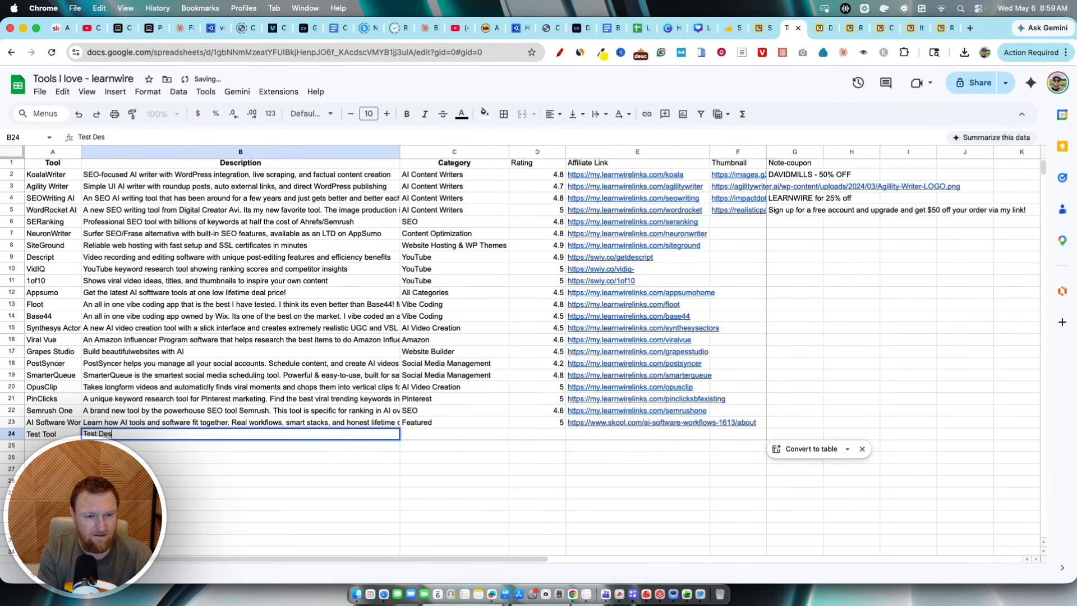
text(ctiption)
click(415, 433)
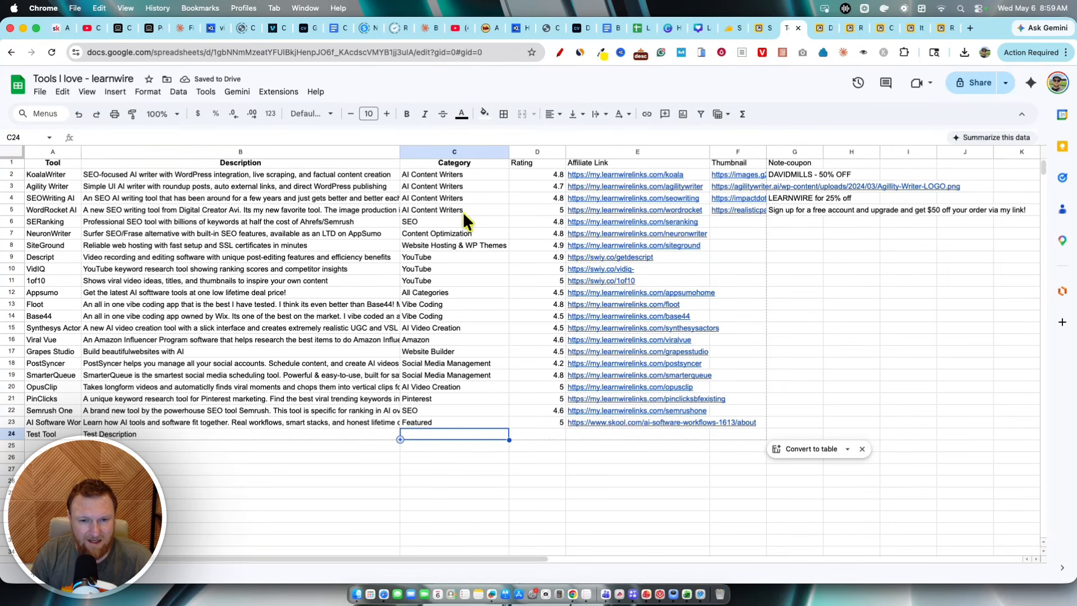
click(416, 423)
click(420, 456)
click(419, 438)
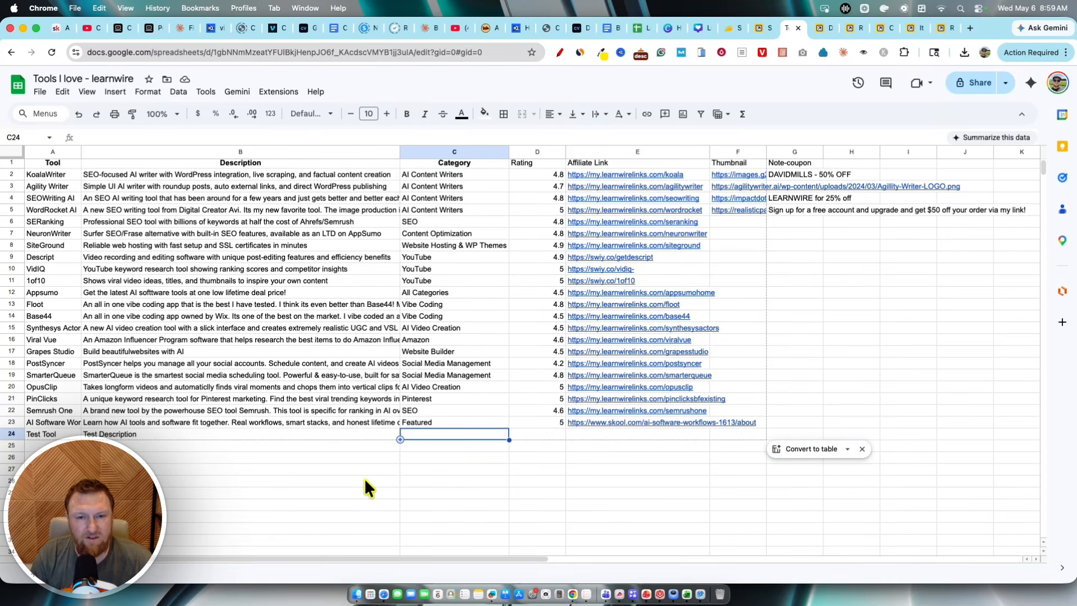
text(SEO)
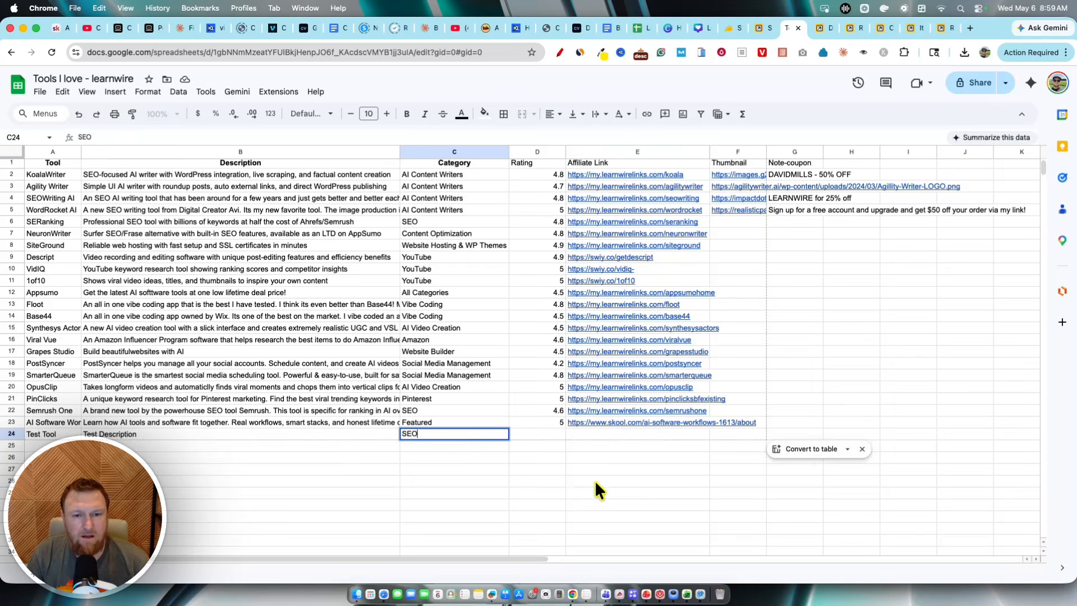
click(597, 482)
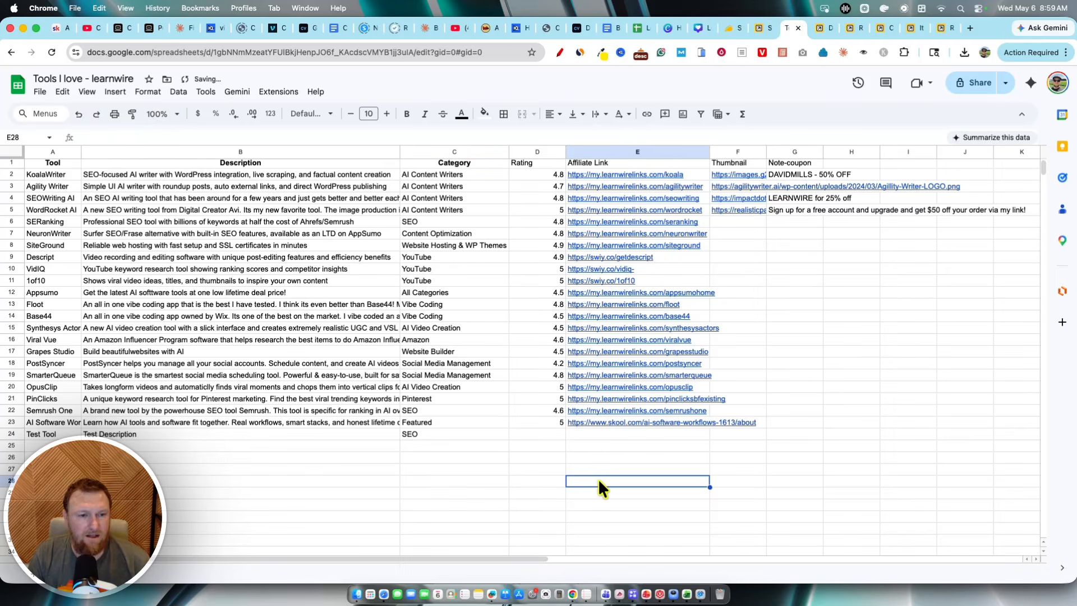
Step: Set the new Test Tool row's rating to 3
click(542, 433)
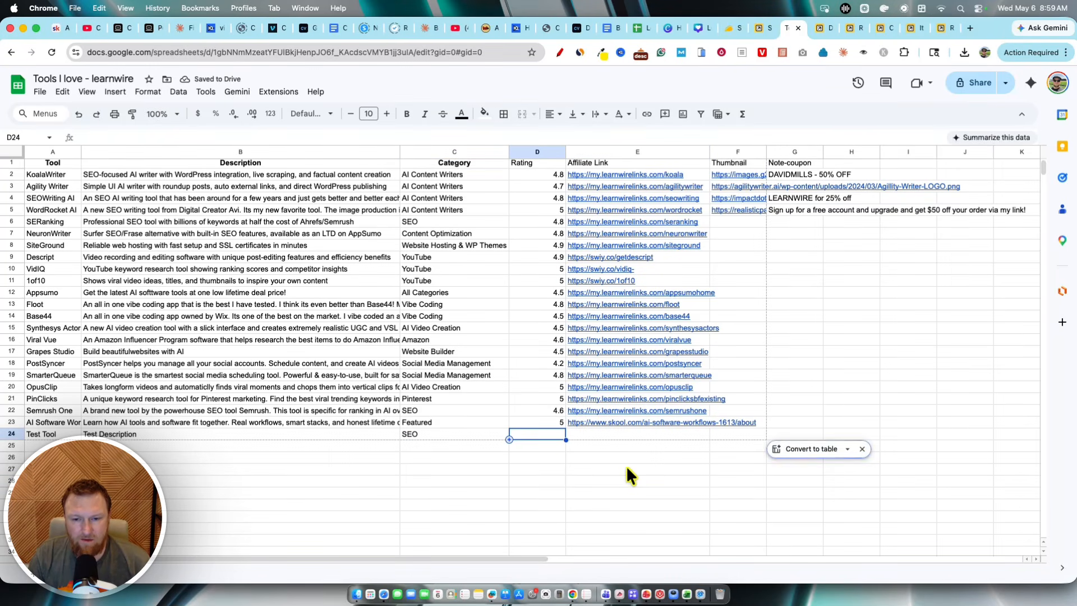
text(3)
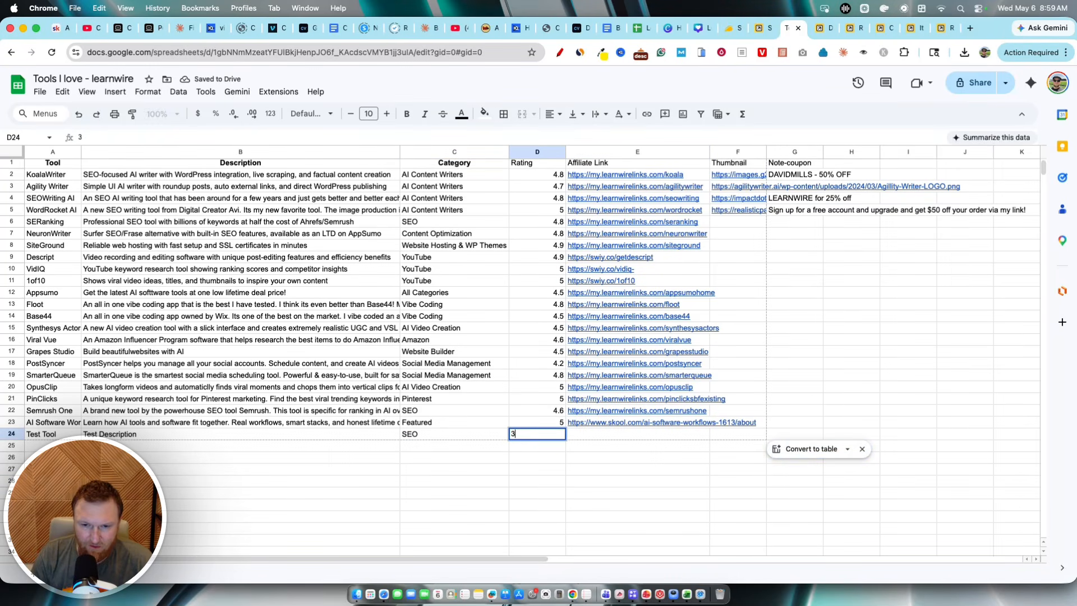
click(636, 482)
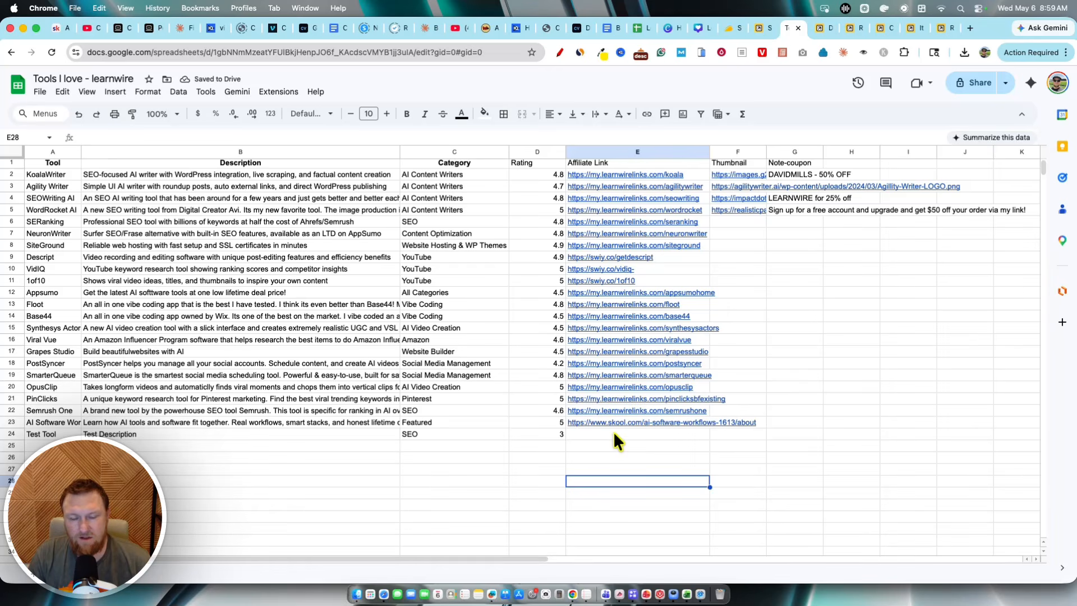
Step: Copy the image address of the astronaut picture from the ai image generator search results and return to the spreadsheet
click(844, 398)
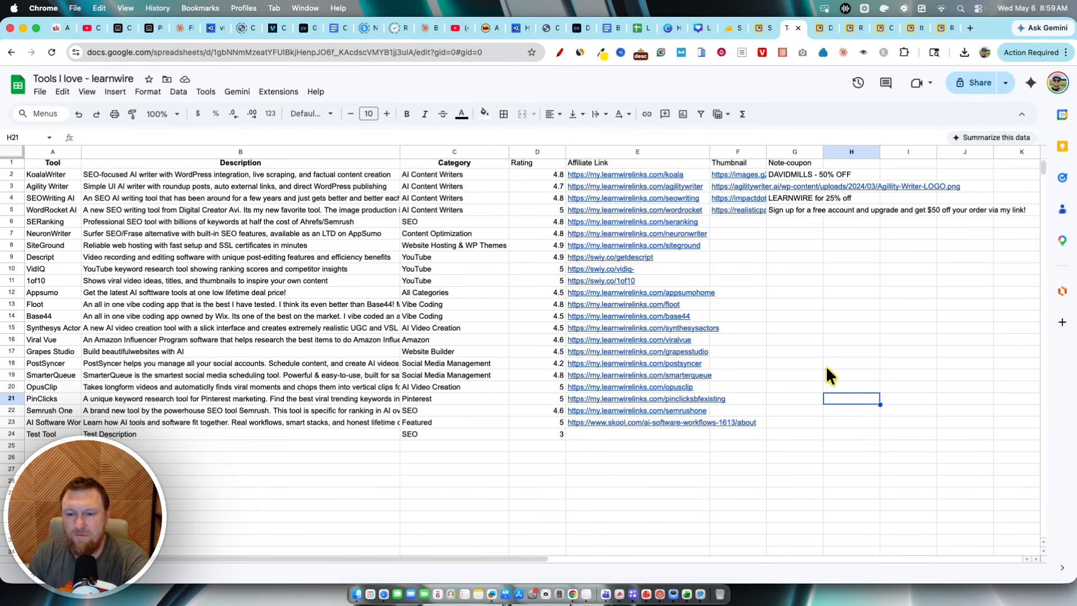
click(875, 351)
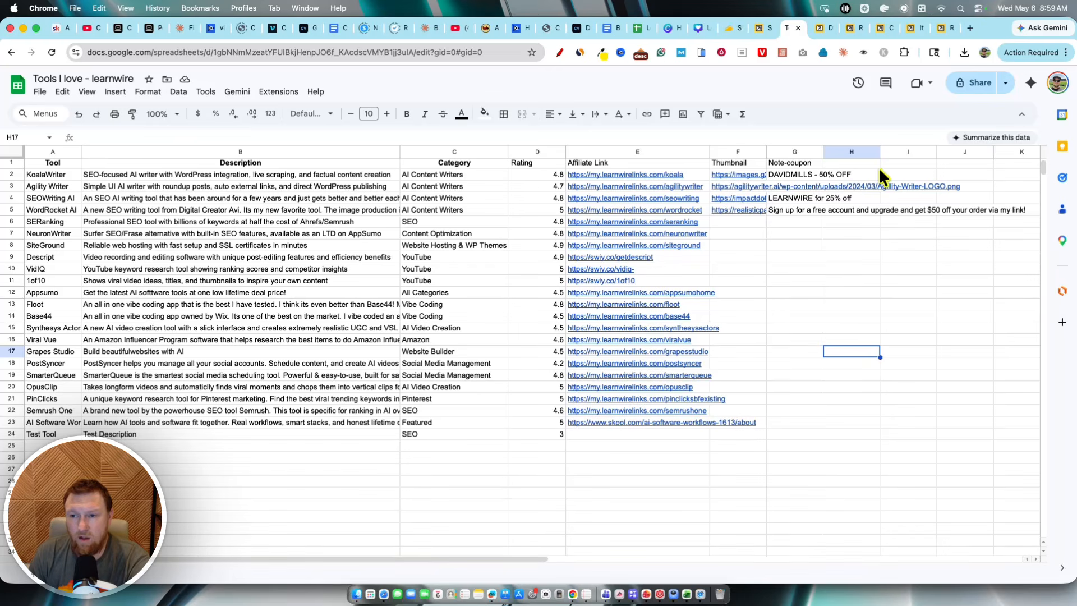
click(970, 28)
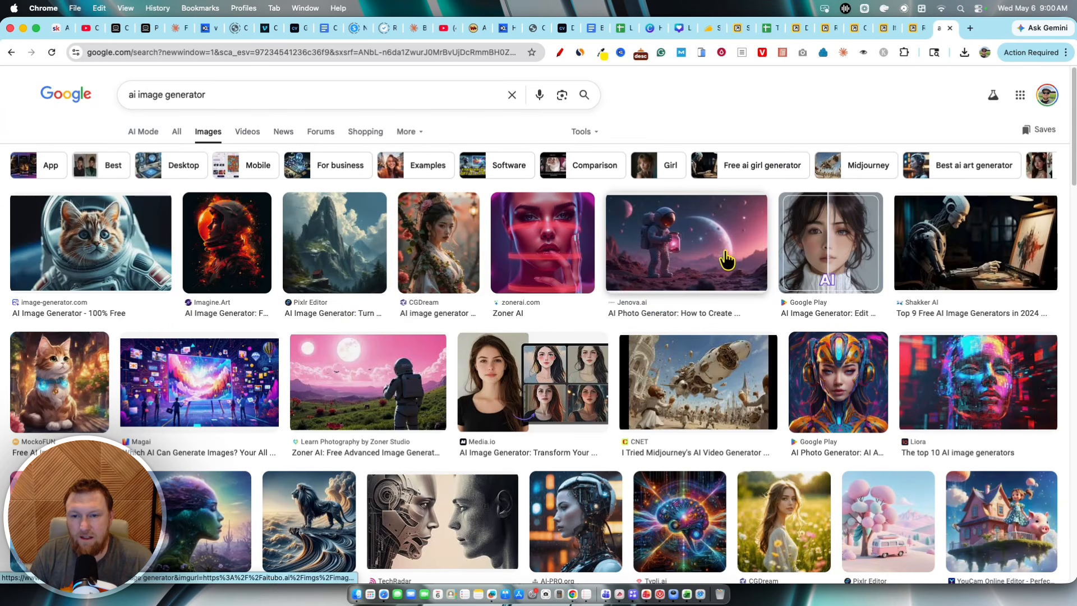
click(685, 250)
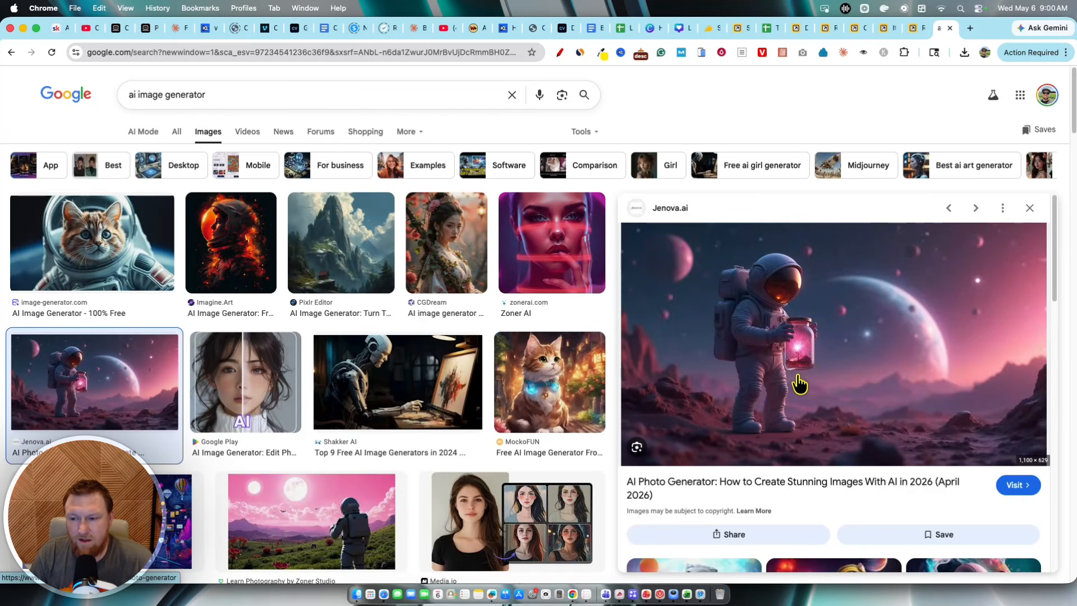
right_click(807, 384)
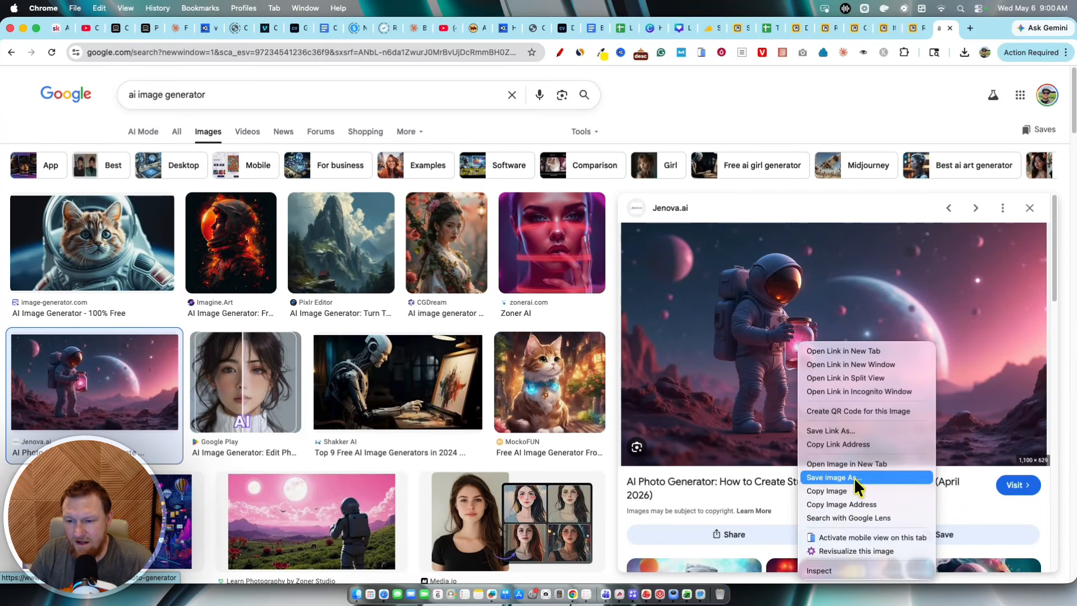
click(854, 504)
click(766, 28)
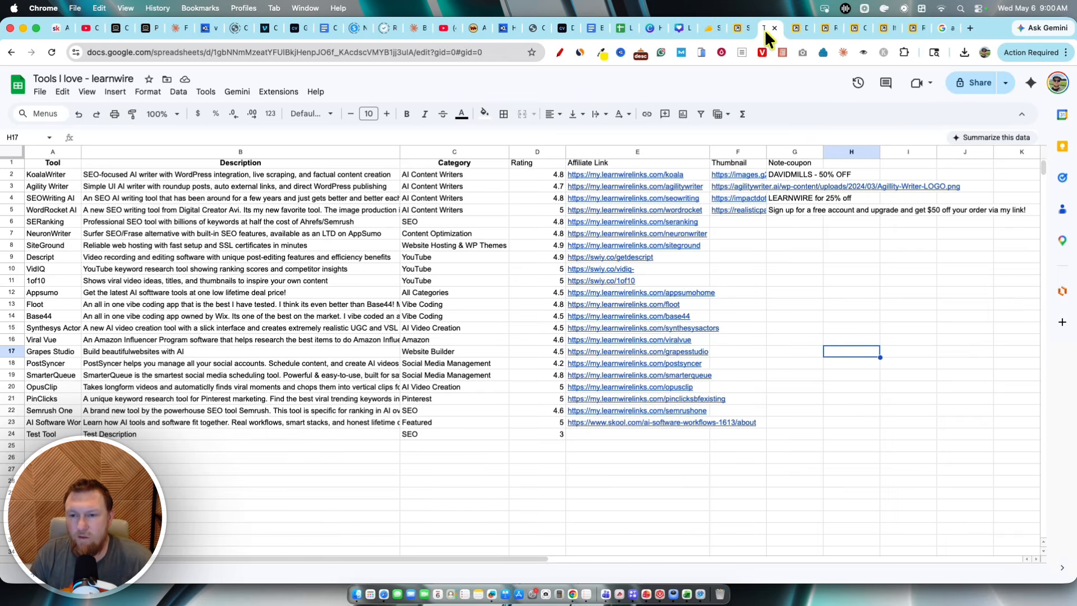
Step: Paste the copied image address into the Thumbnail cell of the Test Tool row
click(730, 435)
key(cmd+v)
click(726, 471)
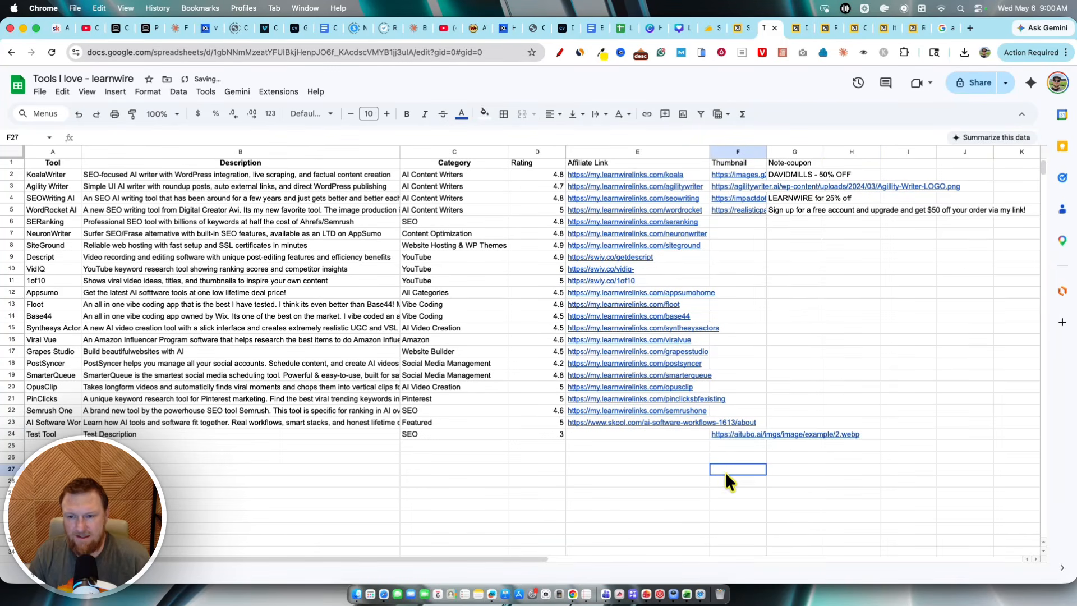
click(572, 493)
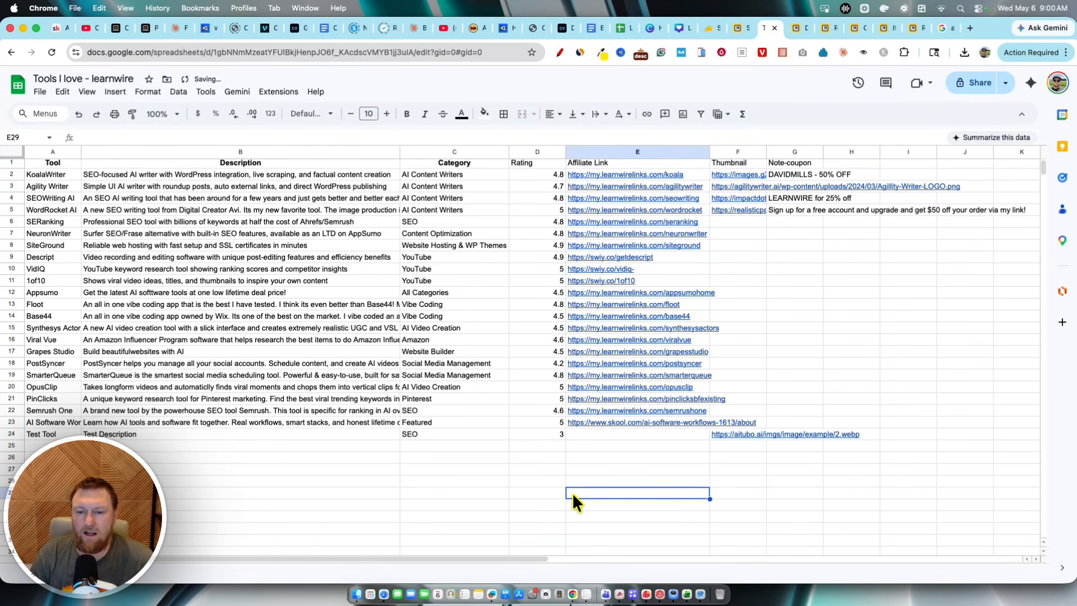
click(851, 306)
Step: Switch to the widget editor, refresh the connected sheet data from the Source settings and close the panel
click(734, 27)
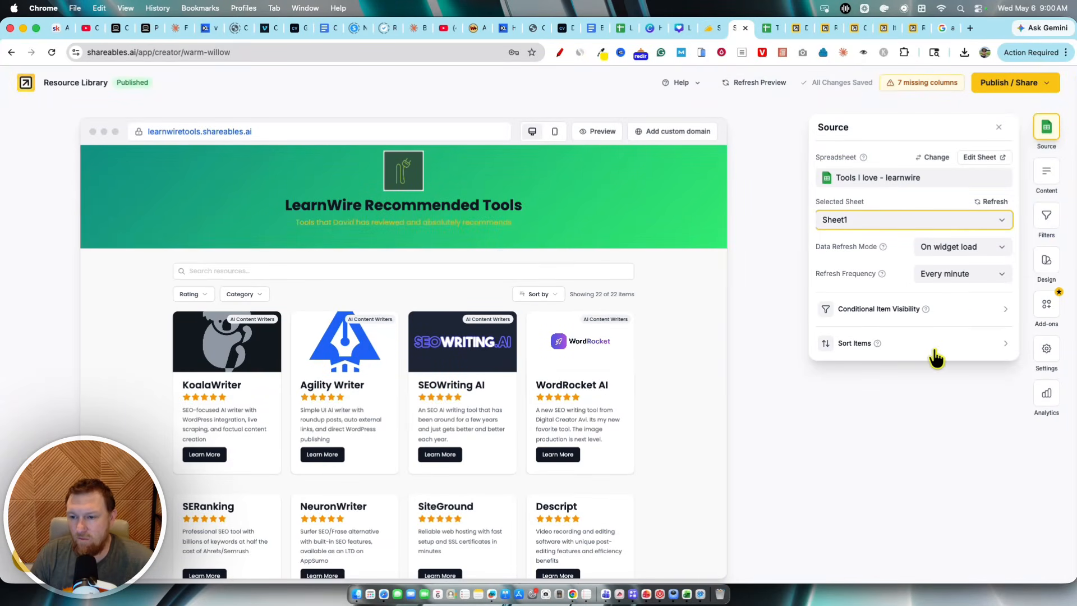
click(996, 203)
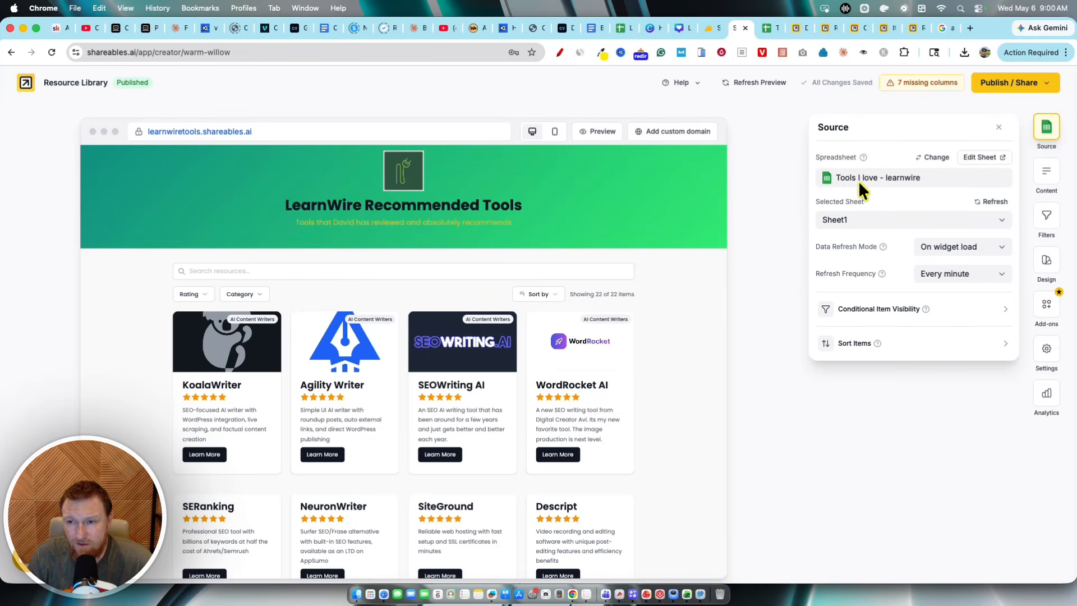
click(999, 128)
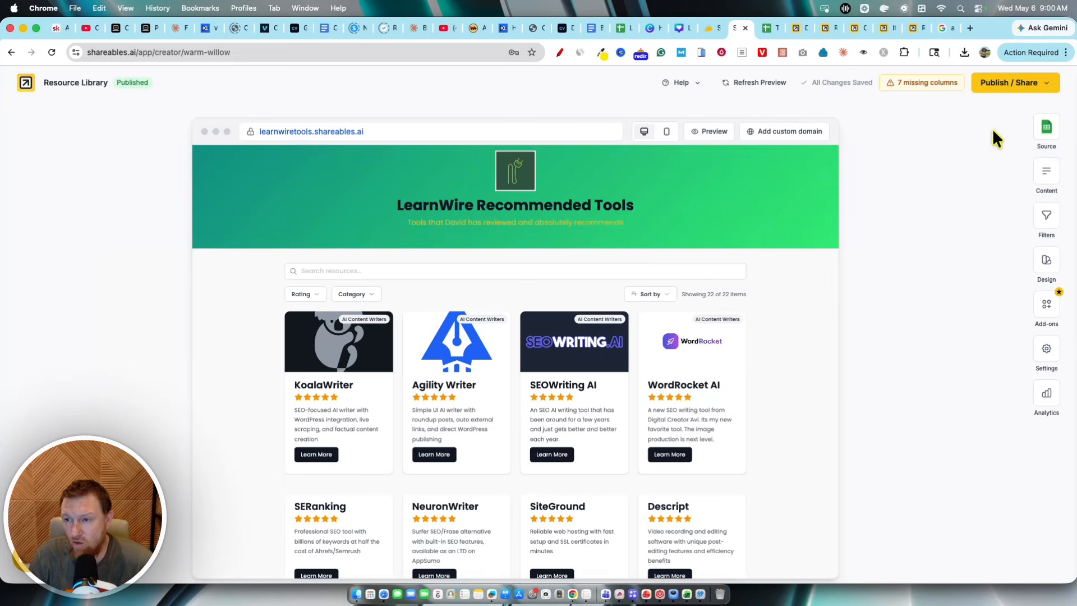
Step: Open the Content settings and review which columns feed the Cover Image and Item Title
click(1046, 176)
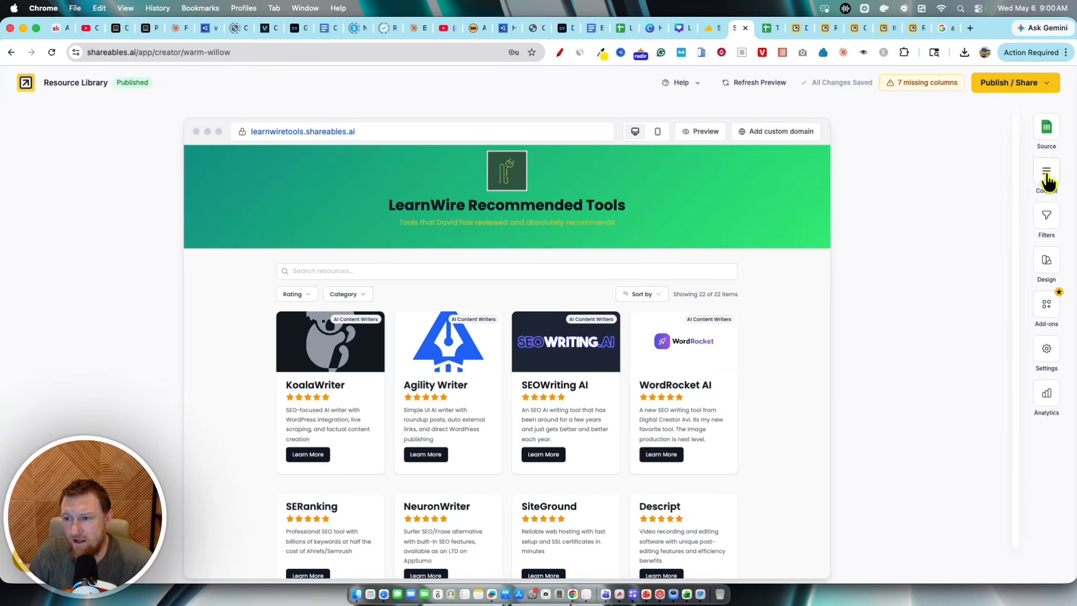
click(1046, 179)
click(909, 240)
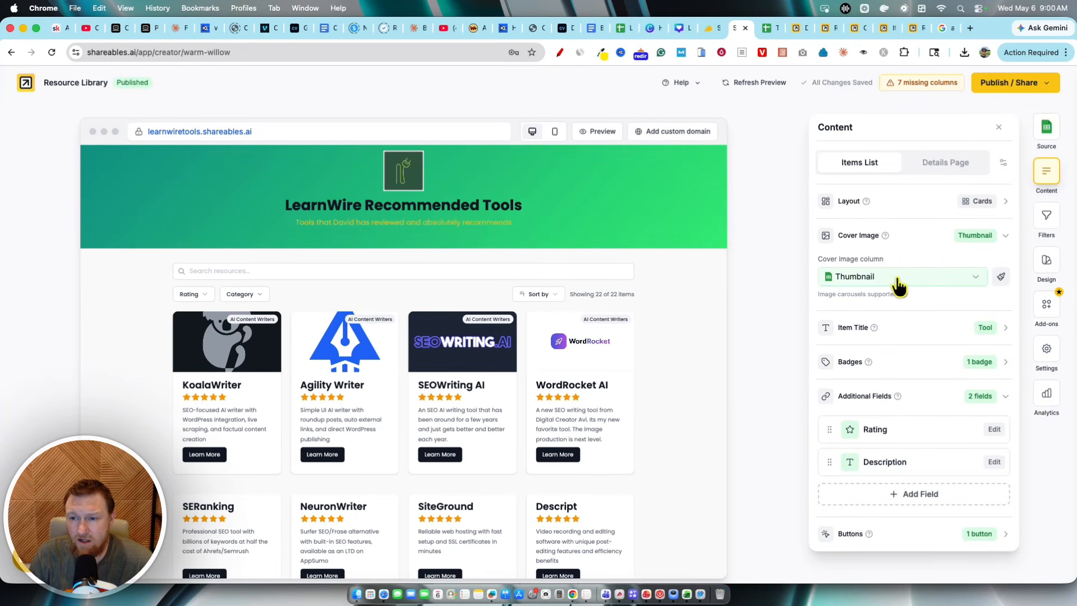
click(951, 280)
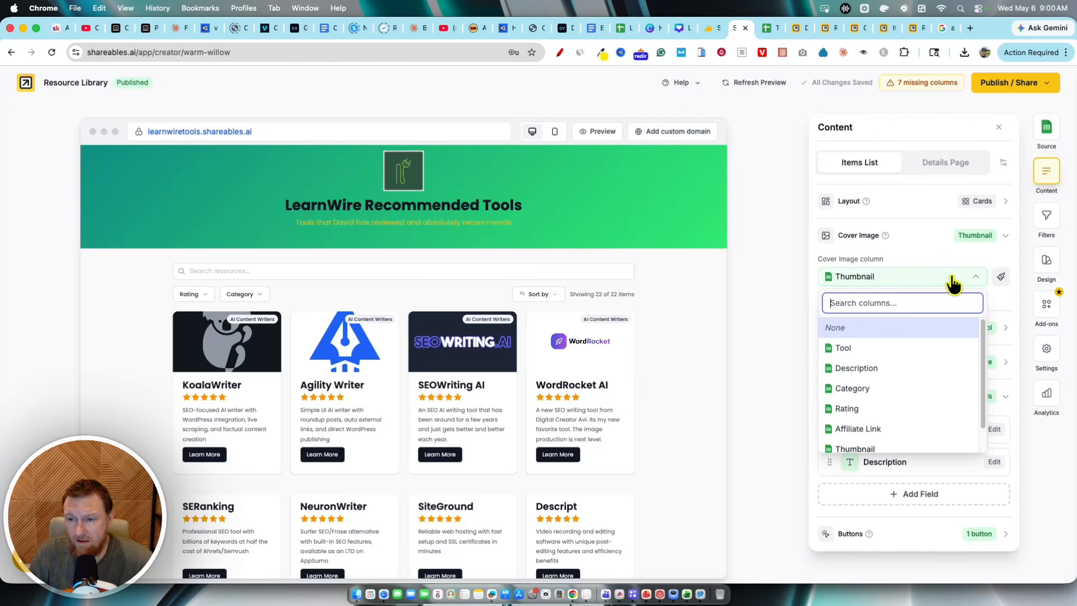
click(898, 246)
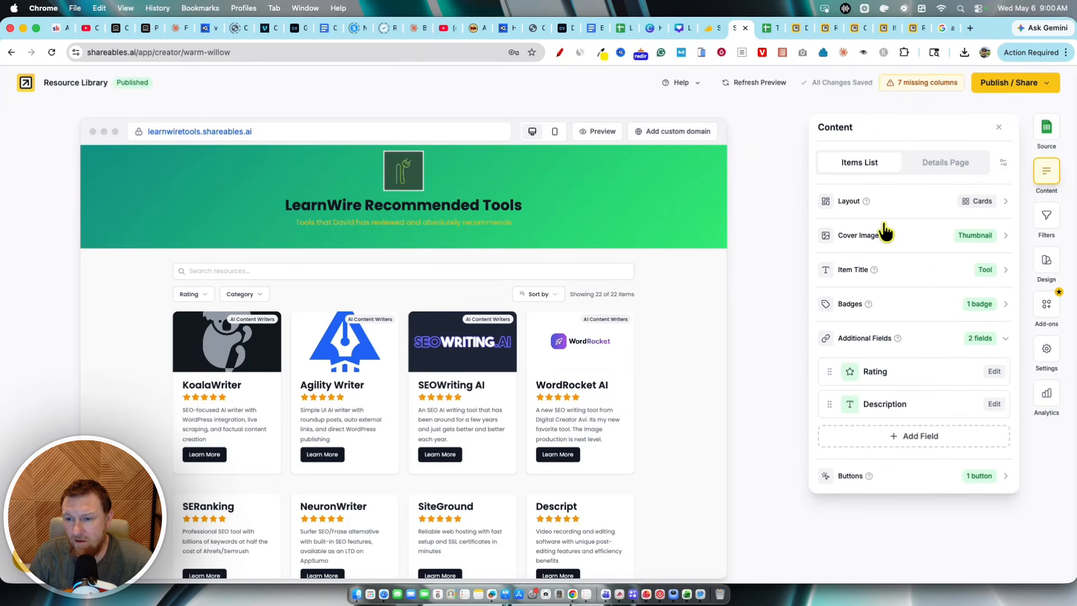
click(925, 275)
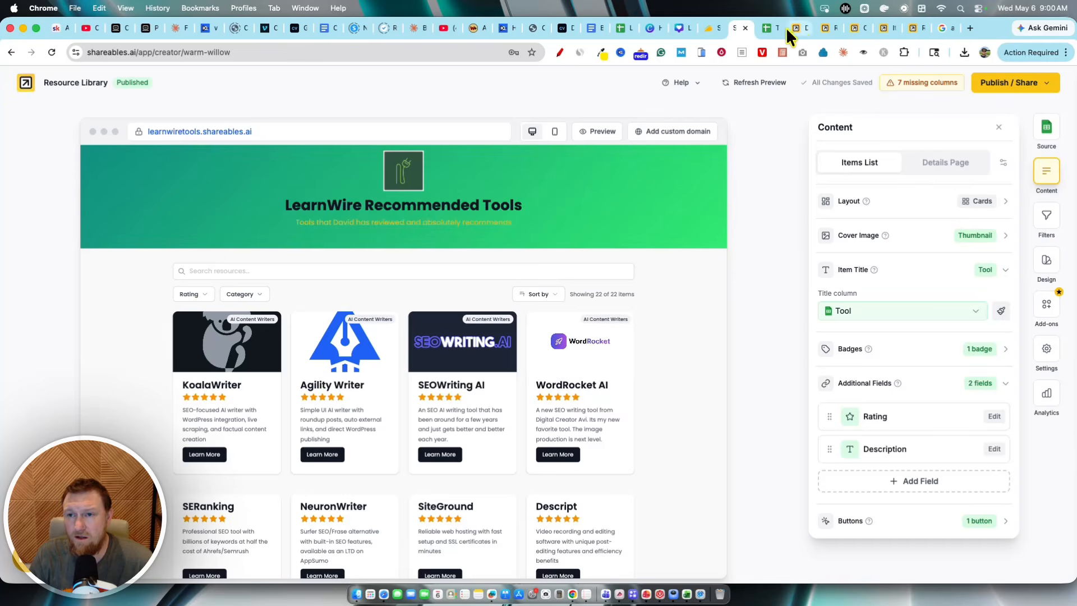
Step: Compare the spreadsheet's header row column names with the widget's content settings
click(770, 28)
drag(56, 163, 866, 132)
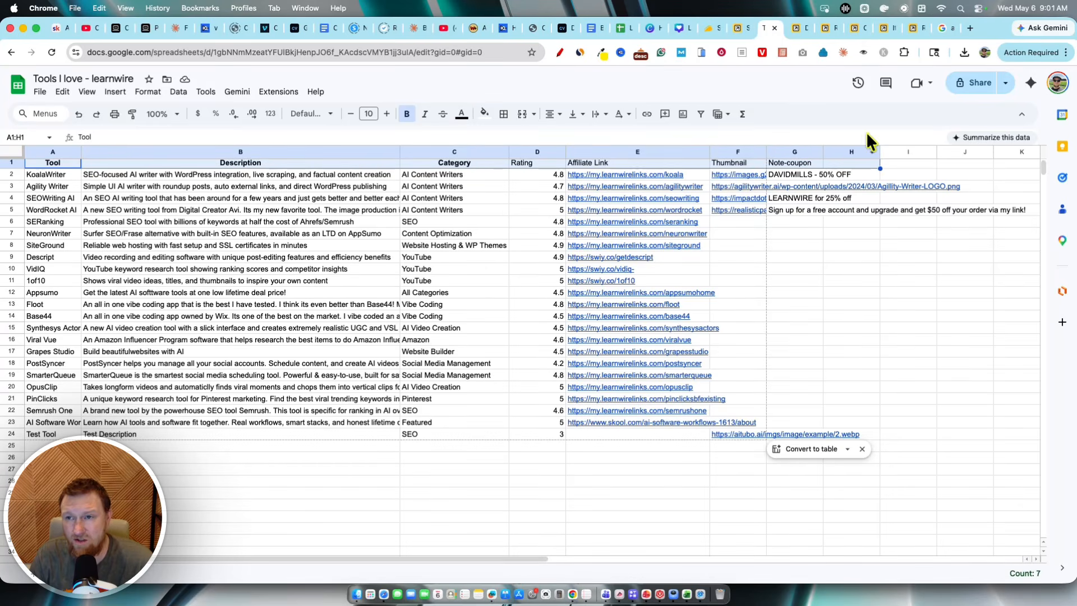
click(739, 28)
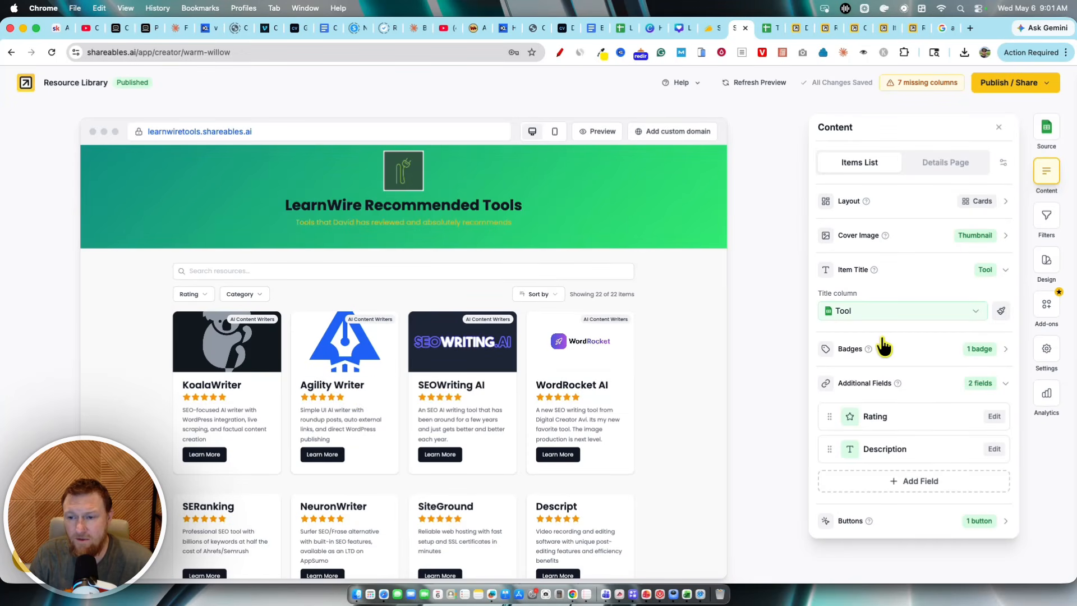
Step: Open the Rating field's settings and its conditional visibility column list, checking against the spreadsheet
click(920, 426)
click(789, 263)
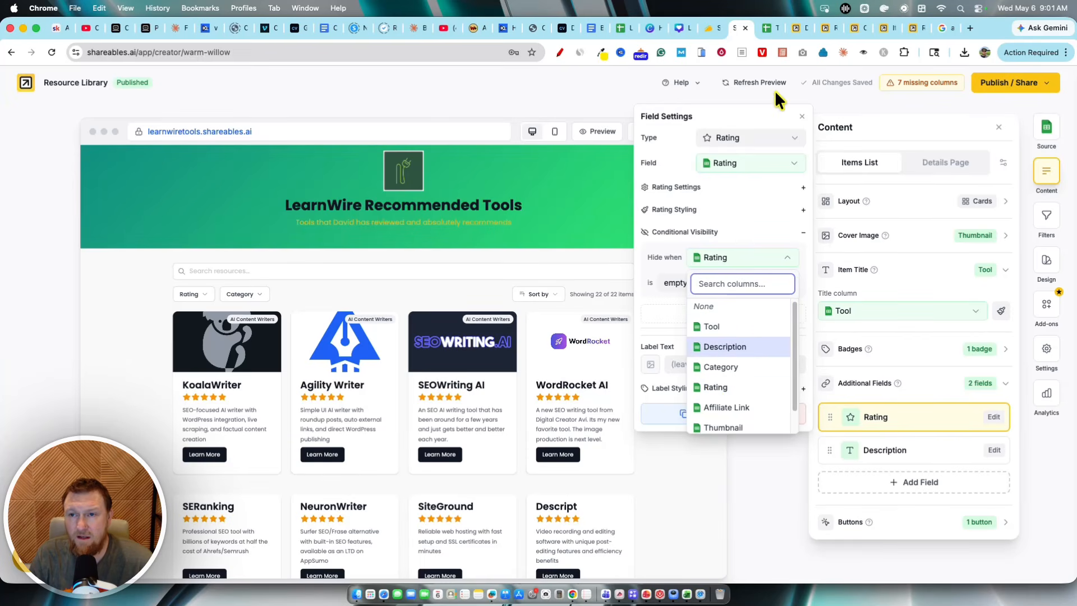
click(767, 28)
drag(523, 169, 527, 434)
click(908, 339)
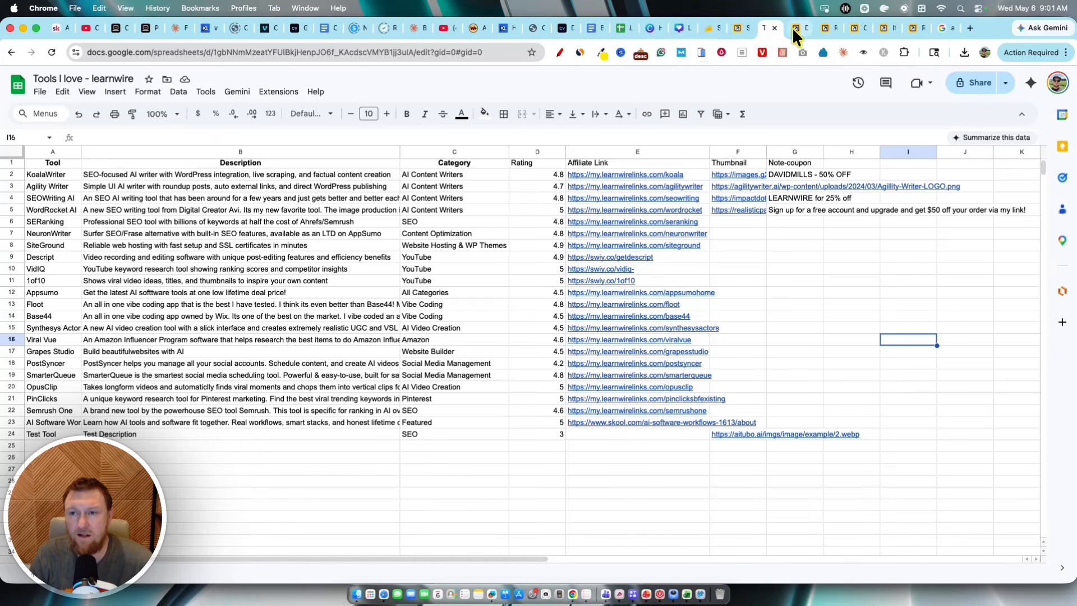
click(734, 28)
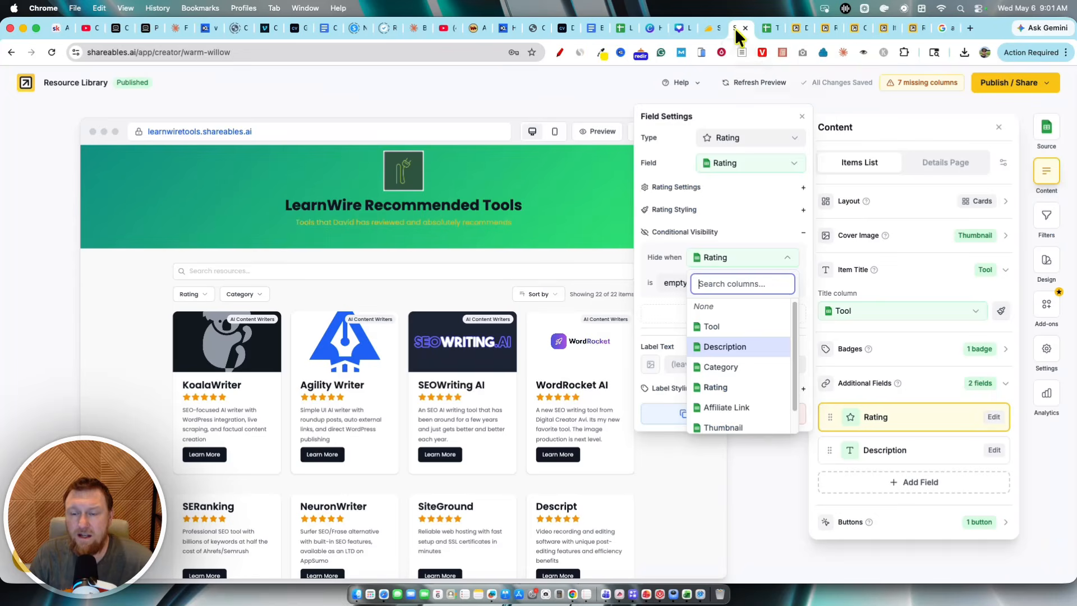
Step: Open the Description field's settings and browse the available field types
click(897, 453)
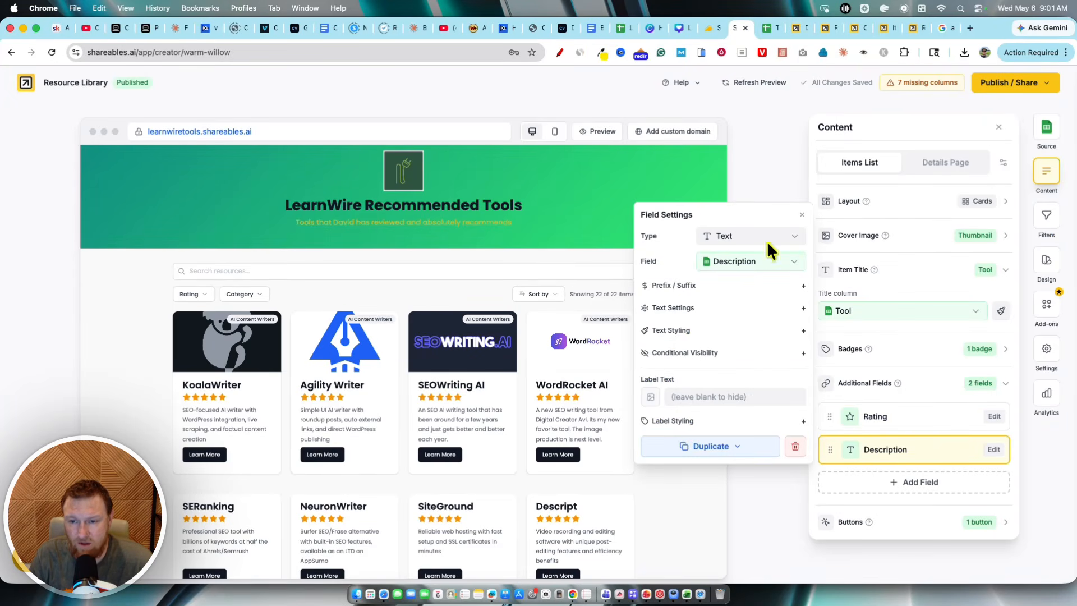
click(792, 240)
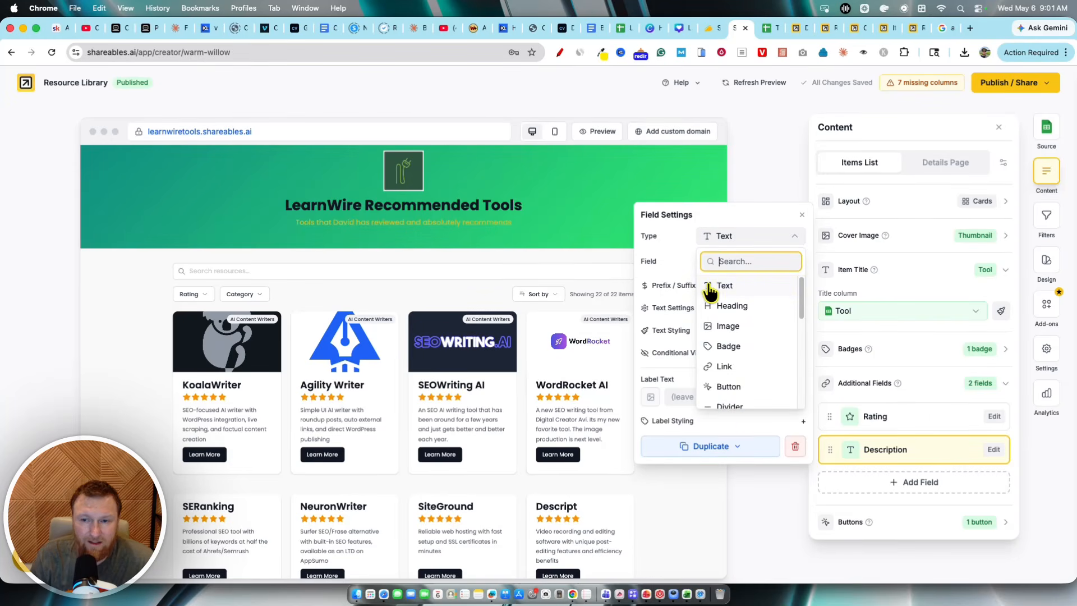
scroll(741, 352, down, 1)
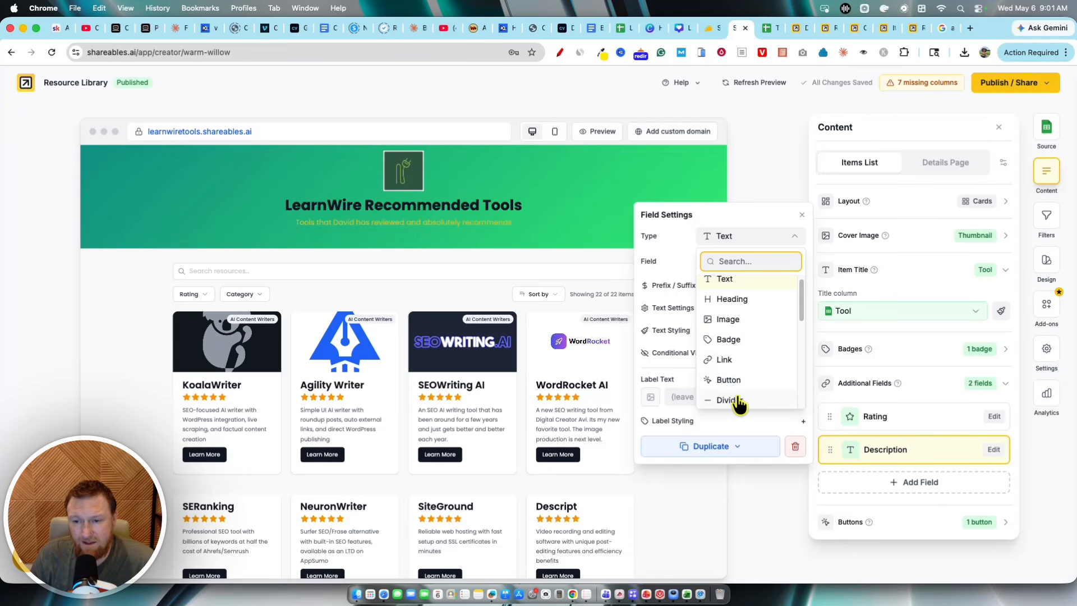
scroll(740, 392, down, 2)
scroll(740, 394, down, 6)
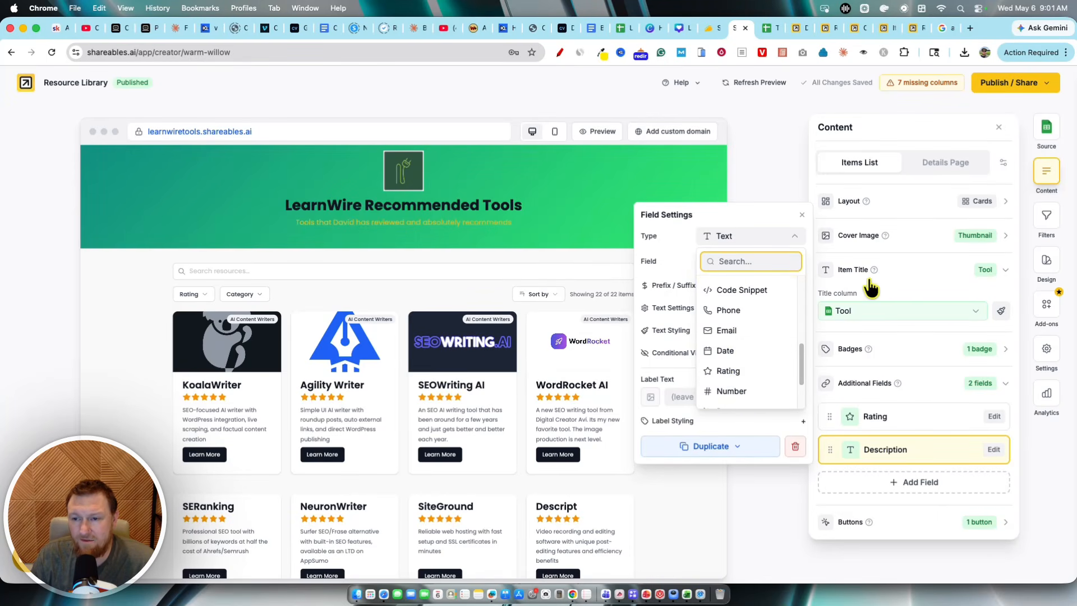
click(902, 212)
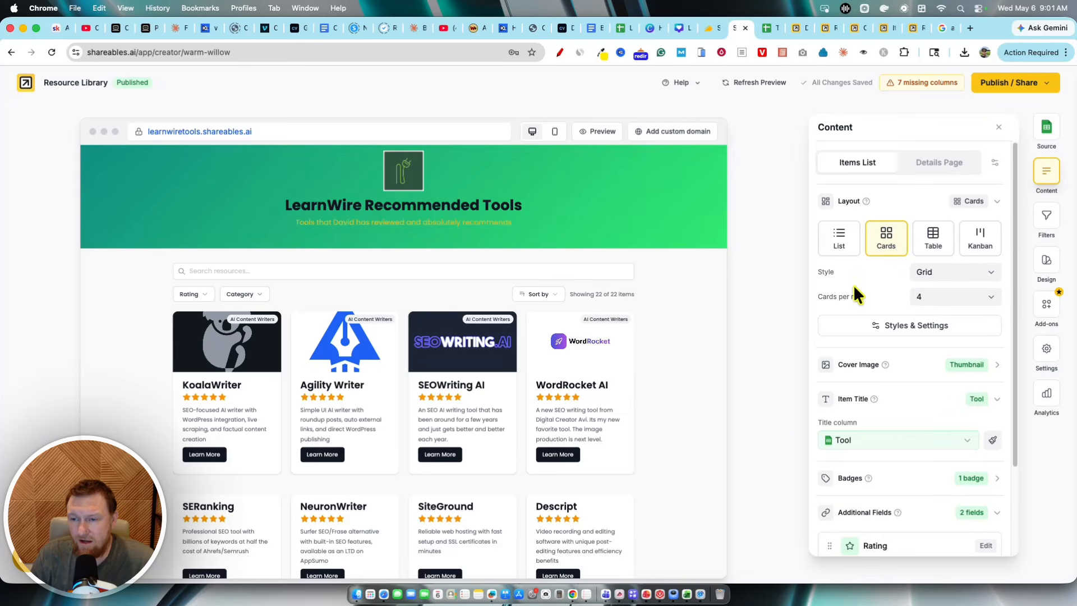
Step: Try the List, Table and Kanban layouts for the items list, then return to Cards
click(840, 238)
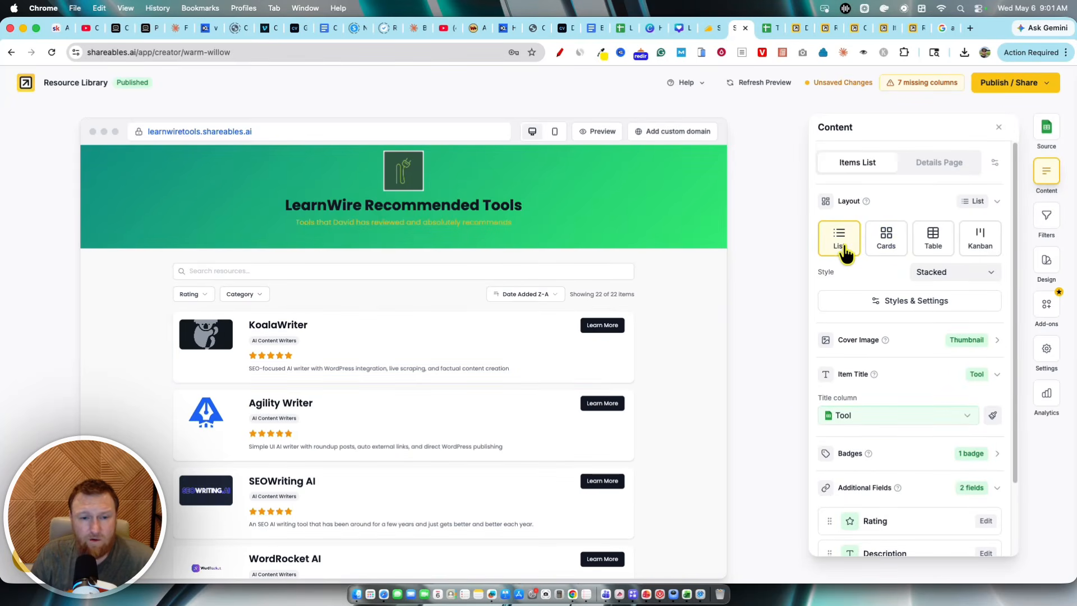
scroll(613, 405, down, 3)
scroll(611, 407, down, 5)
scroll(612, 408, up, 8)
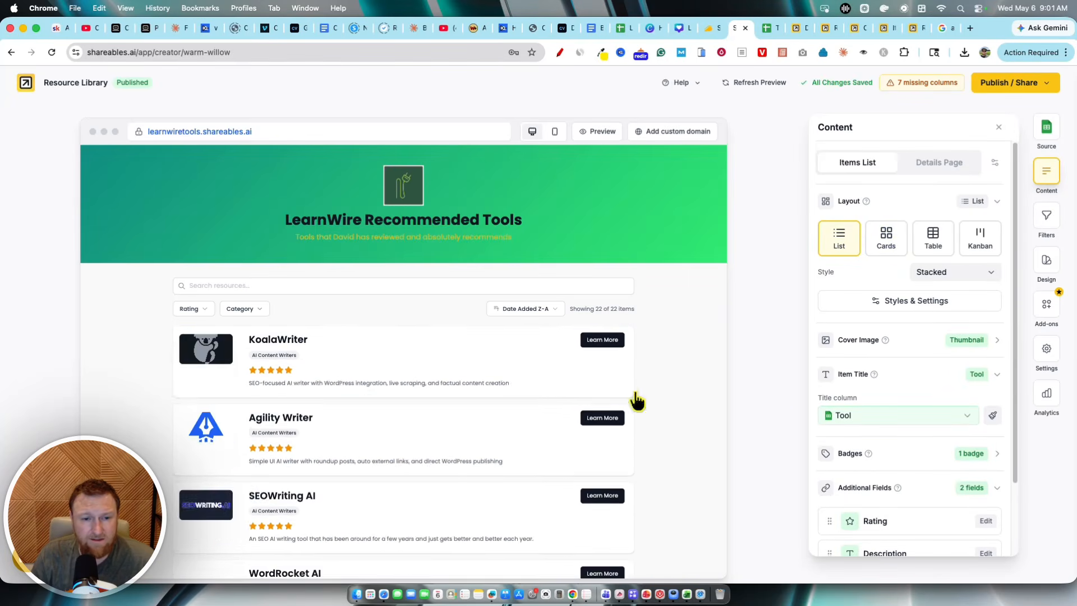
click(928, 242)
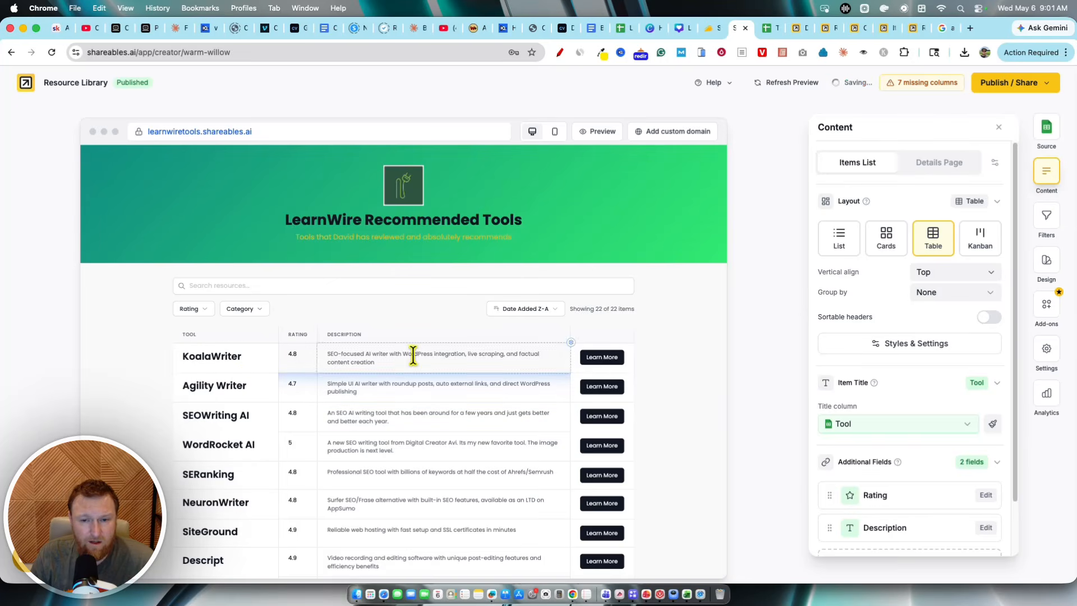
scroll(315, 375, down, 2)
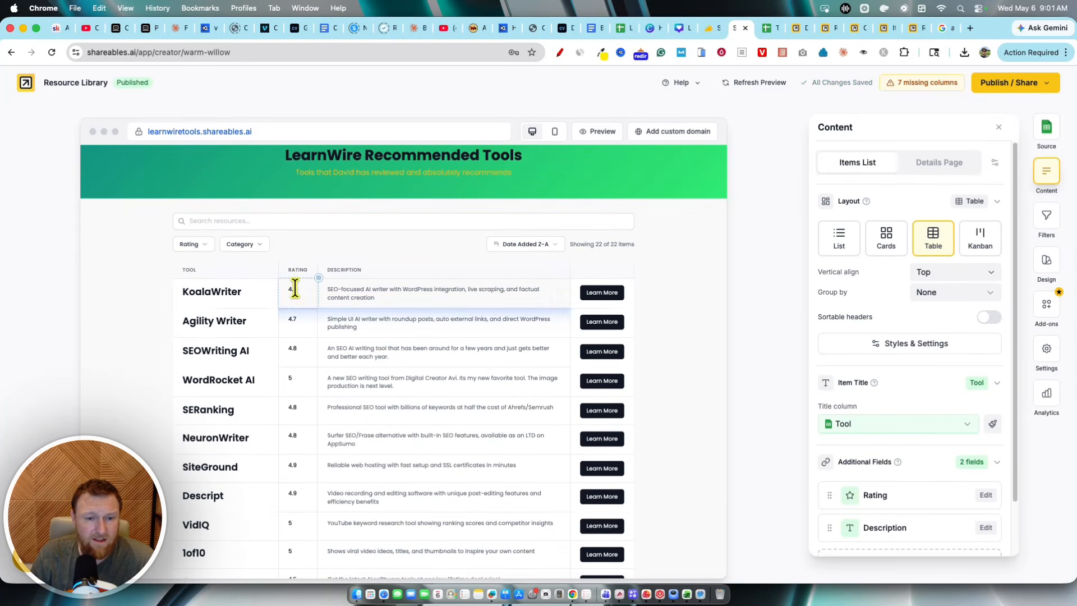
click(978, 240)
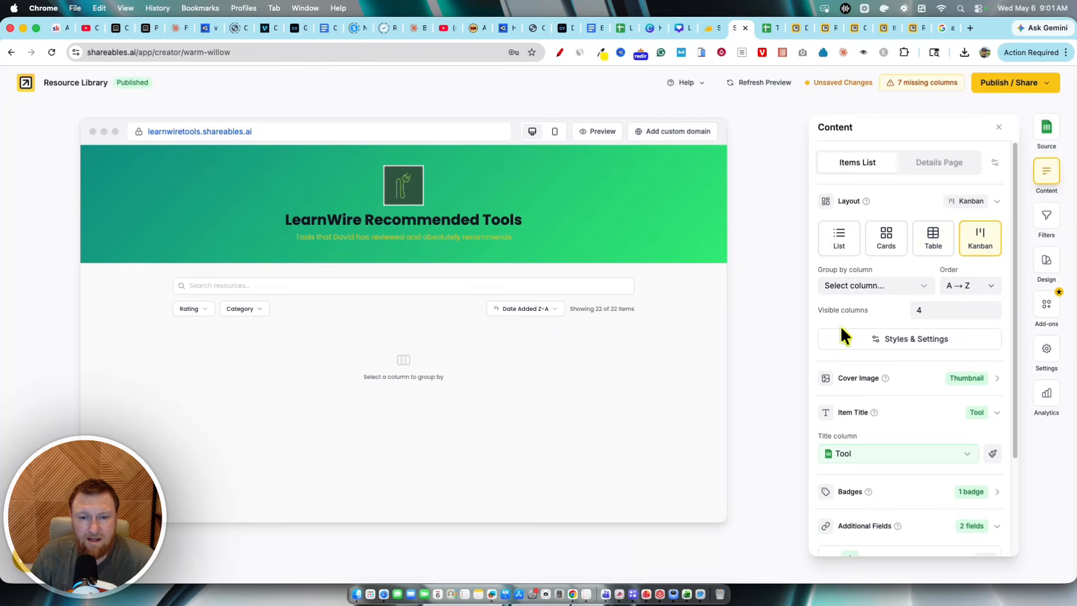
click(882, 240)
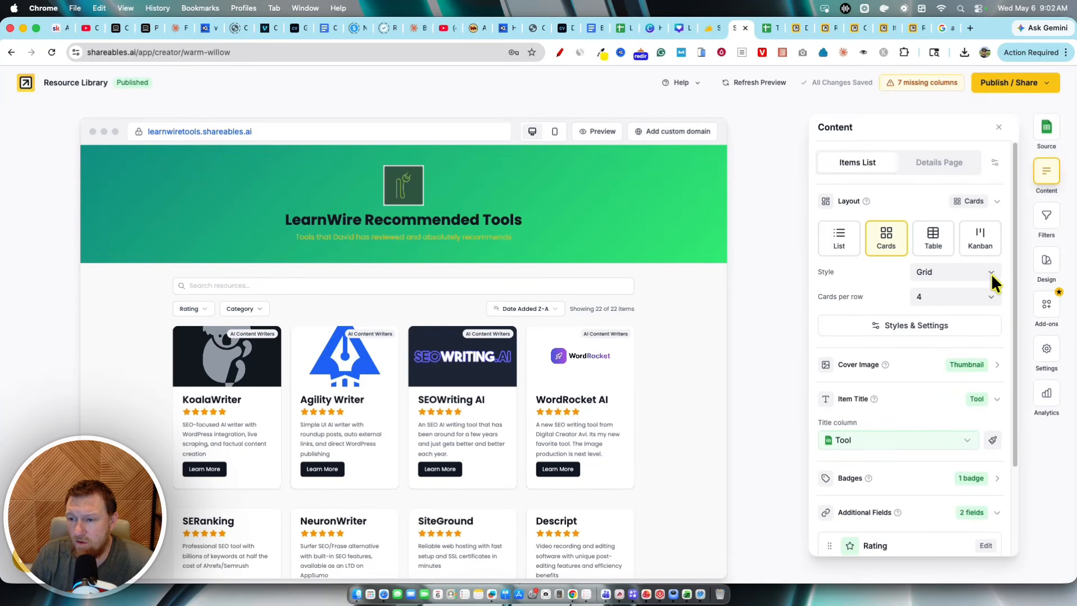
Step: Try 6, 3 and 2 cards per row, then set the grid back to 4 cards per row
click(992, 298)
click(953, 320)
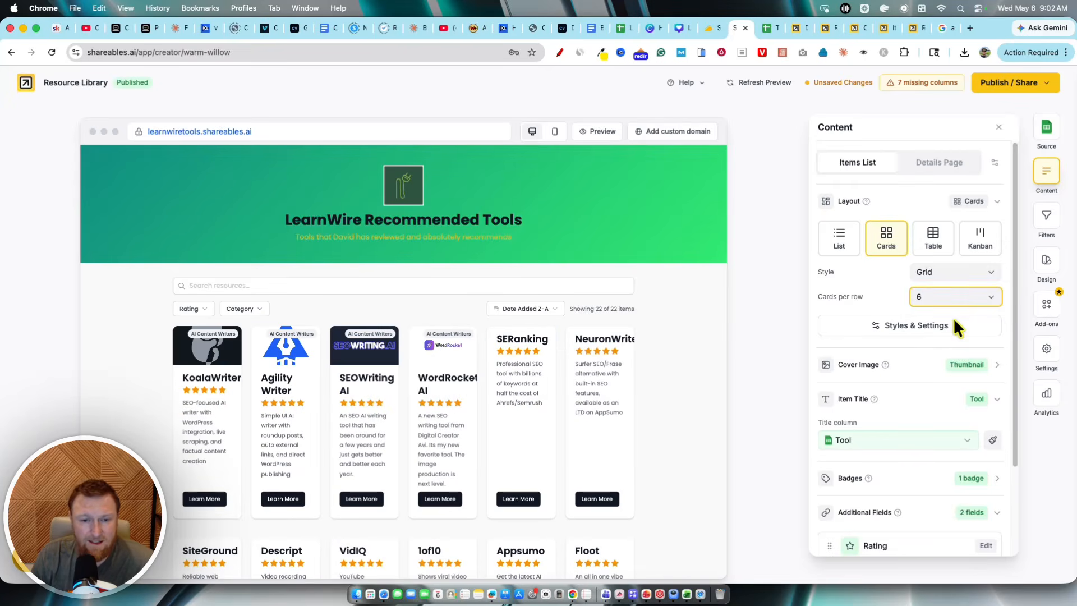
click(973, 291)
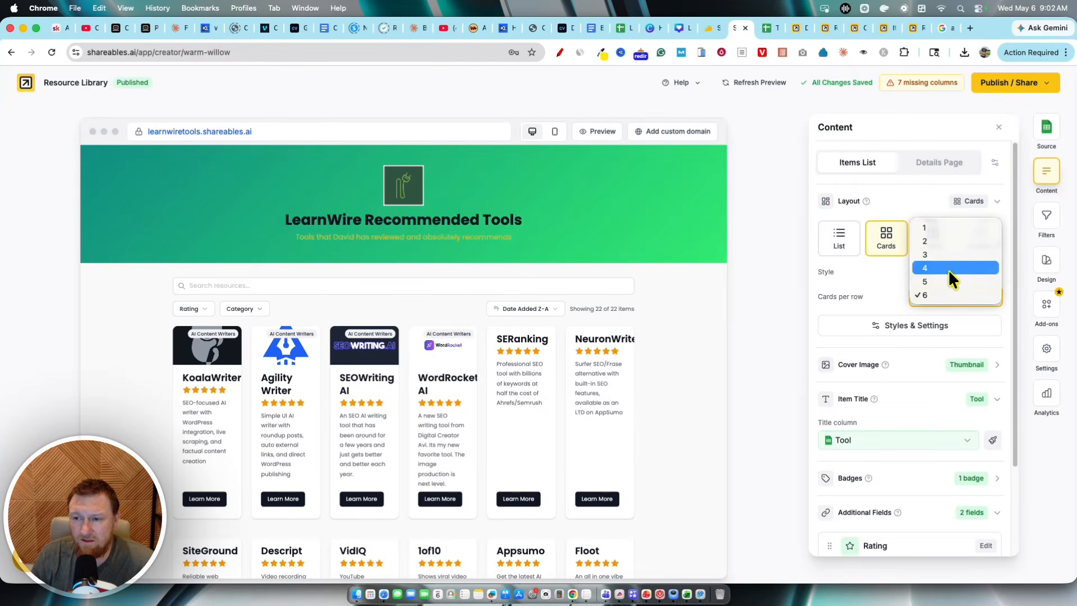
click(945, 256)
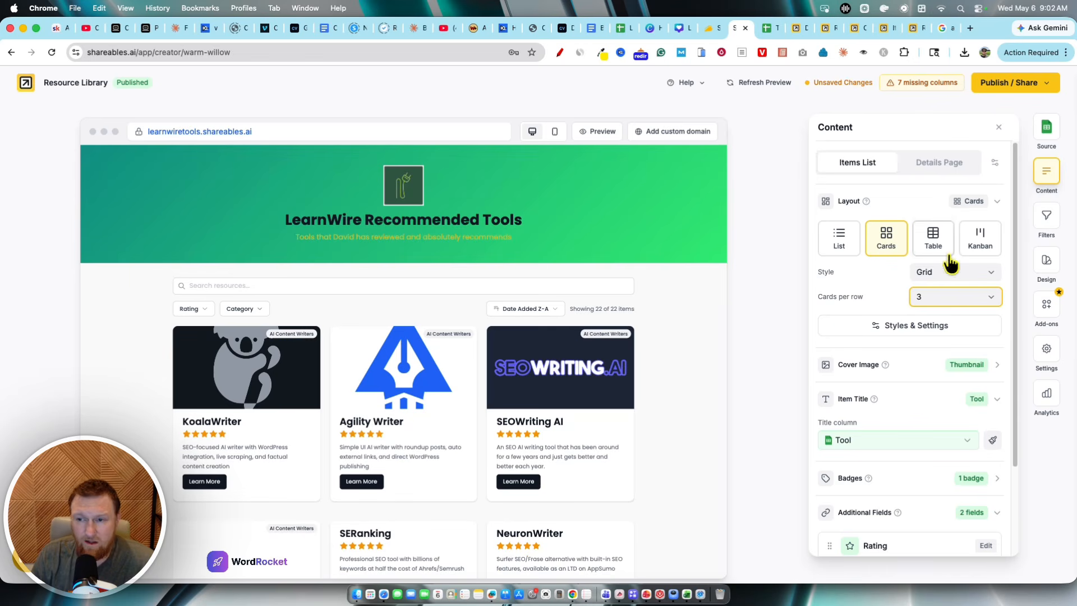
click(985, 297)
click(954, 316)
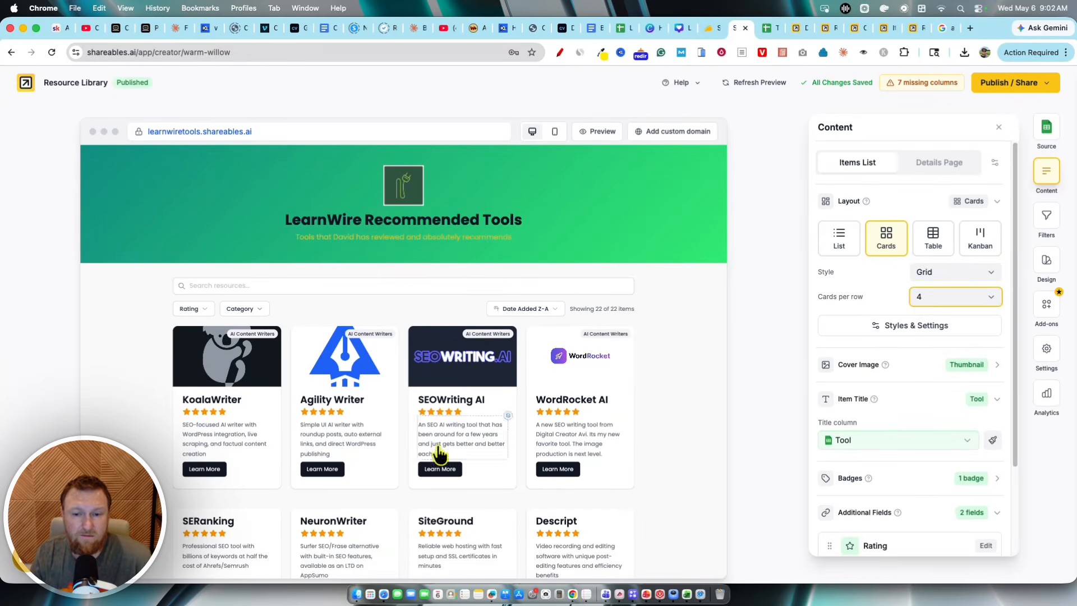
click(954, 297)
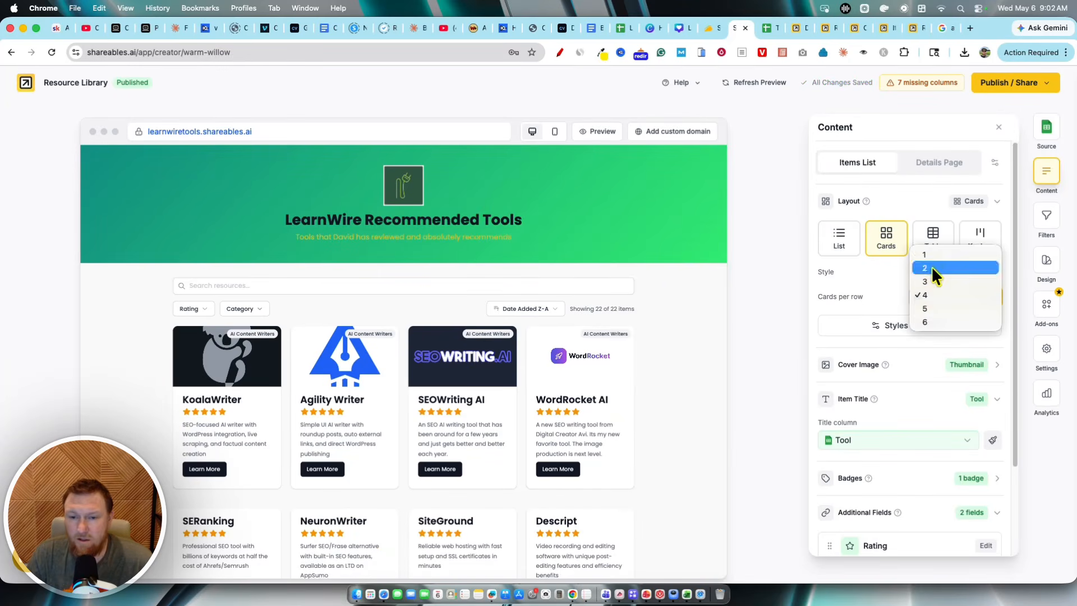
click(931, 266)
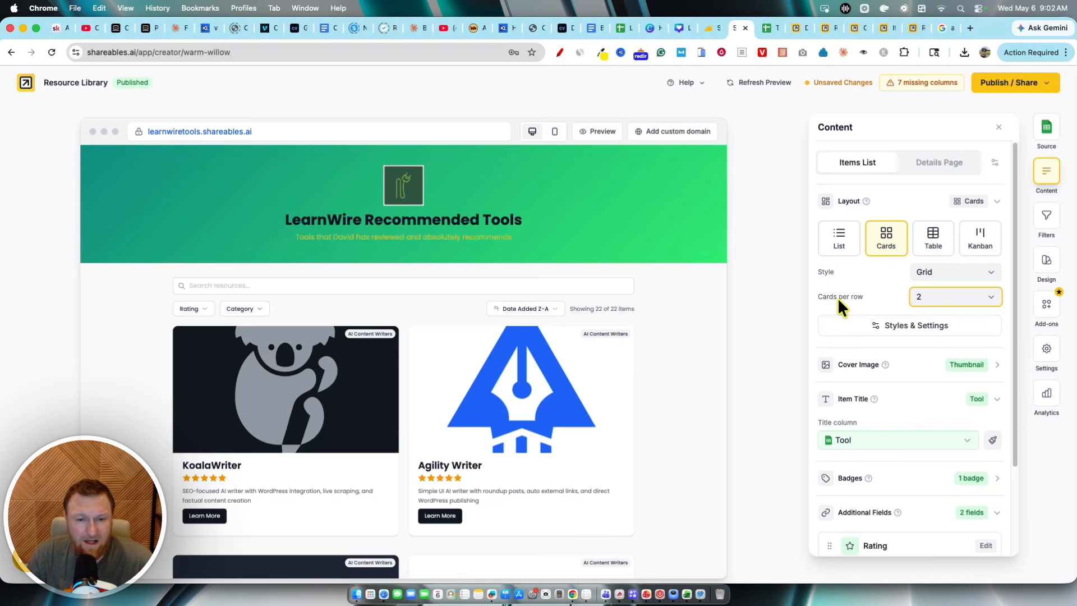
click(959, 297)
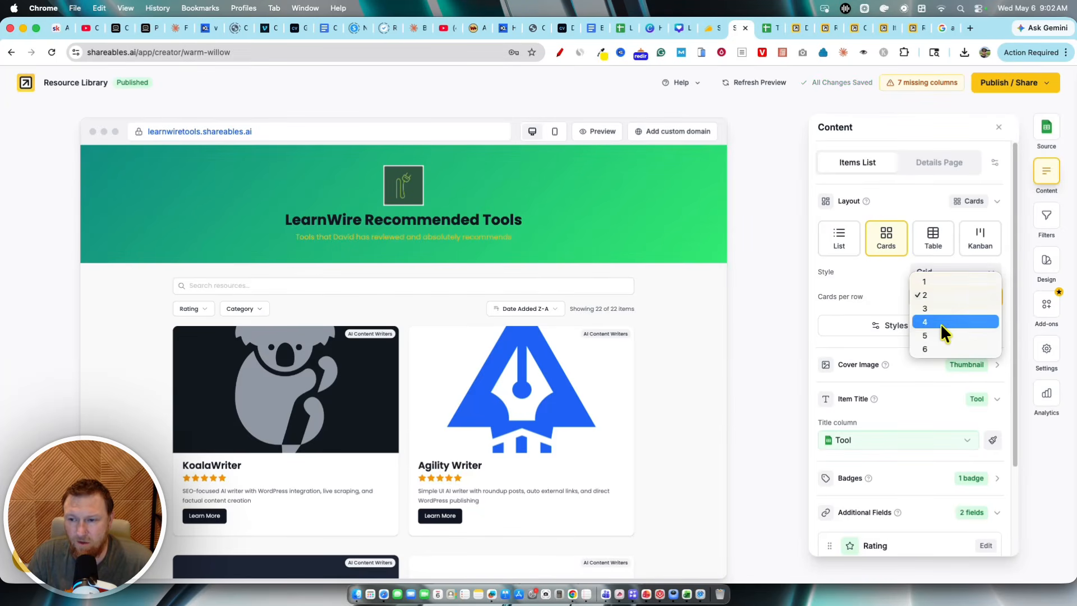
click(940, 322)
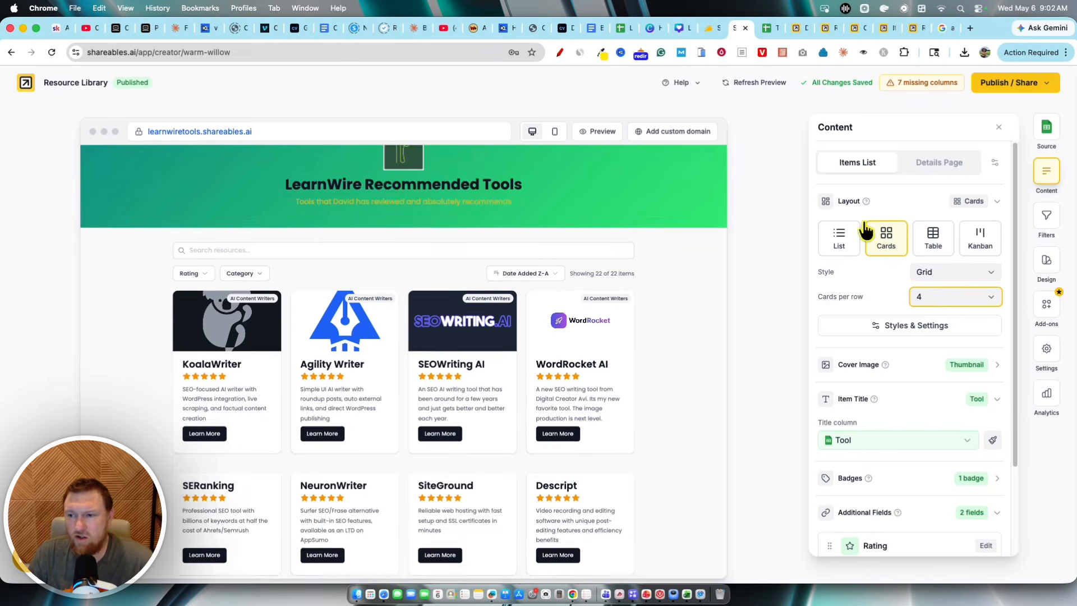
Step: Open the Design panel and view the header title's style options, then close them
click(1045, 261)
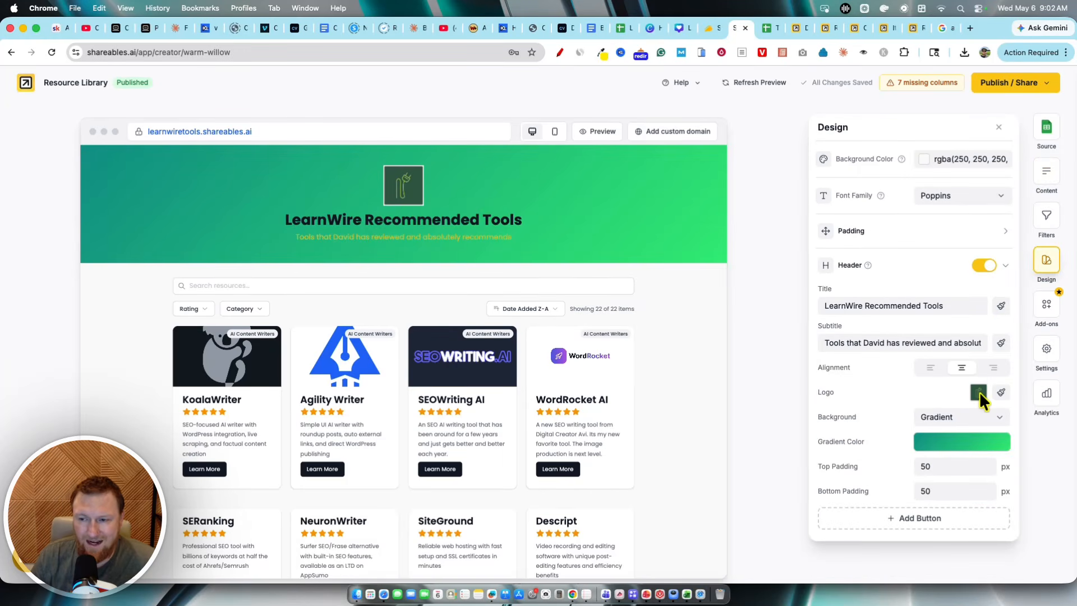
click(1001, 305)
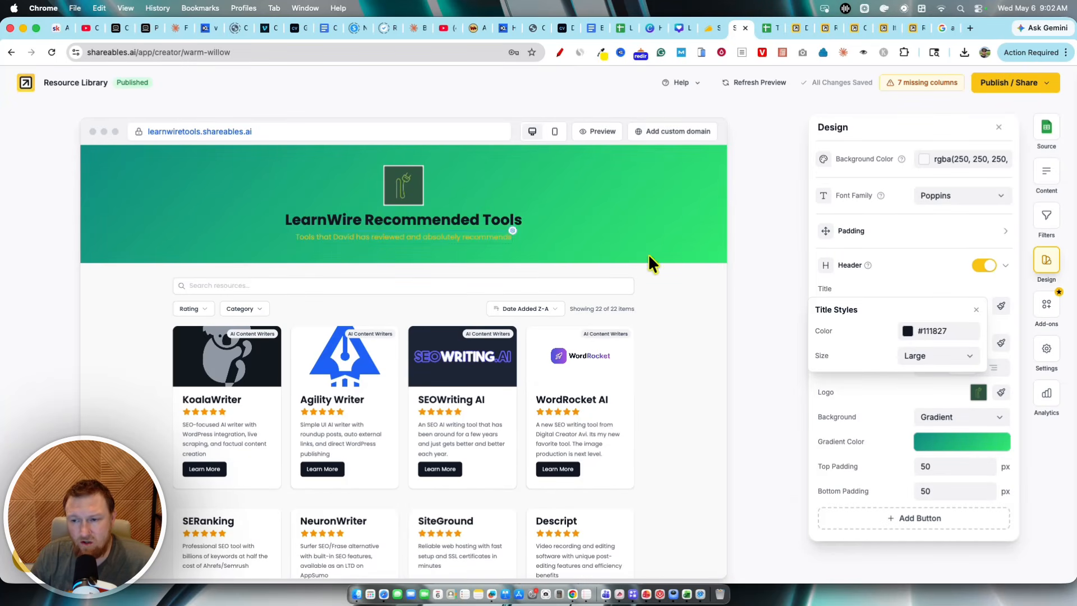
click(976, 312)
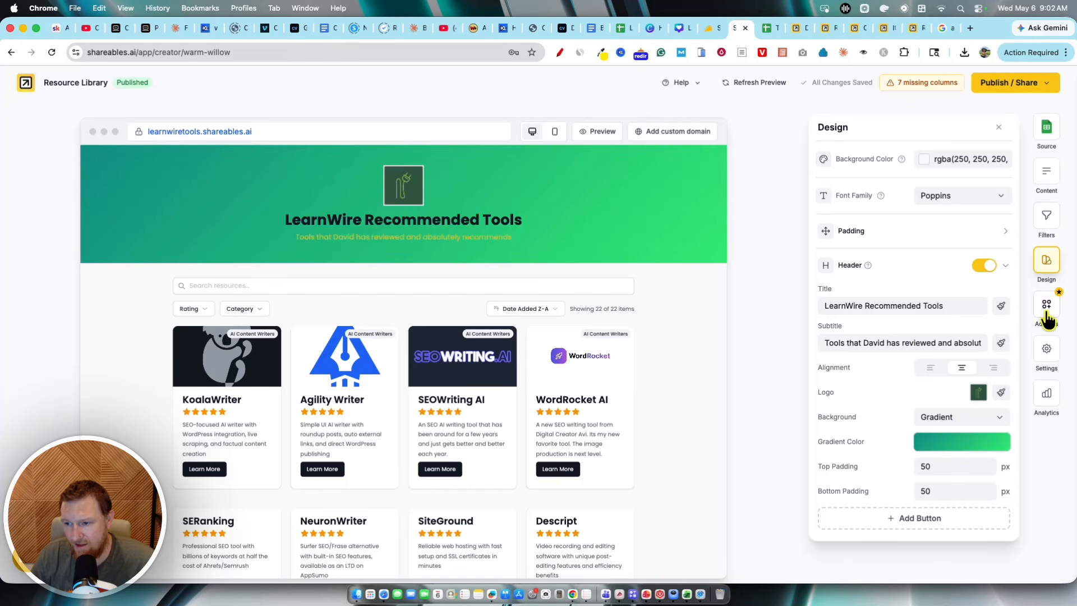
Step: Turn the results counter off and back on in the Filters panel
click(1046, 220)
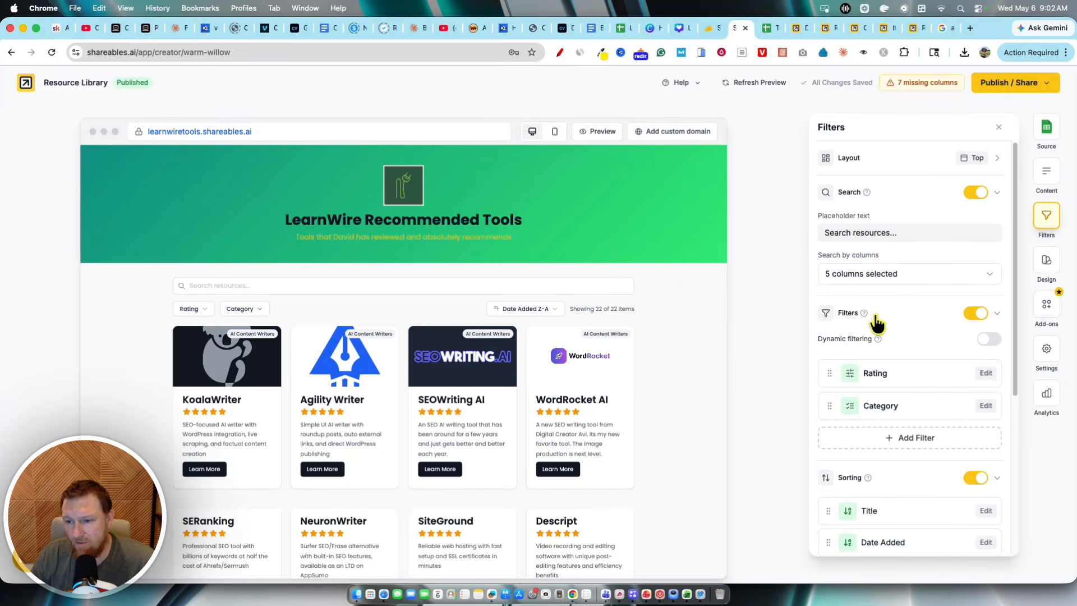
scroll(957, 387, down, 10)
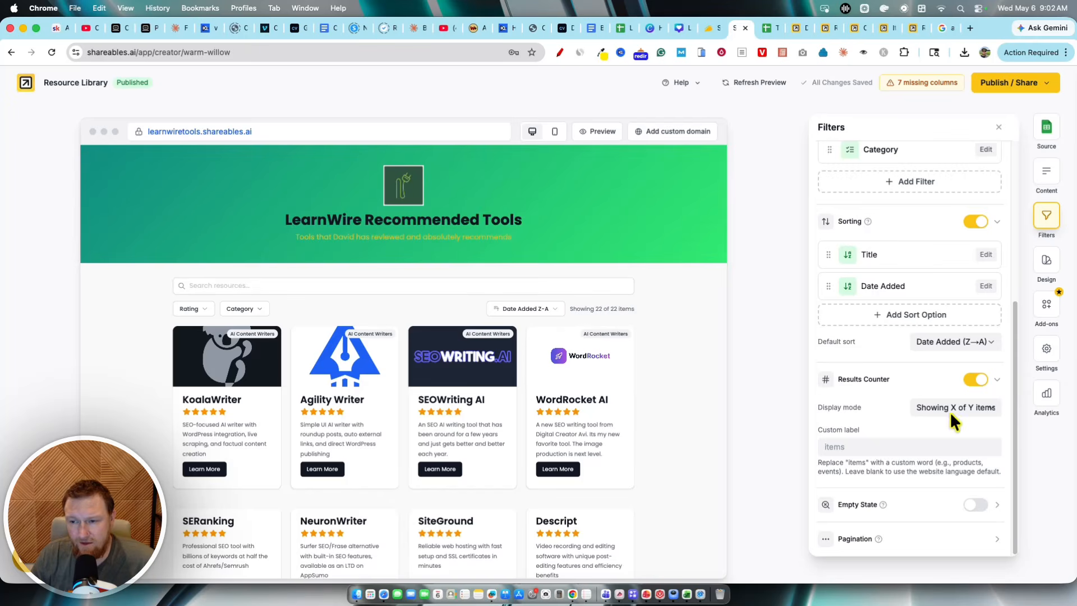
click(976, 379)
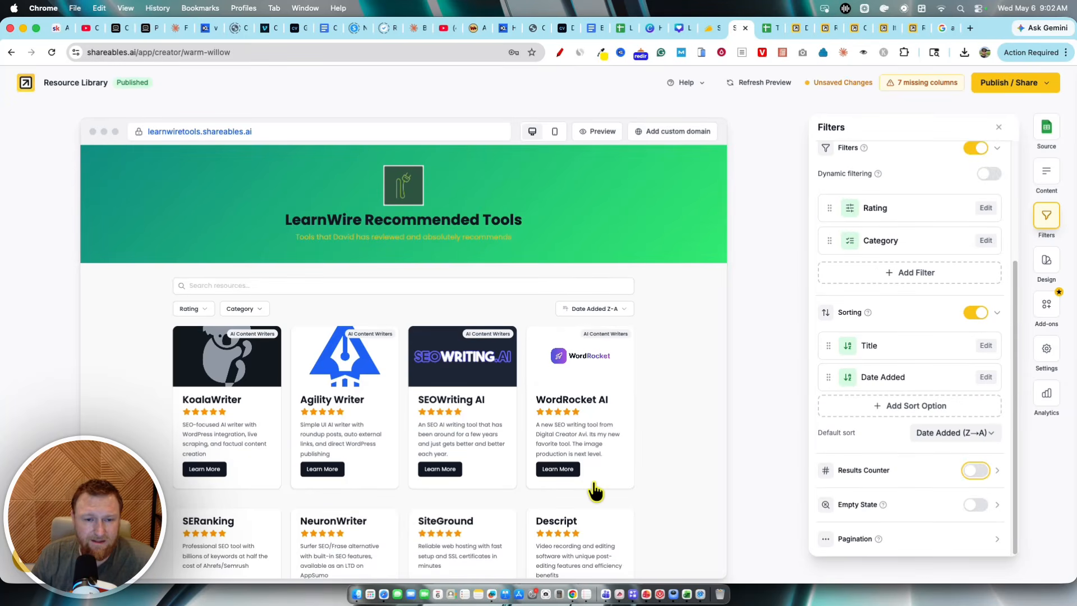
click(979, 472)
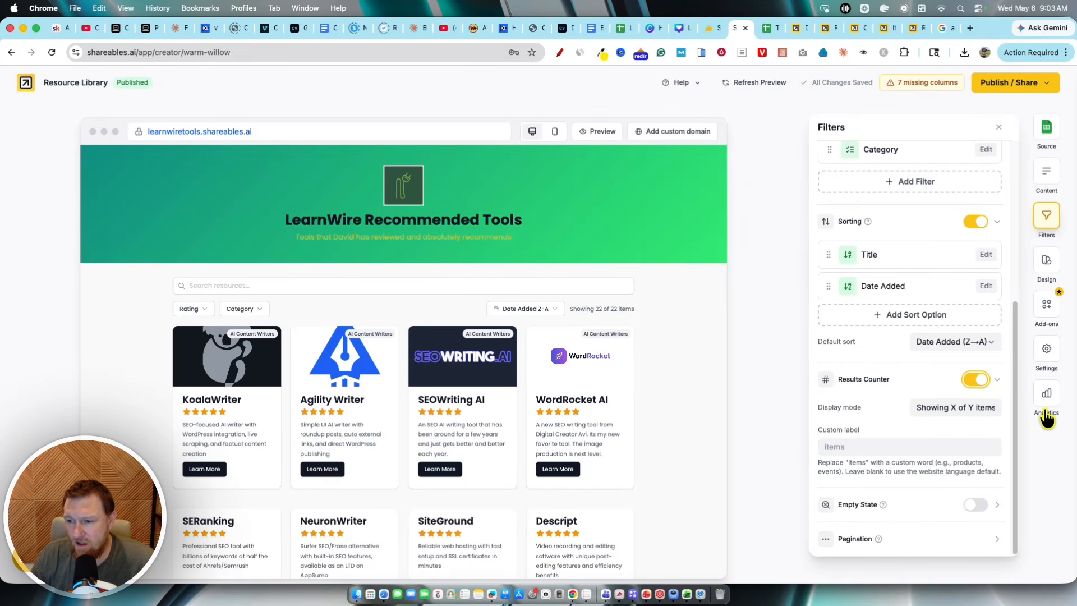
Step: Expand the Pagination settings and review max items, items per page and pagination style options
click(1047, 352)
click(1047, 216)
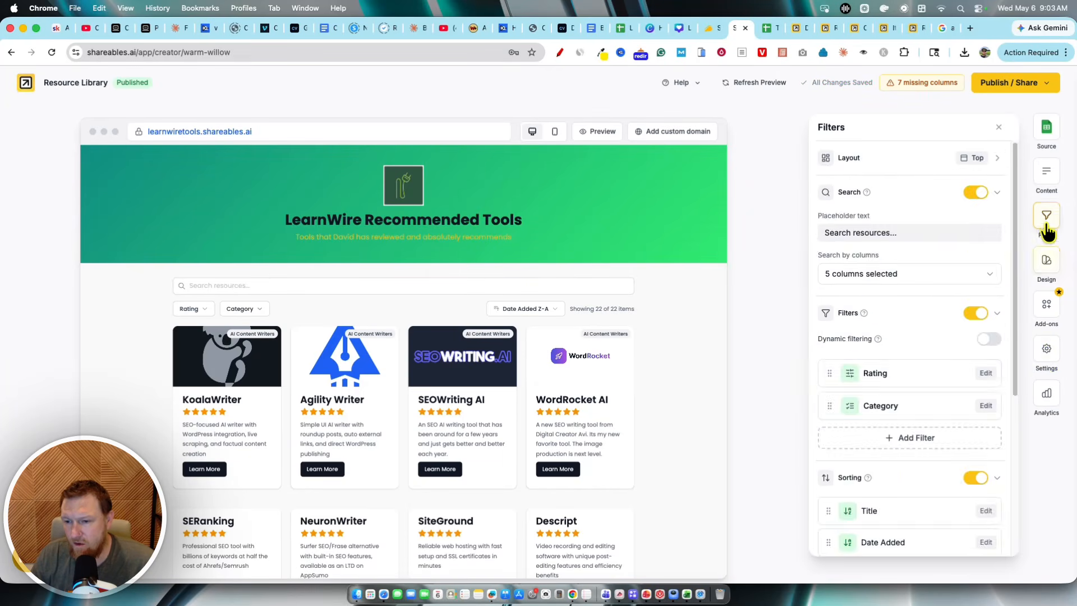
scroll(893, 386, down, 5)
click(933, 543)
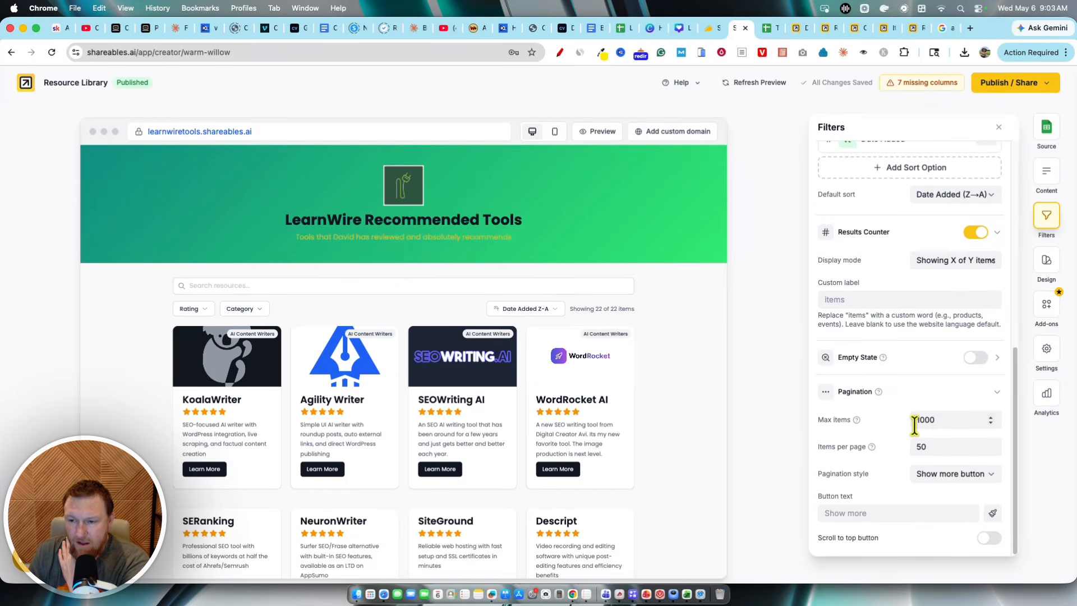
drag(917, 421, 952, 422)
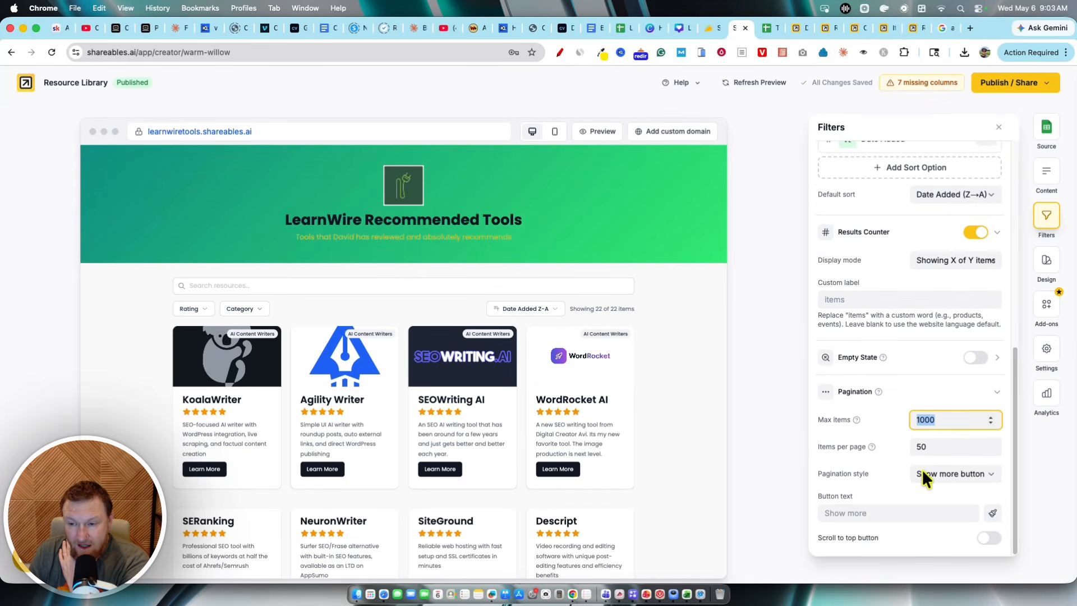
drag(944, 453, 905, 452)
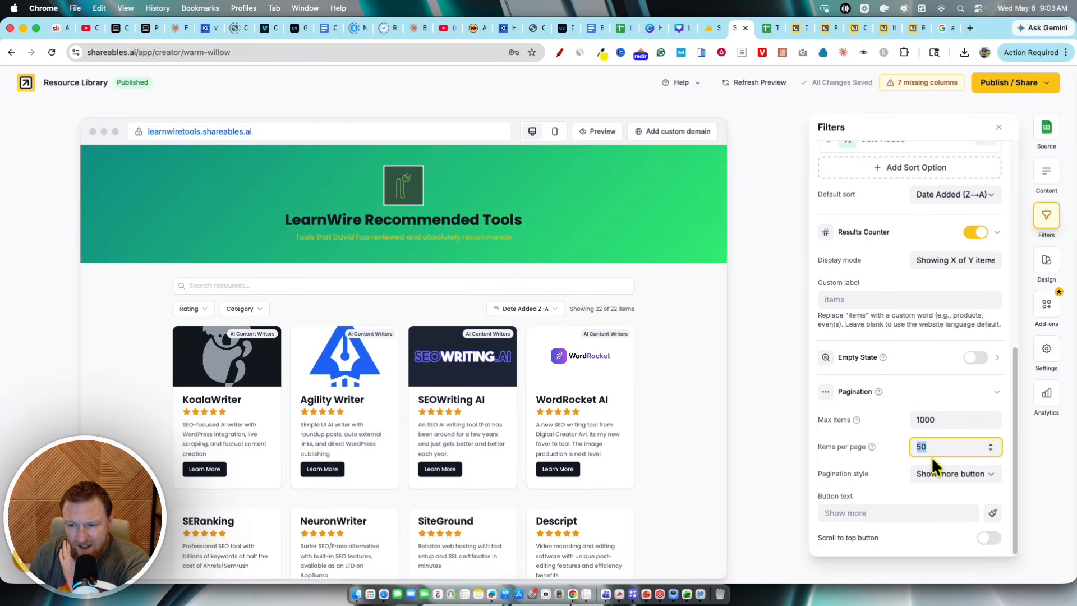
click(977, 474)
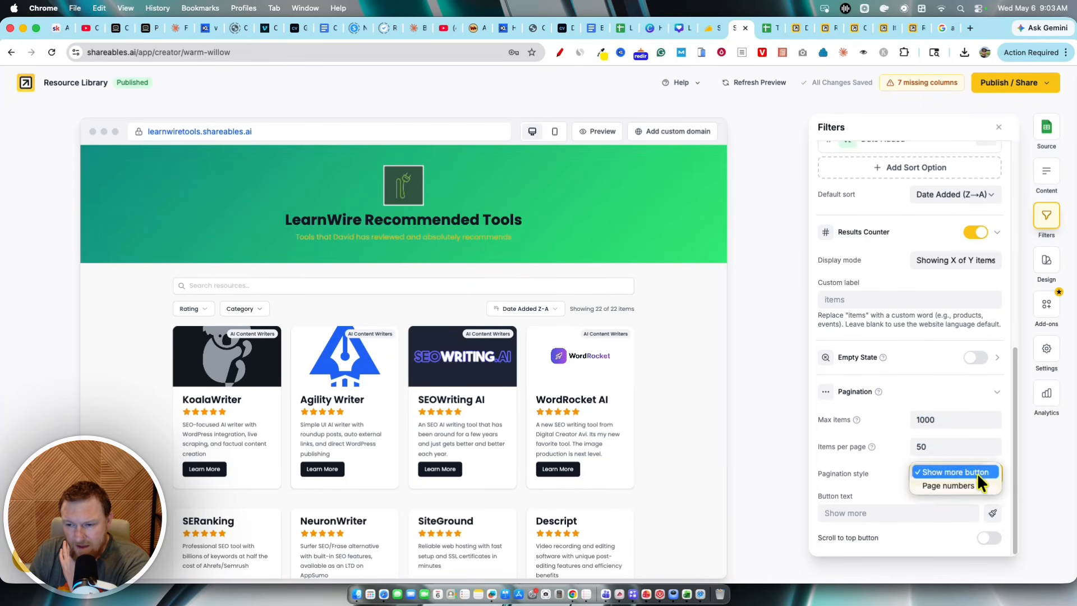
click(779, 465)
Step: Scroll through the preview's full list of items and back up the Filters panel
scroll(460, 527, down, 20)
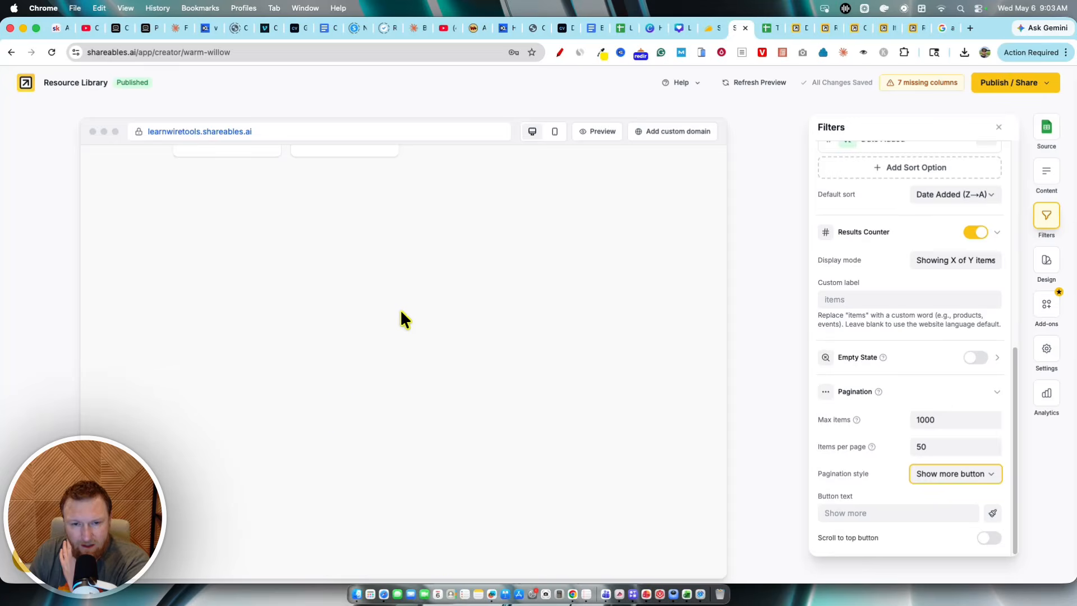
scroll(399, 309, up, 5)
scroll(422, 402, down, 5)
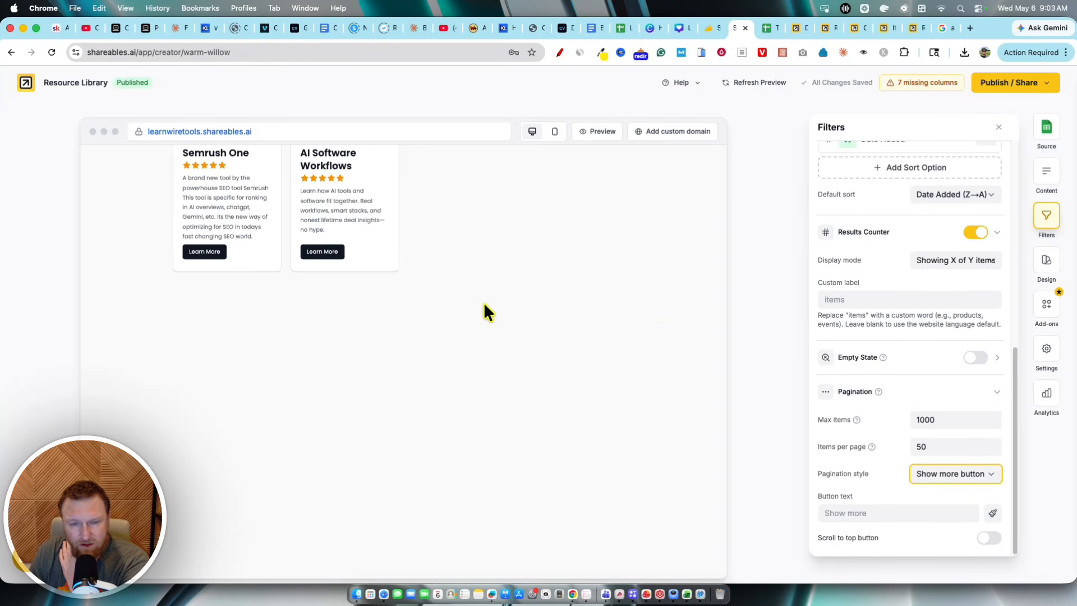
scroll(484, 301, up, 6)
scroll(908, 421, up, 4)
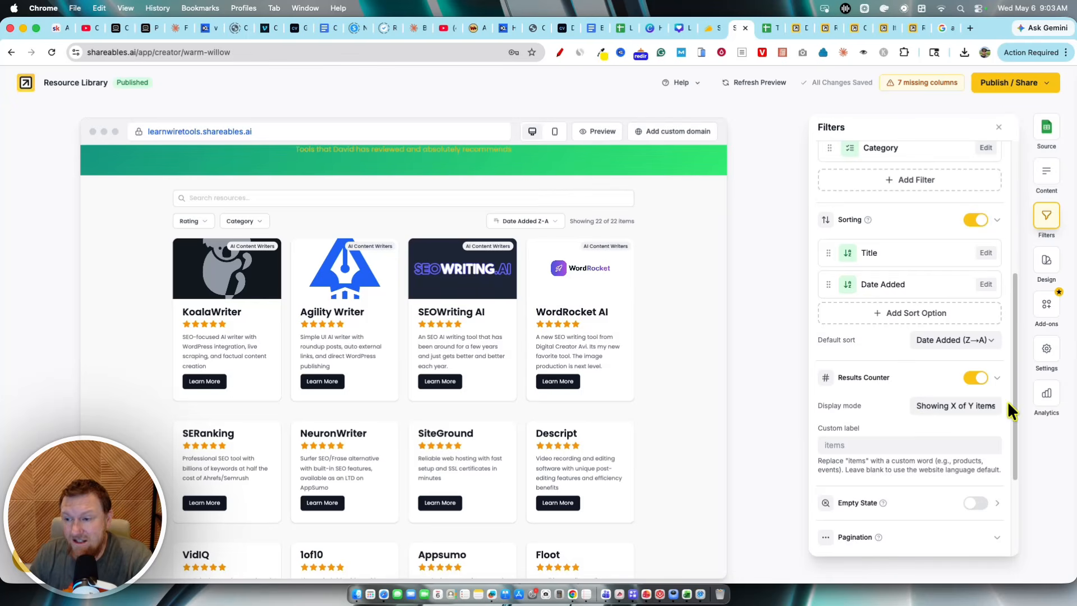
scroll(998, 381, up, 4)
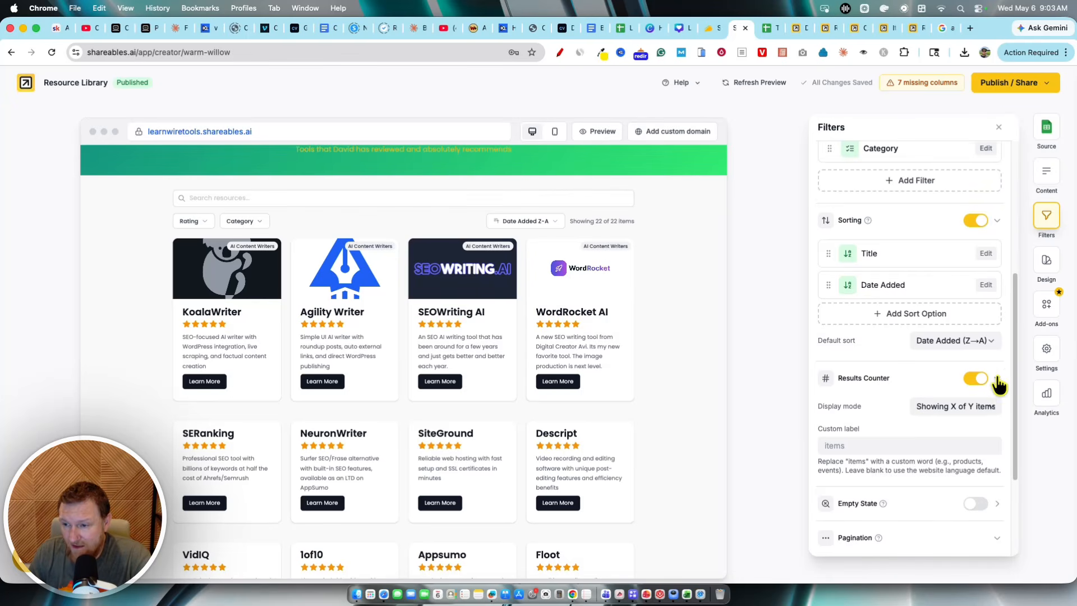
Step: Browse the Add-ons and Settings panels and the Analytics dashboard, then close the dashboard
click(1047, 348)
click(1046, 303)
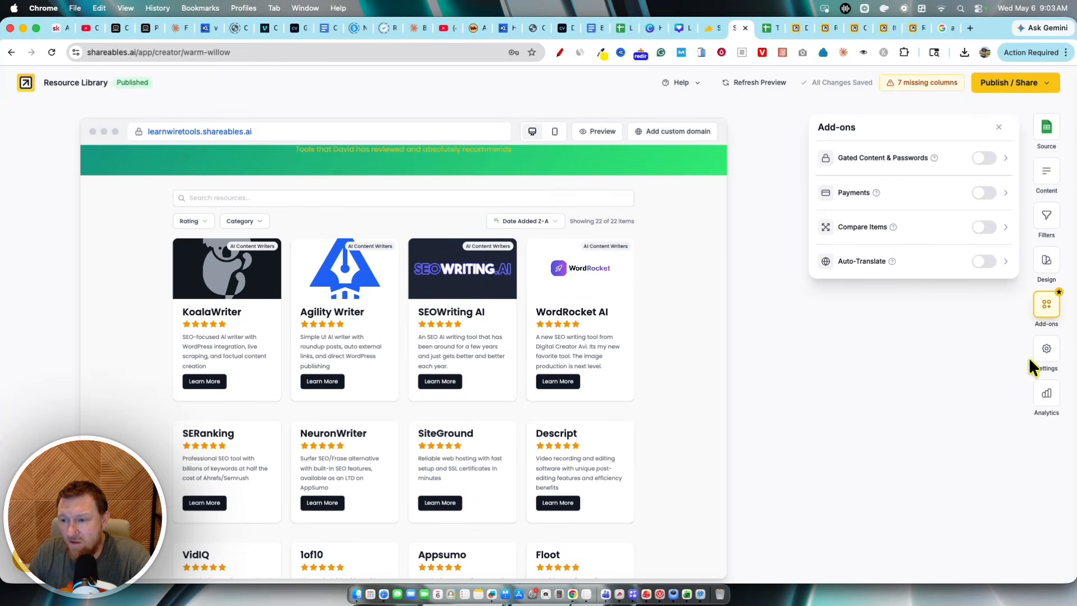
click(1046, 351)
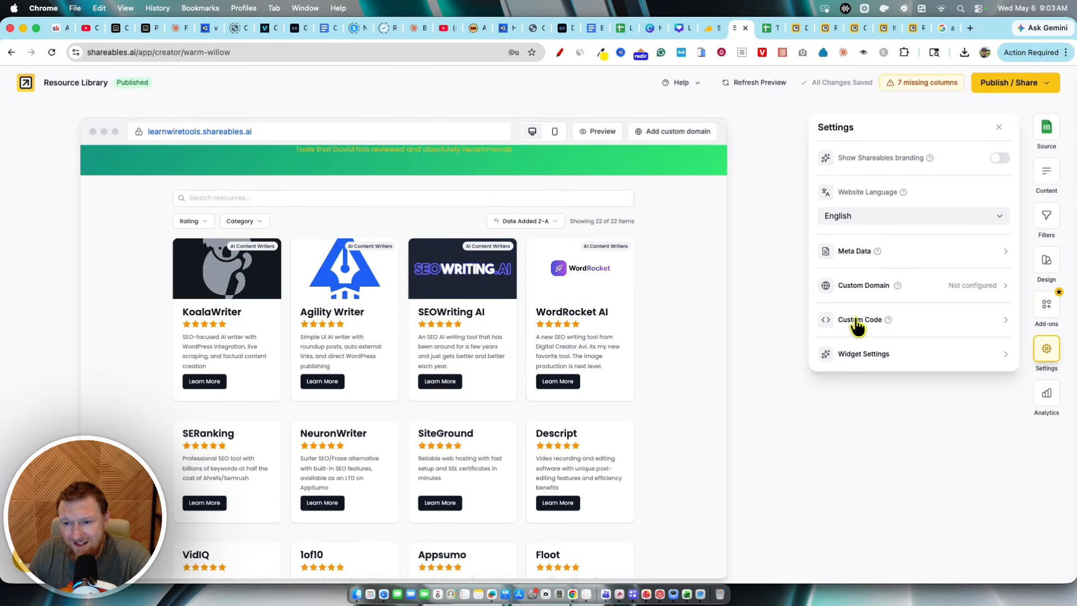
click(1047, 402)
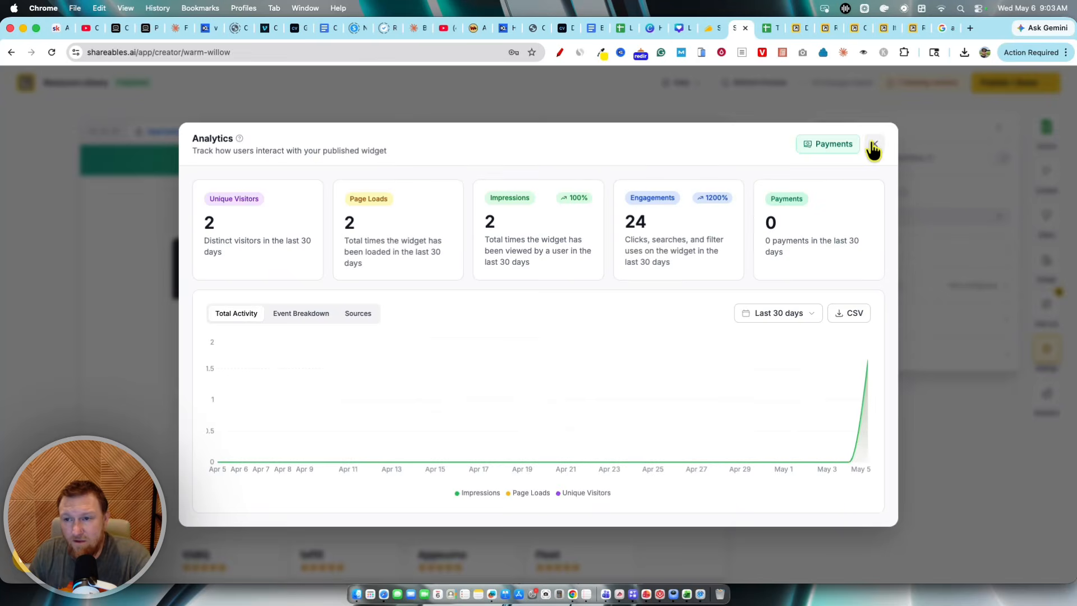
click(873, 144)
Step: Publish the widget updates
click(1043, 86)
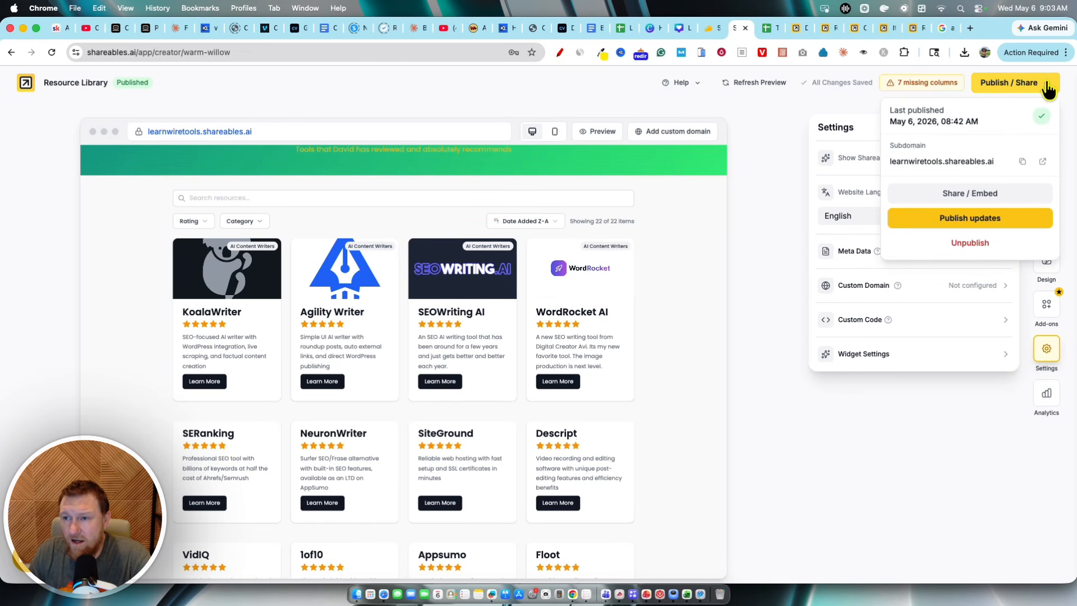
click(976, 225)
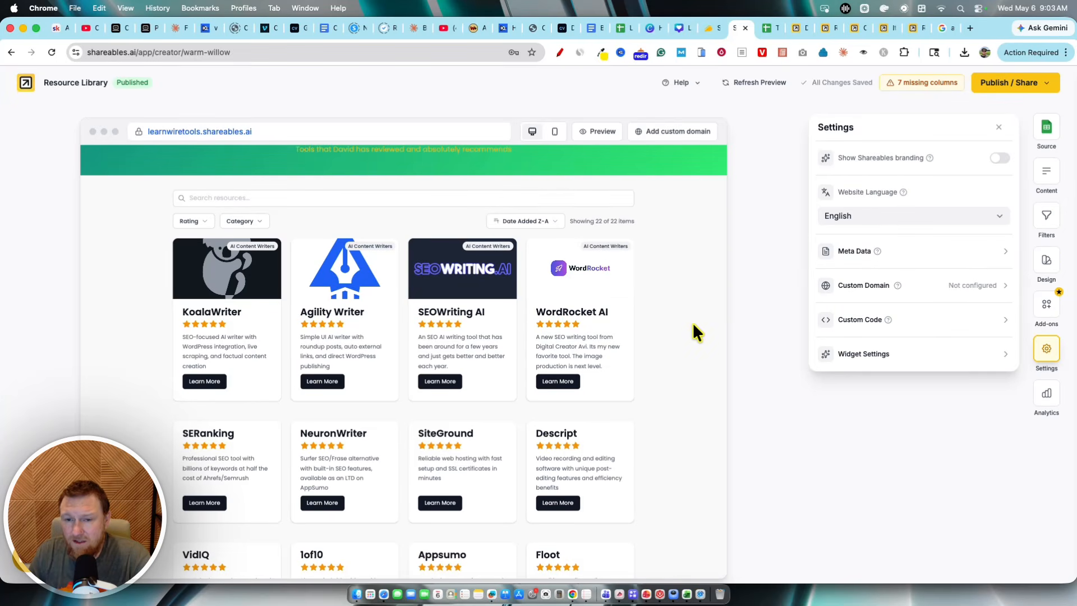
Step: Switch to the live widget tab and filter its tools by the SEO category
click(798, 28)
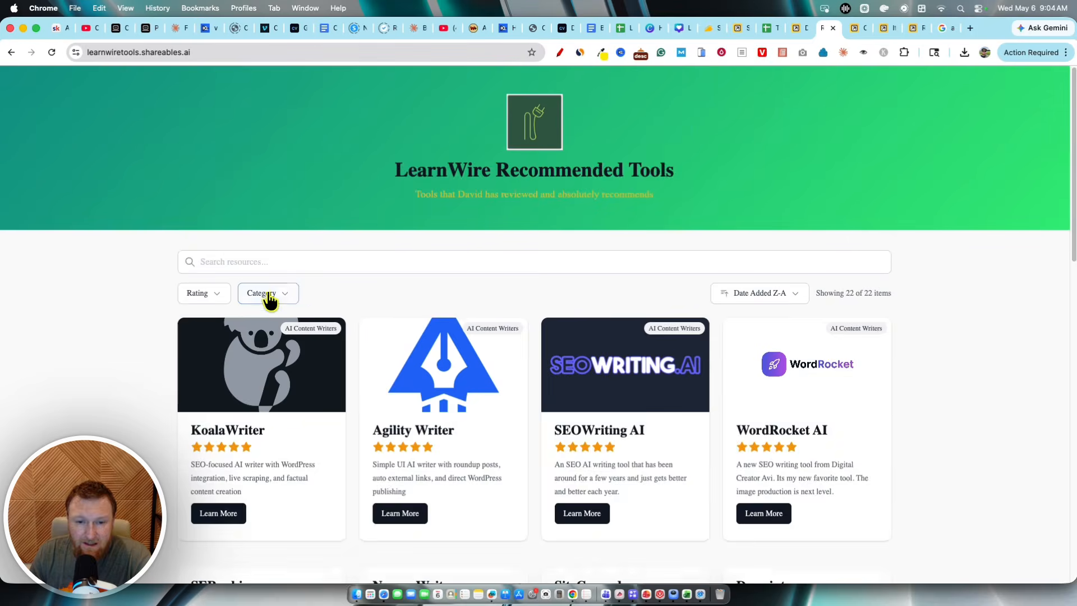
click(286, 294)
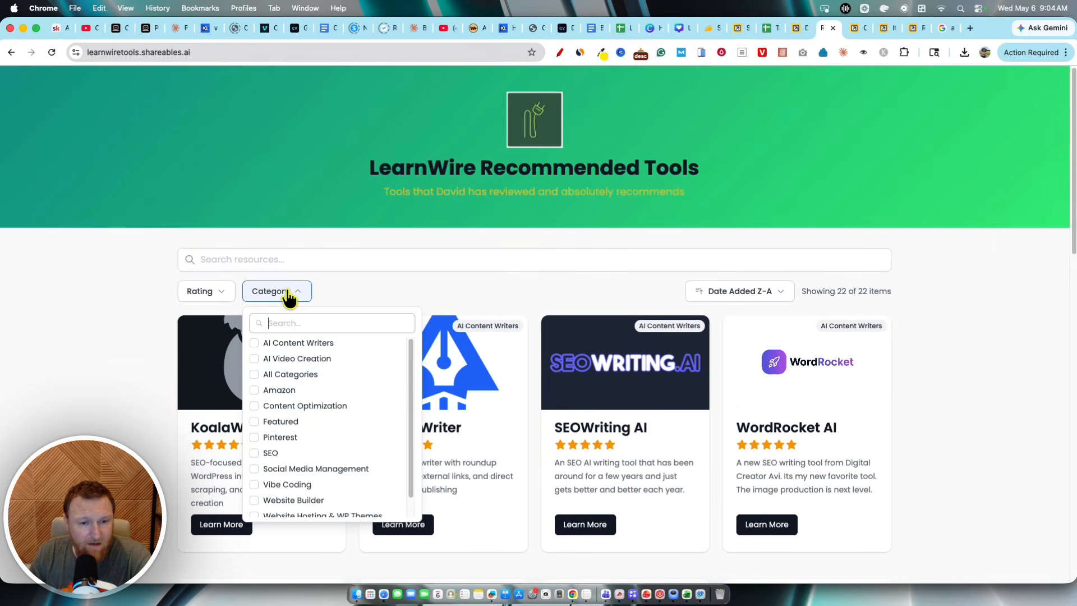
scroll(331, 480, down, 1)
scroll(330, 479, down, 1)
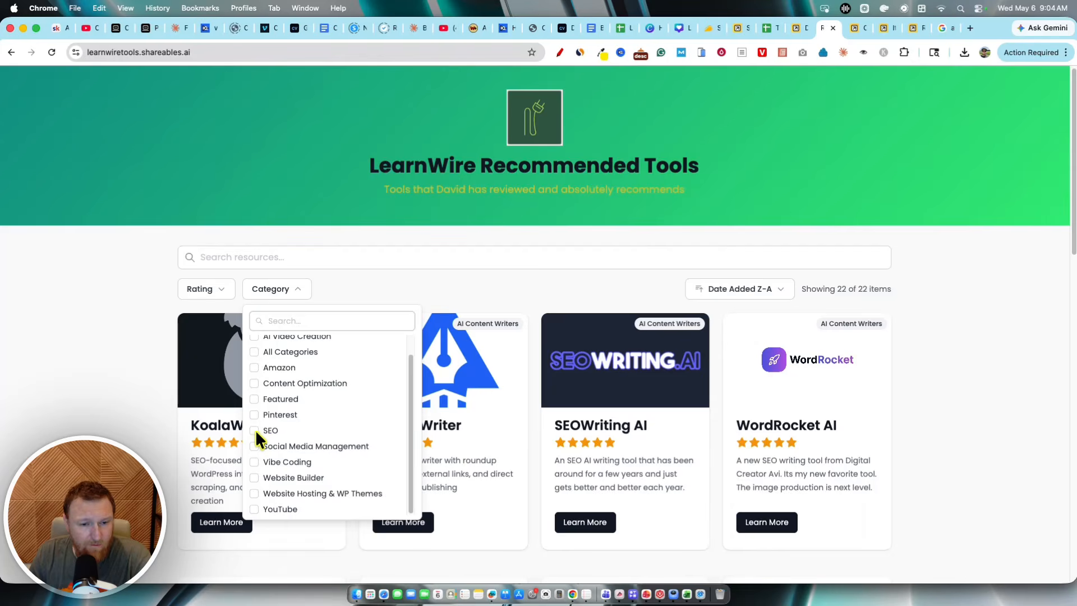
click(255, 430)
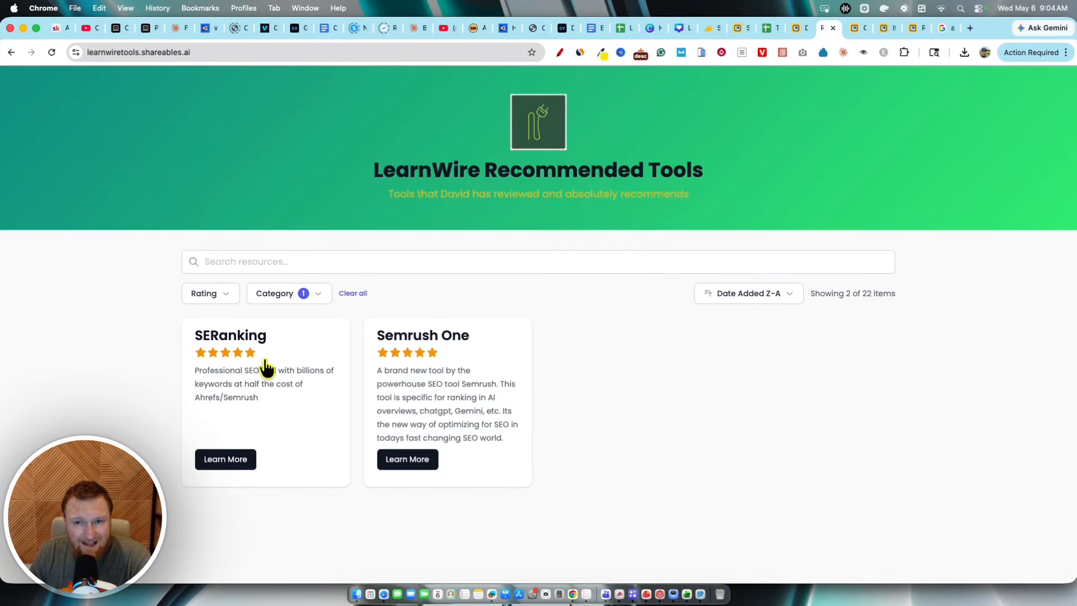
Step: Switch to the Google Sheet and select the Test Tool row
click(800, 26)
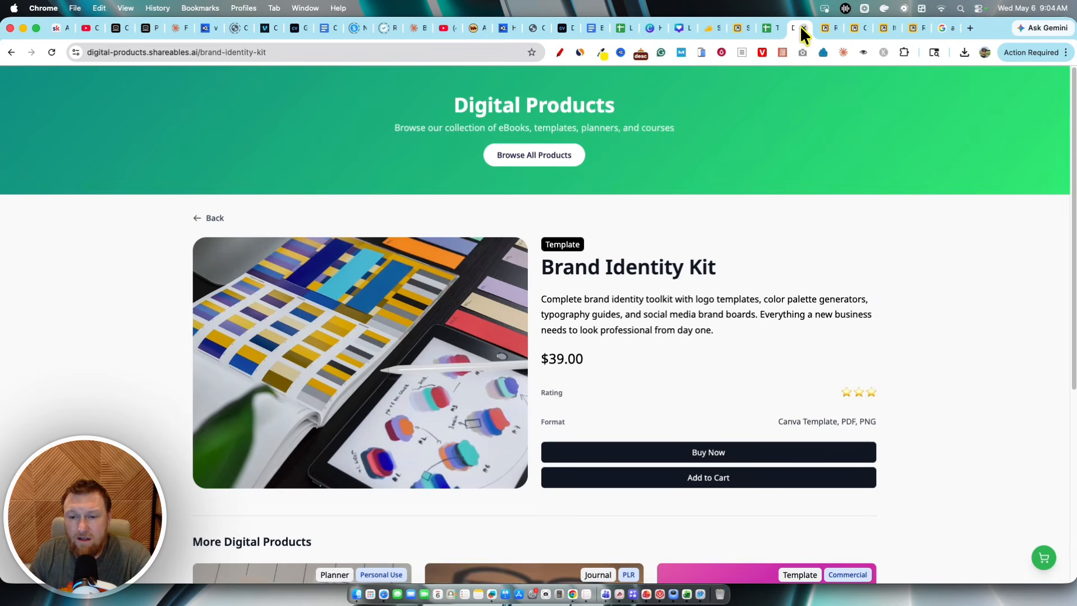
click(771, 28)
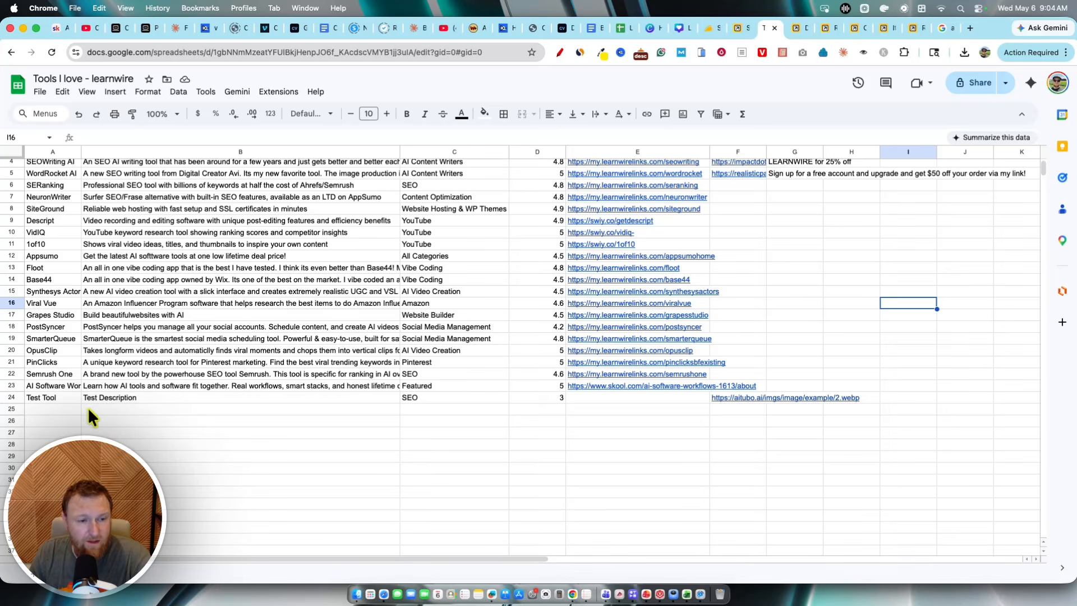
drag(55, 396, 903, 397)
click(685, 505)
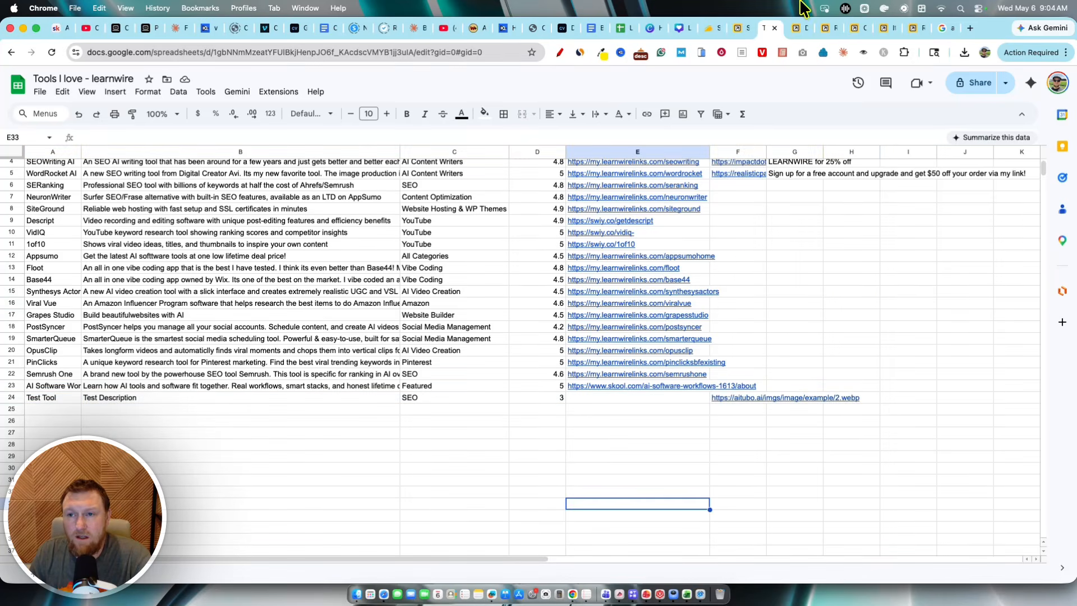
Step: Return to the widget editor's Source panel and refresh the sheet data
click(797, 28)
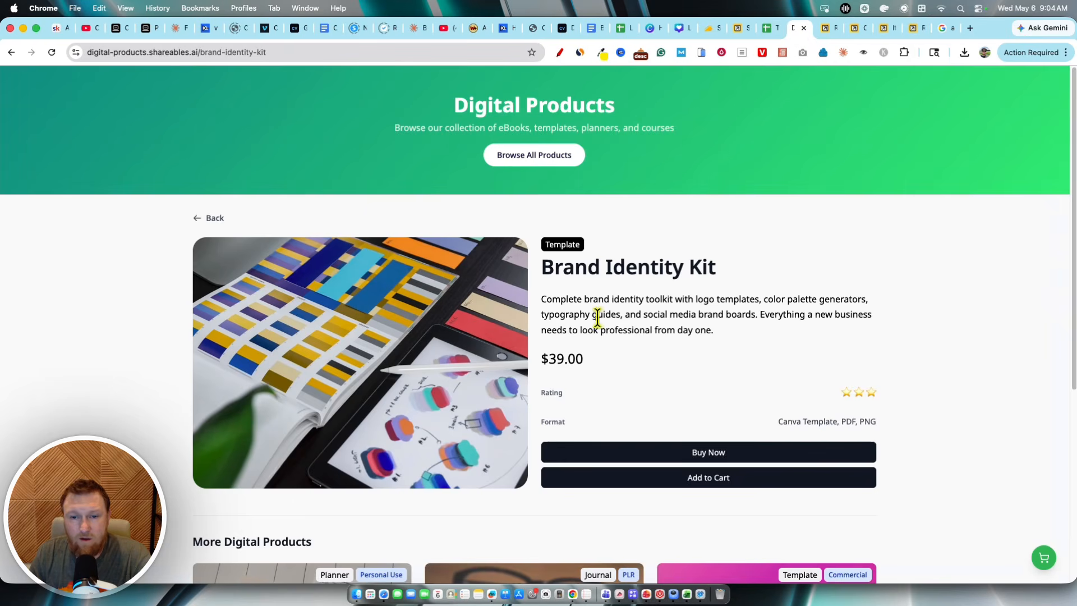
click(738, 29)
click(1047, 130)
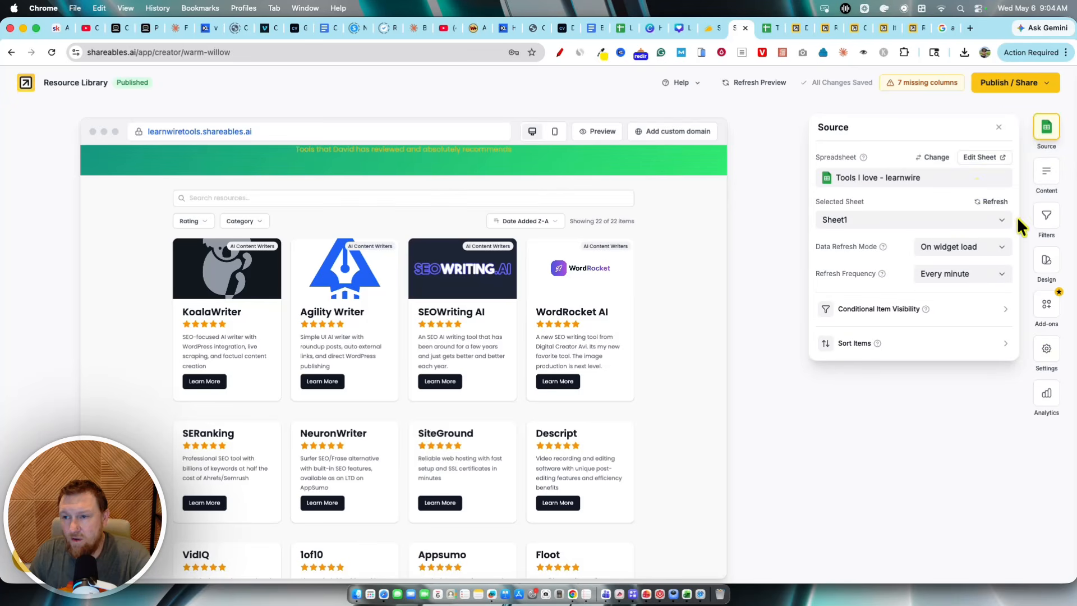
click(991, 202)
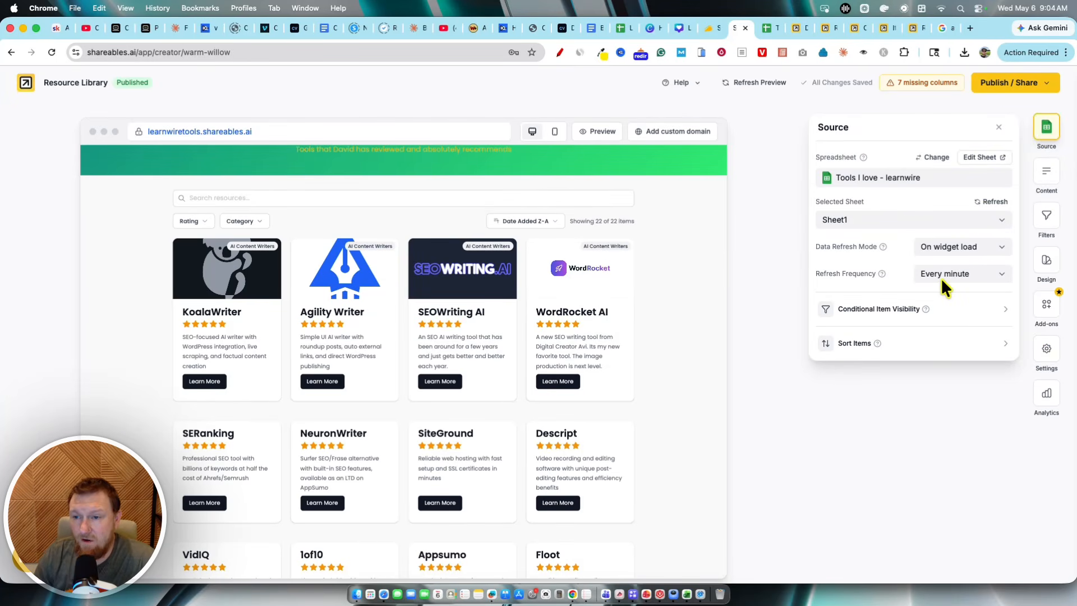
Step: Set the data refresh mode to Real-time and switch to the live widget tab
scroll(680, 472, down, 10)
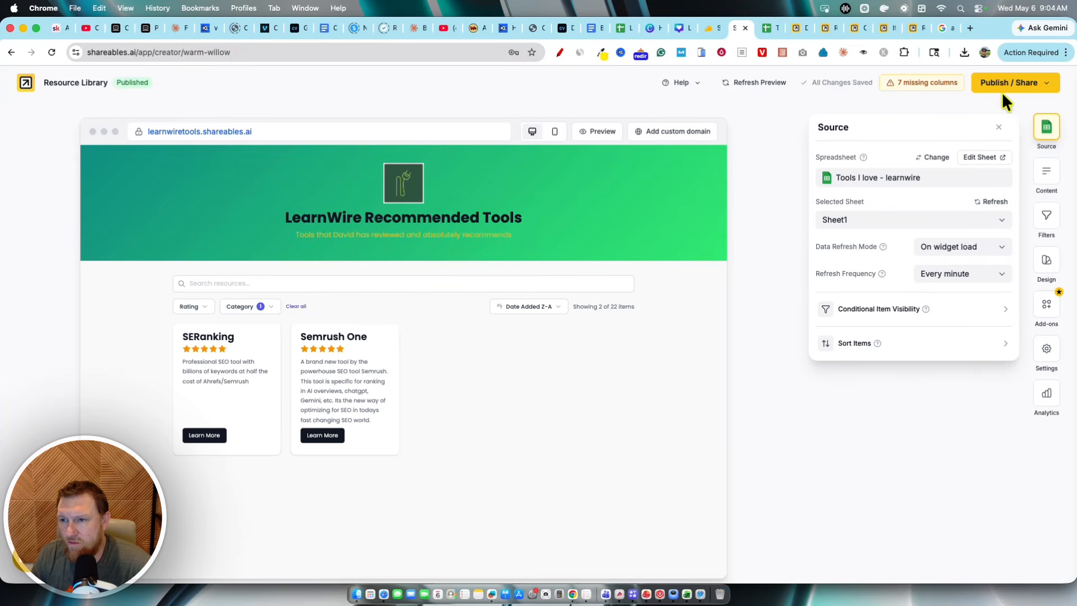
click(962, 247)
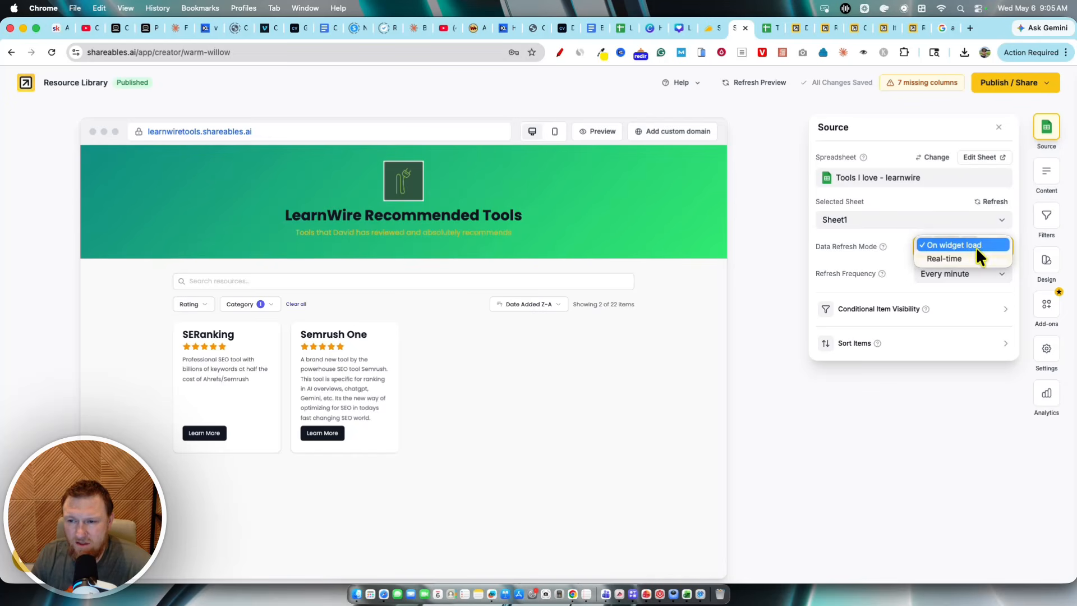
click(970, 258)
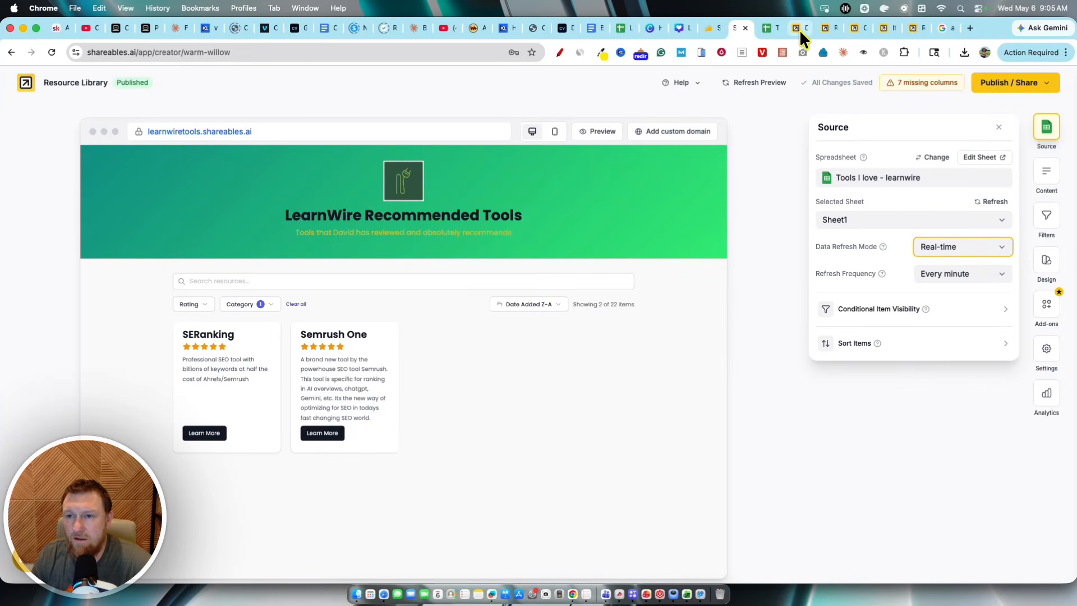
click(823, 28)
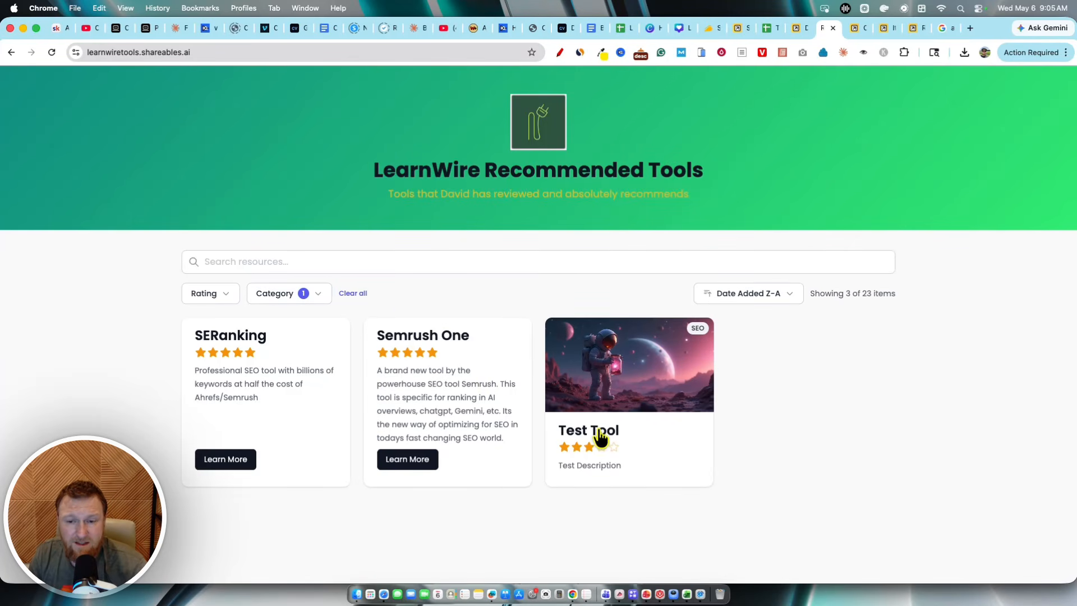
Step: Open the Test Tool's detail page on the live widget and return to the tool list
click(617, 387)
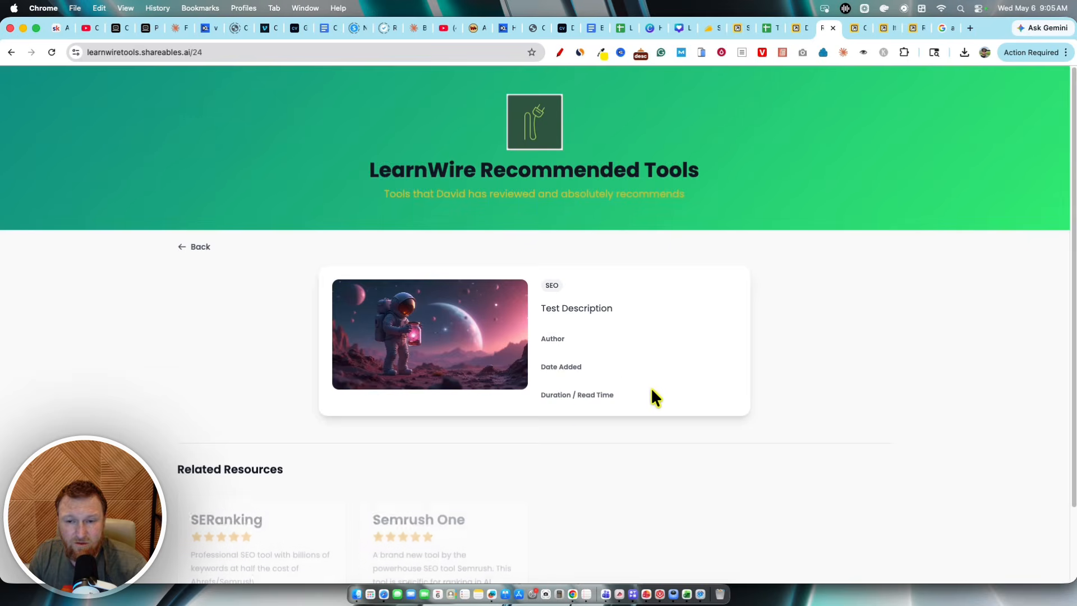
click(203, 248)
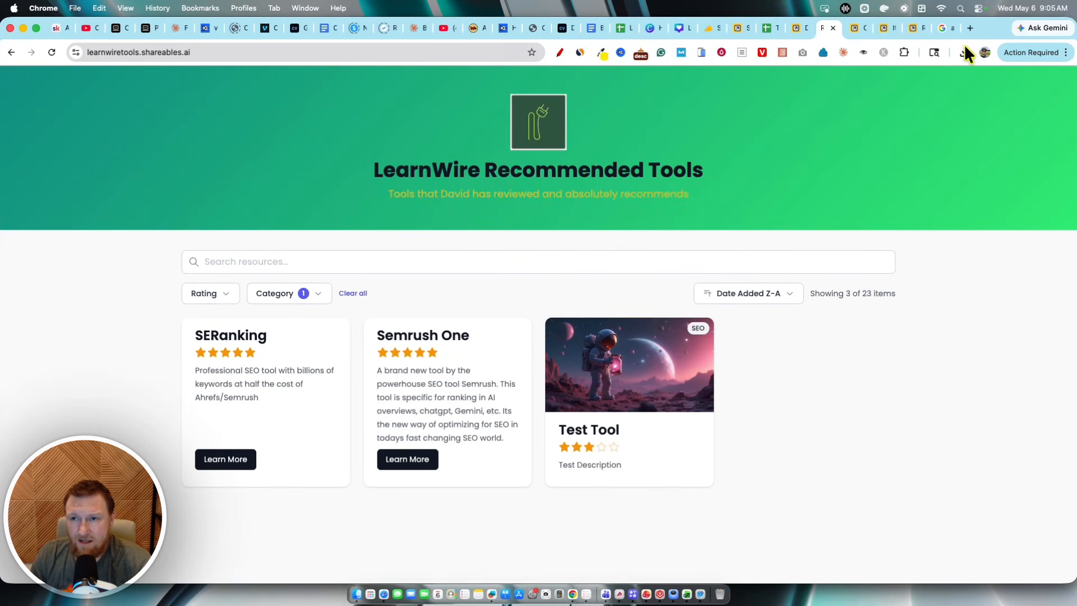
Step: Add a new sheet row named test #2 with description testasdf, category SEO, rating 2 and an image URL
click(768, 27)
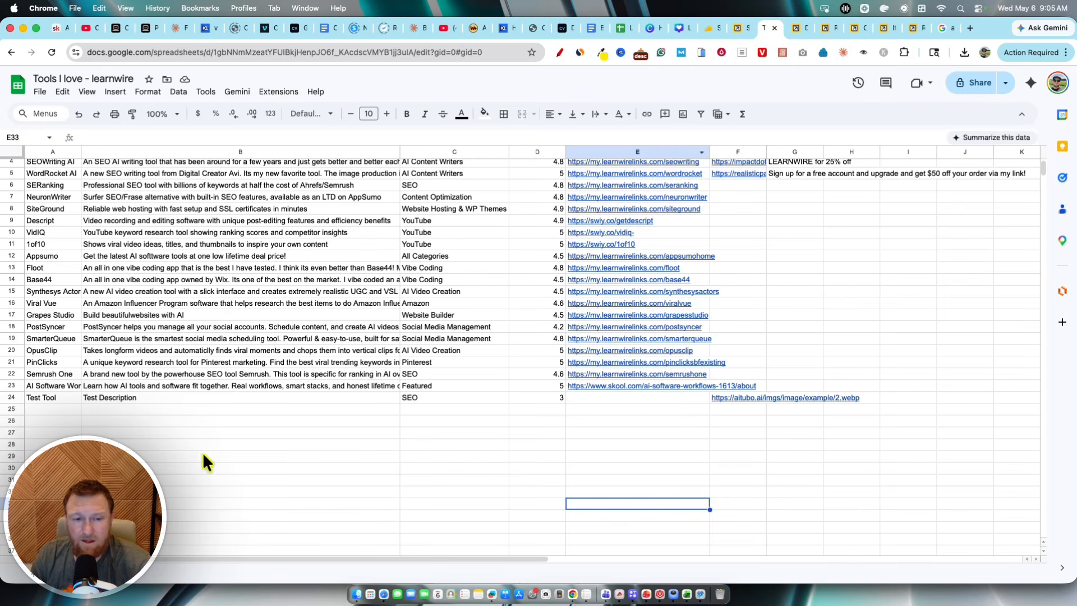
click(49, 408)
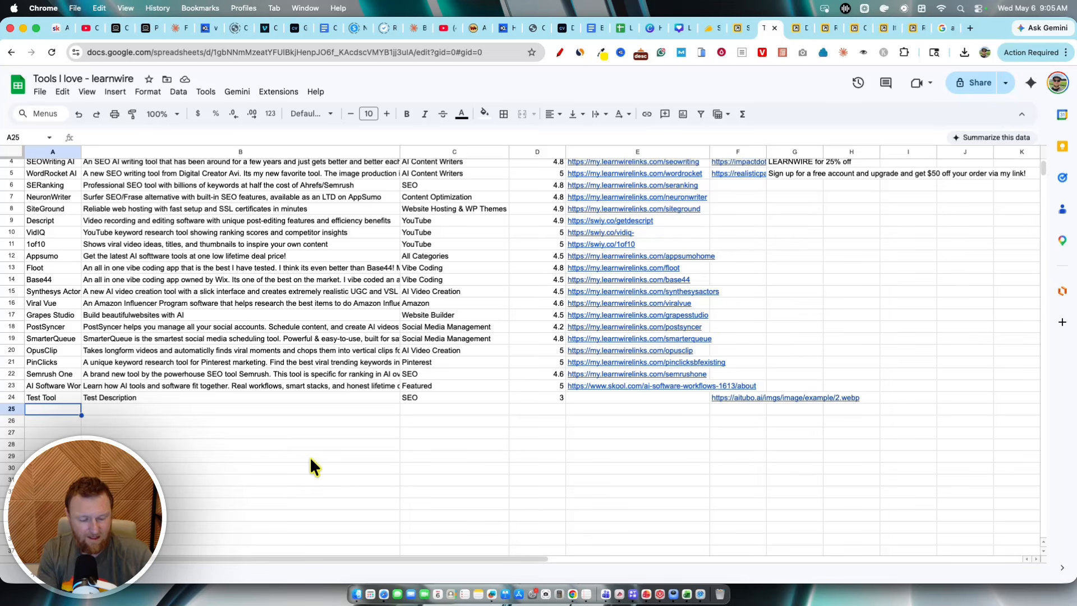
text(test)
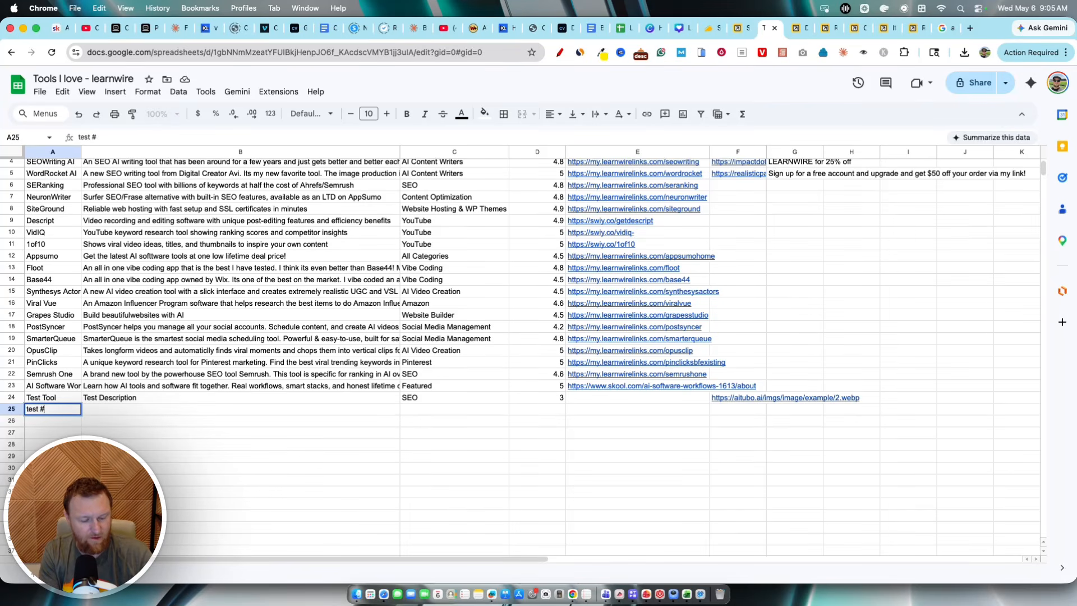
text( #2)
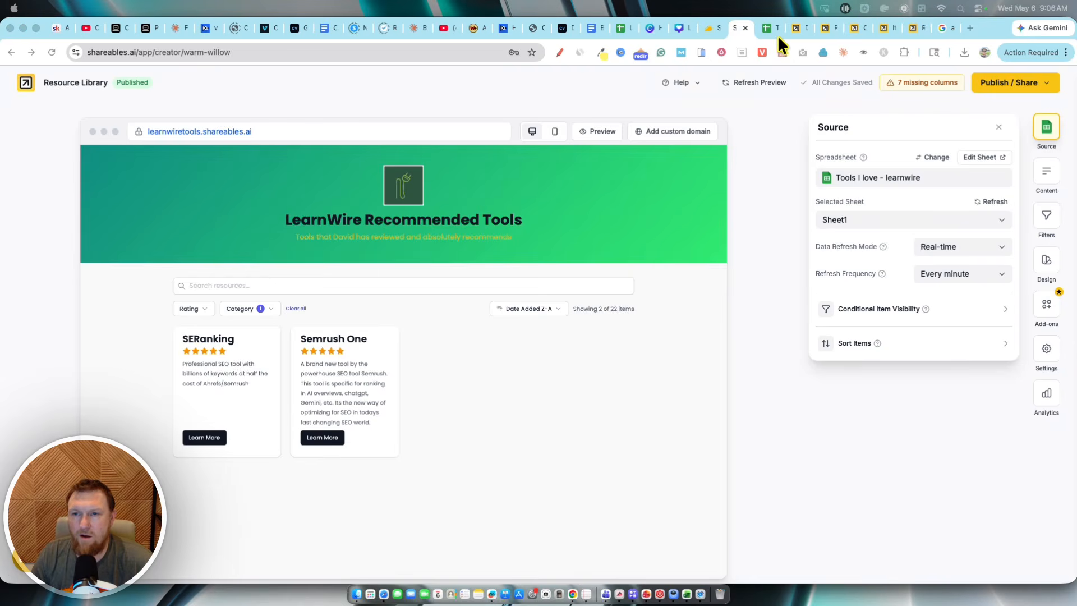
click(771, 29)
drag(53, 413, 786, 439)
click(583, 474)
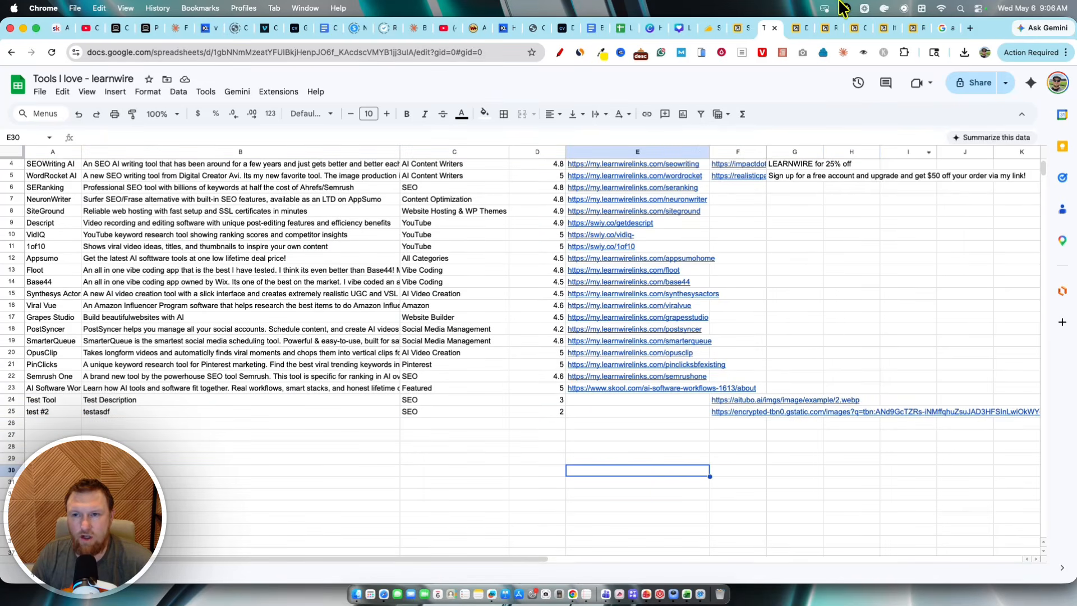
Step: Reload the live widget tab and filter its tools by the SEO category to check for the new row
click(735, 28)
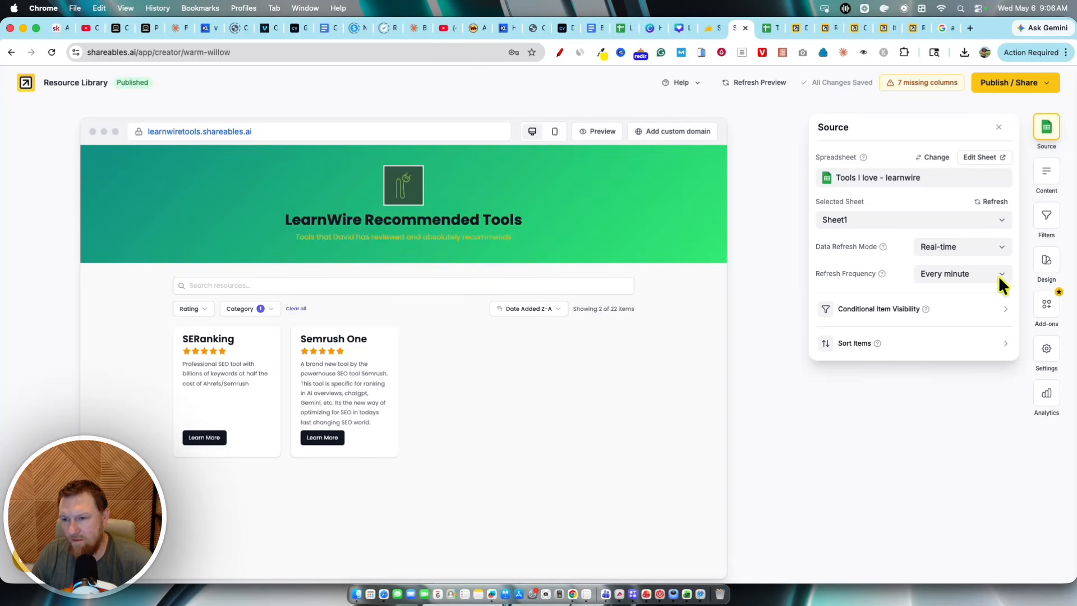
click(797, 29)
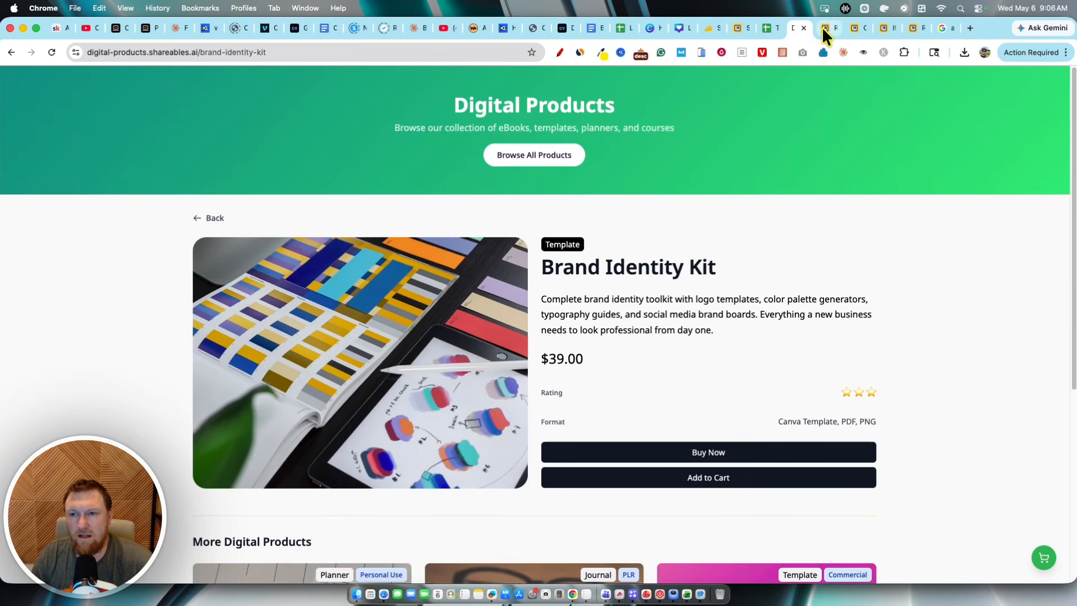
click(823, 27)
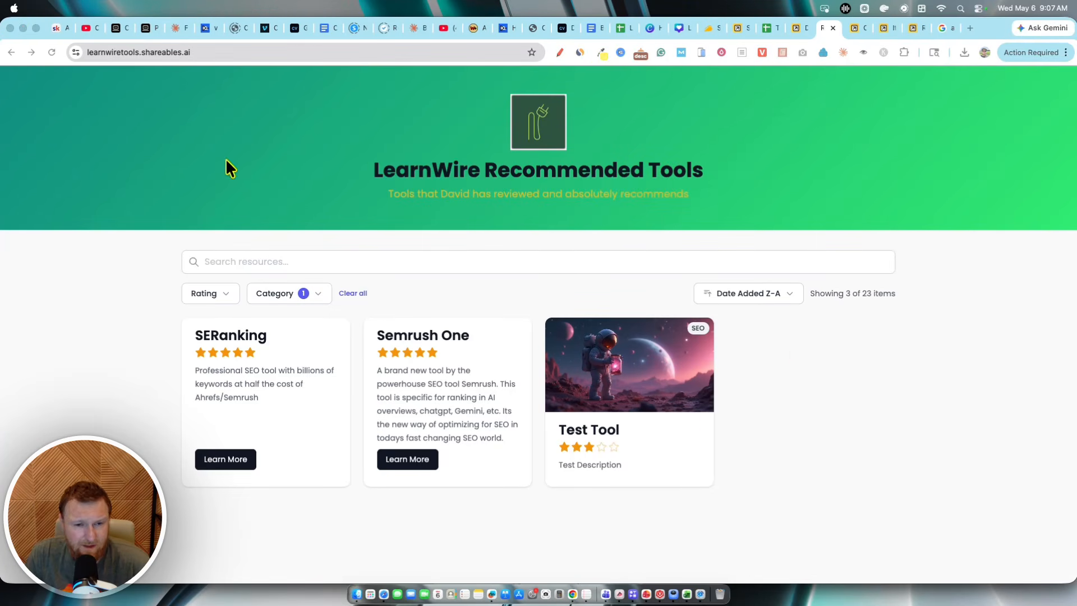
click(50, 50)
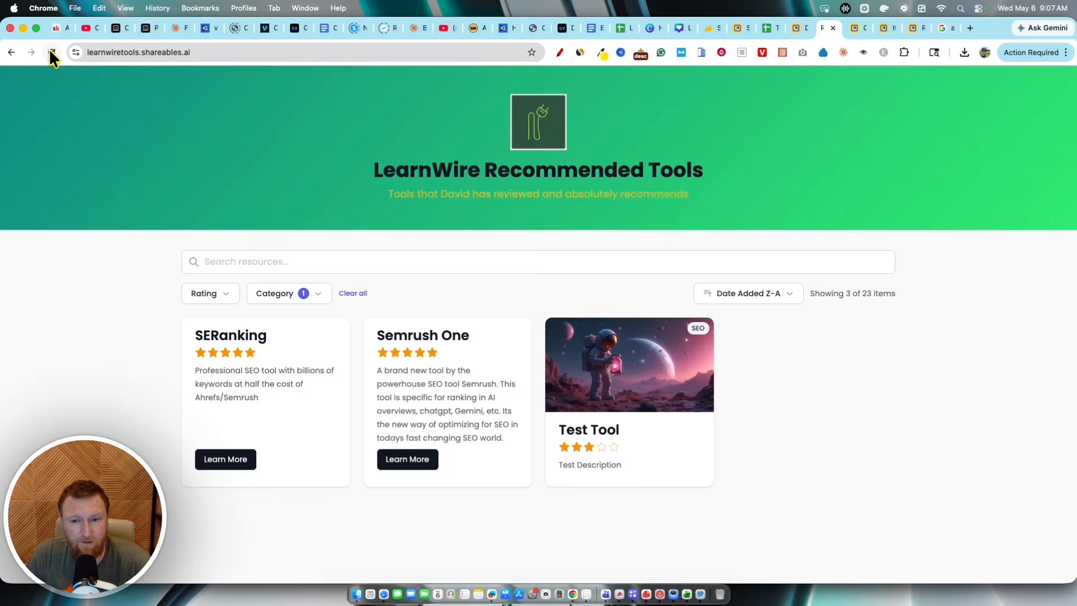
click(297, 293)
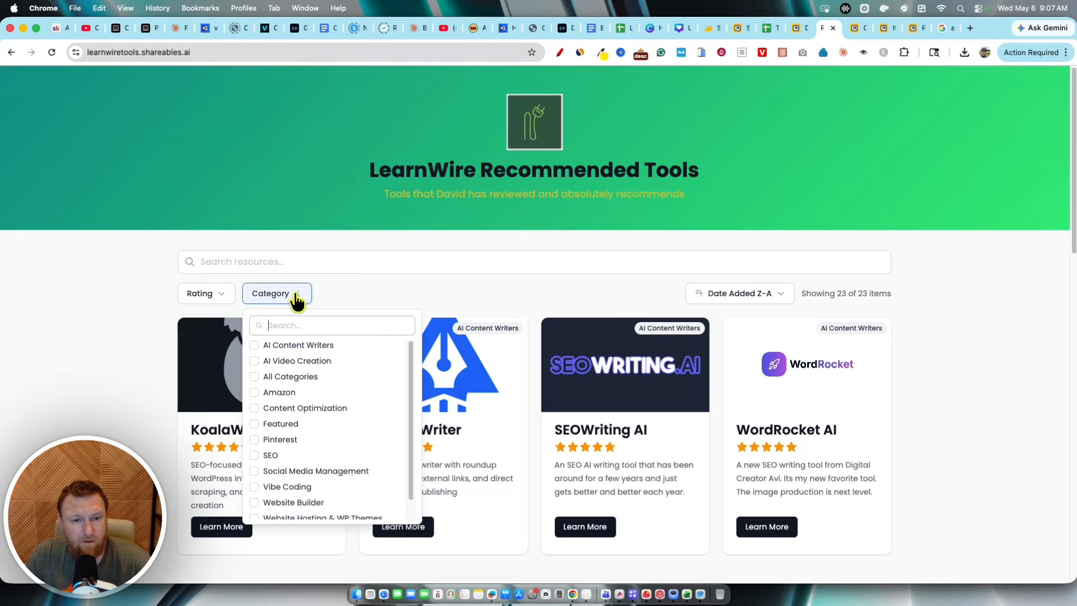
click(282, 454)
click(457, 489)
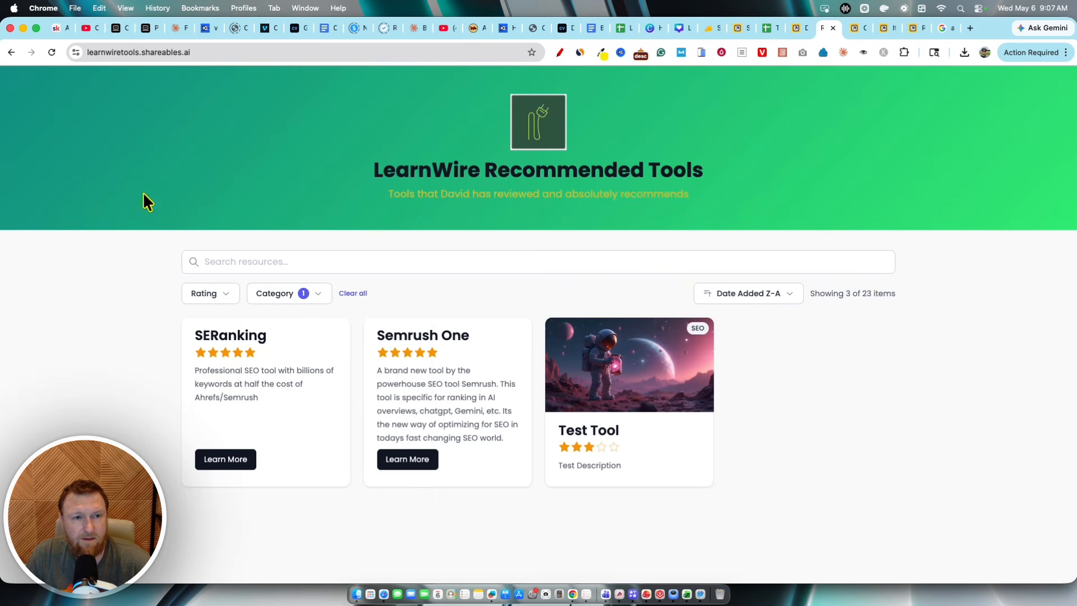
click(53, 53)
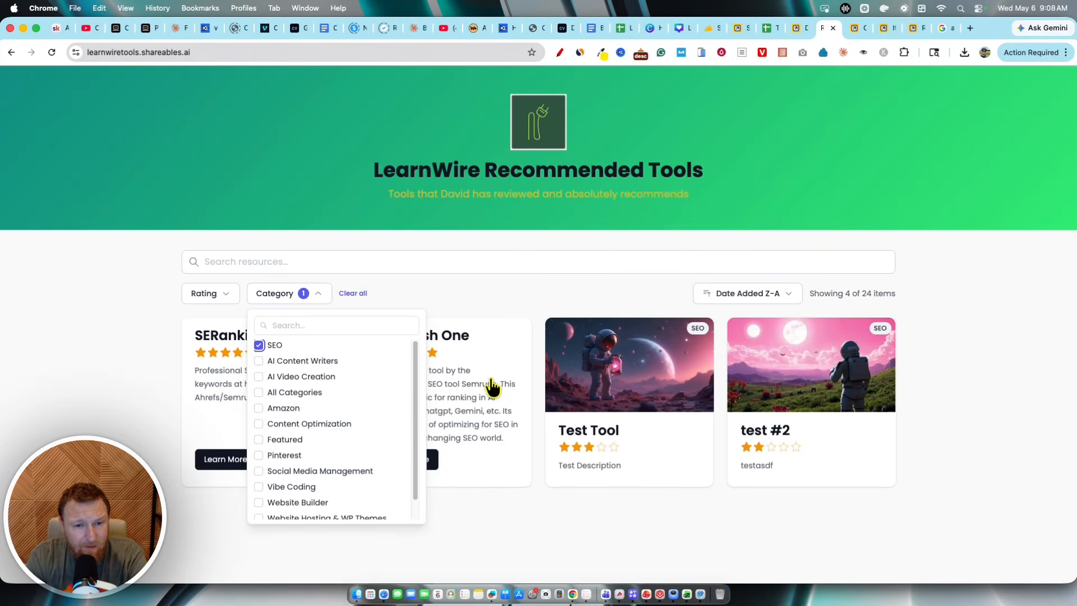
click(438, 263)
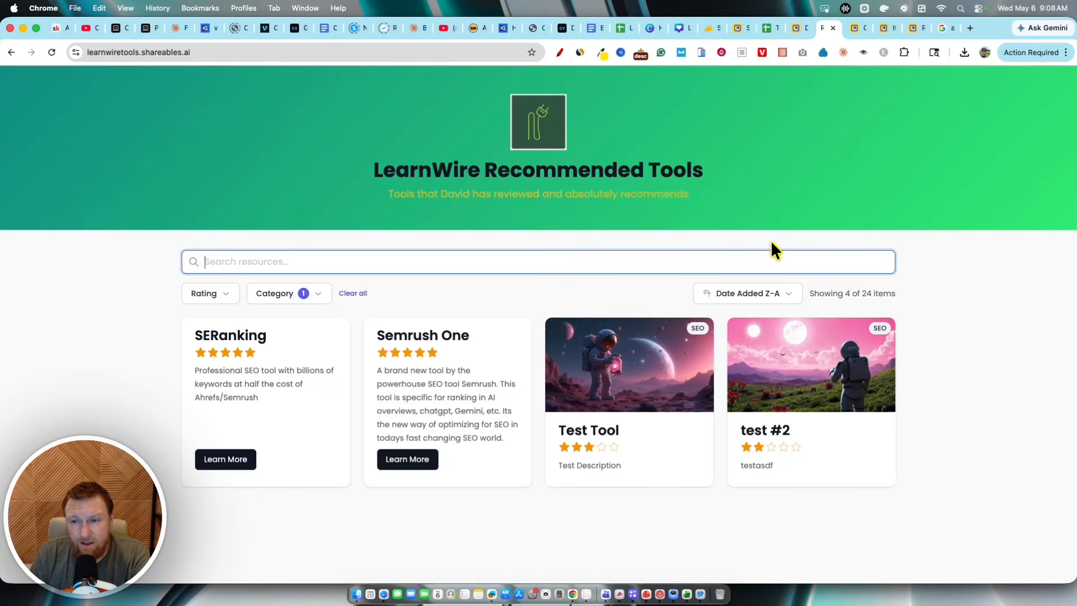
Step: Inspect the Google Sheet's rows, selecting the Floot row and the empty rows below test #2
click(765, 28)
click(163, 458)
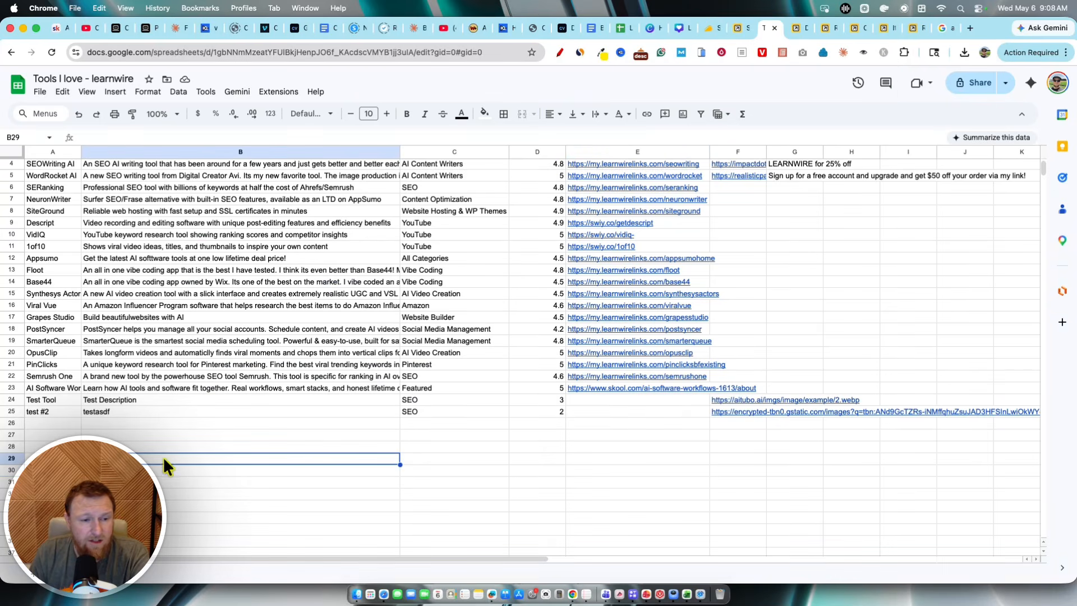
drag(48, 422, 797, 423)
click(246, 434)
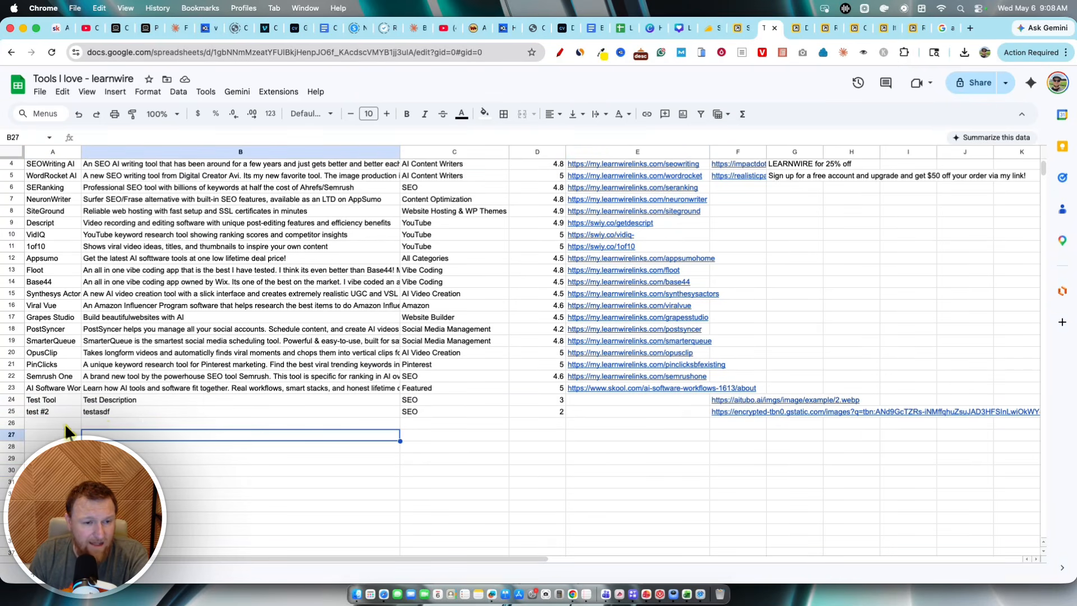
click(45, 269)
drag(45, 269, 736, 279)
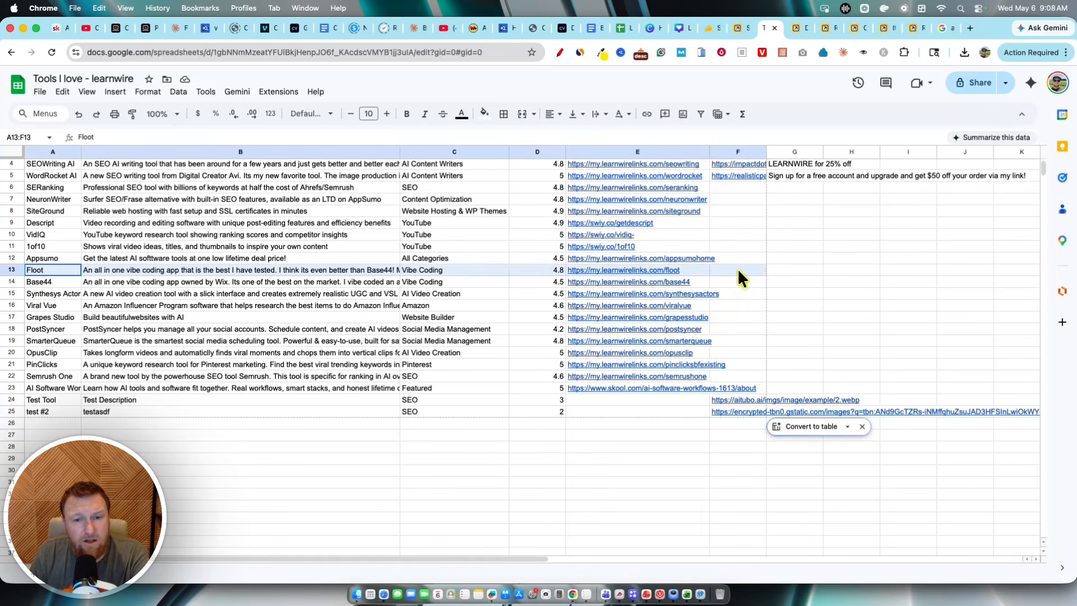
click(314, 516)
scroll(221, 452, up, 3)
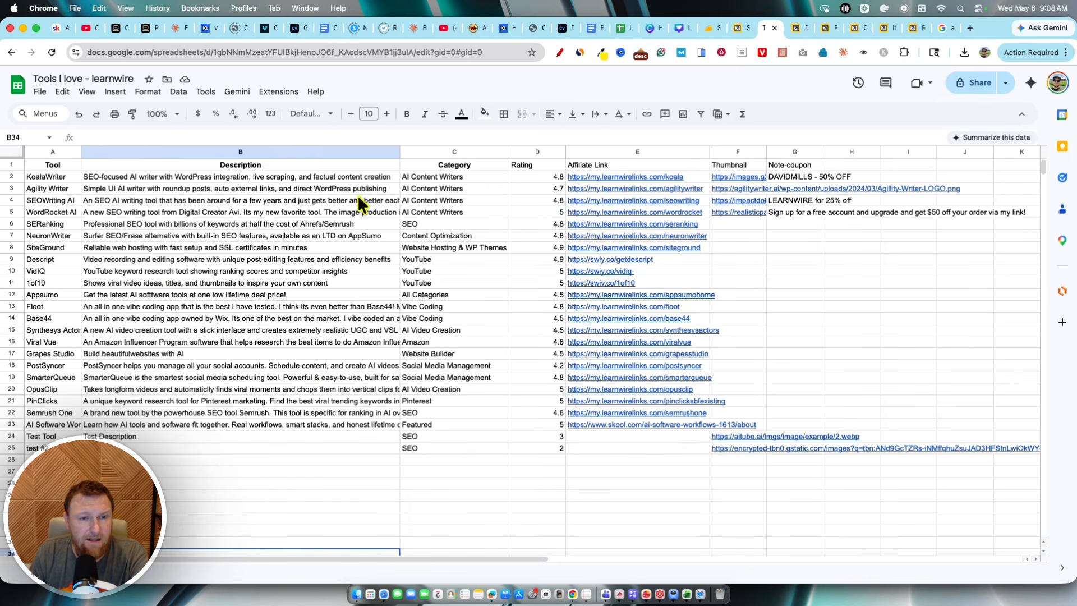
click(218, 487)
drag(66, 461, 542, 483)
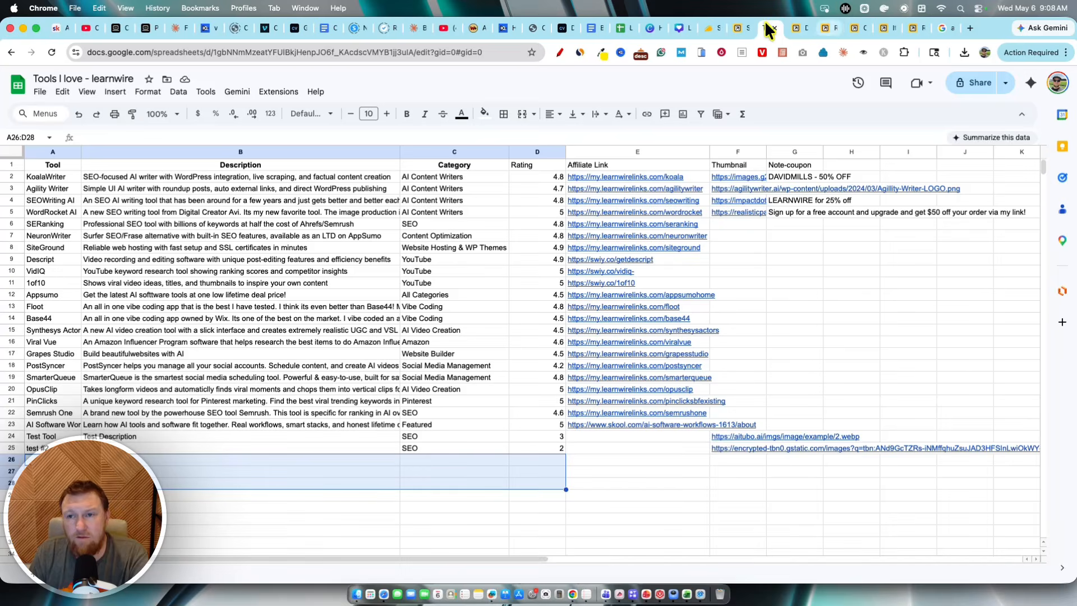
click(794, 27)
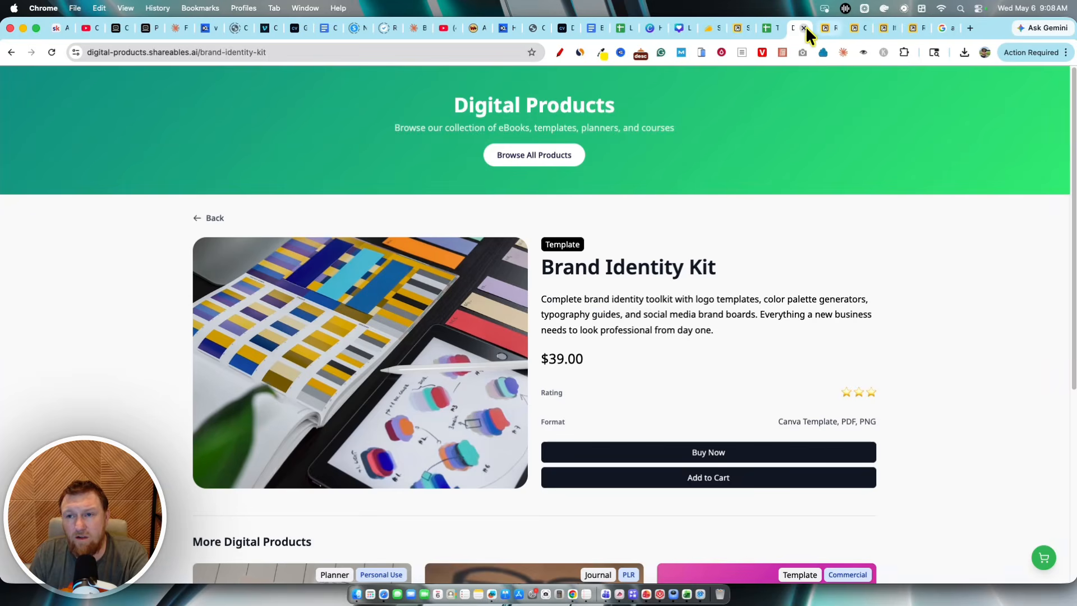
click(806, 27)
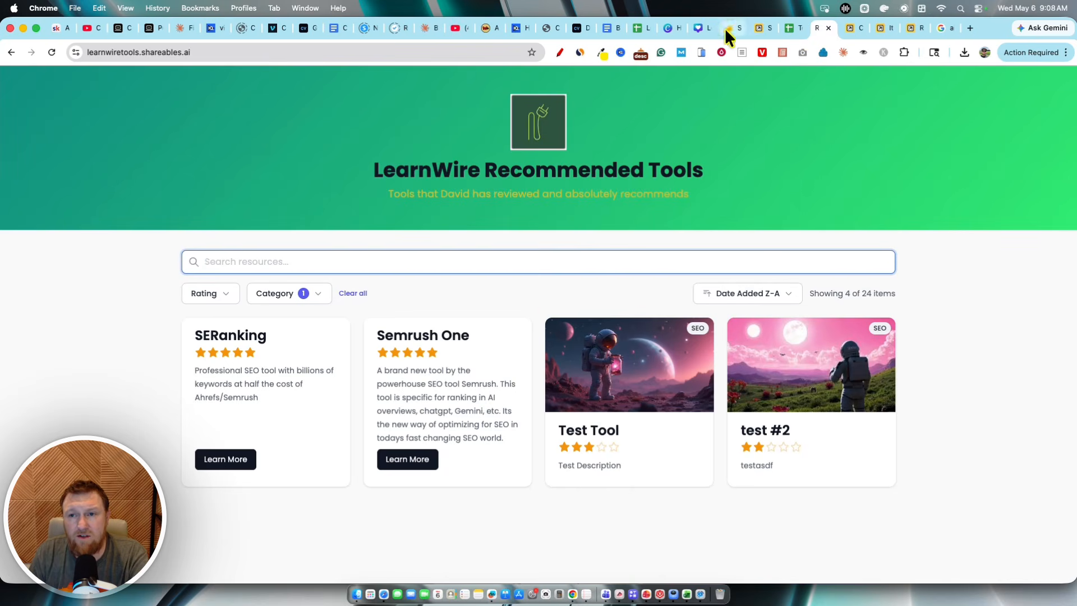
click(726, 28)
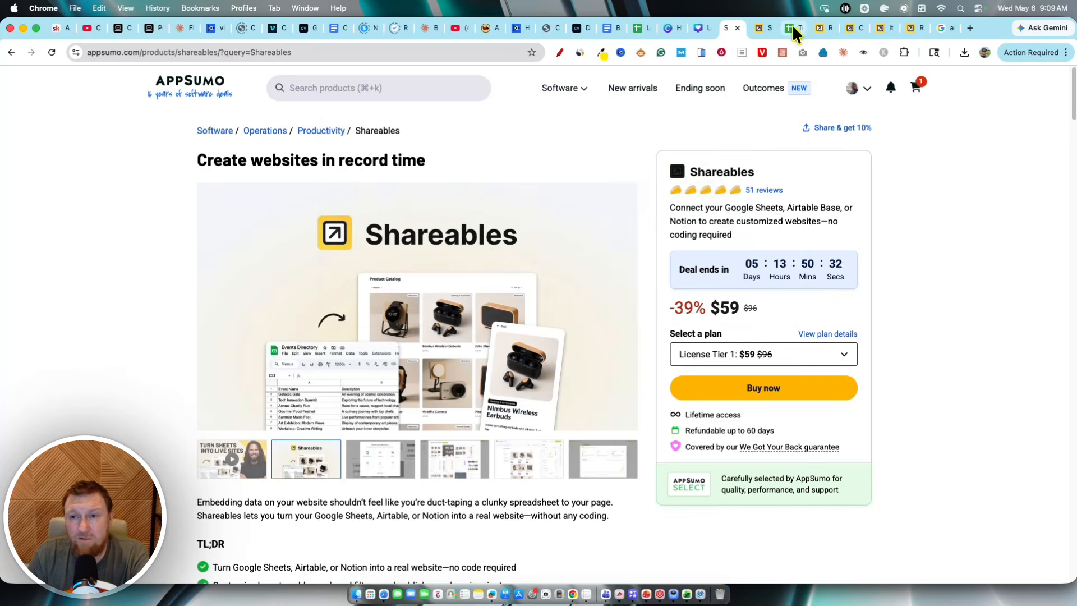
click(792, 28)
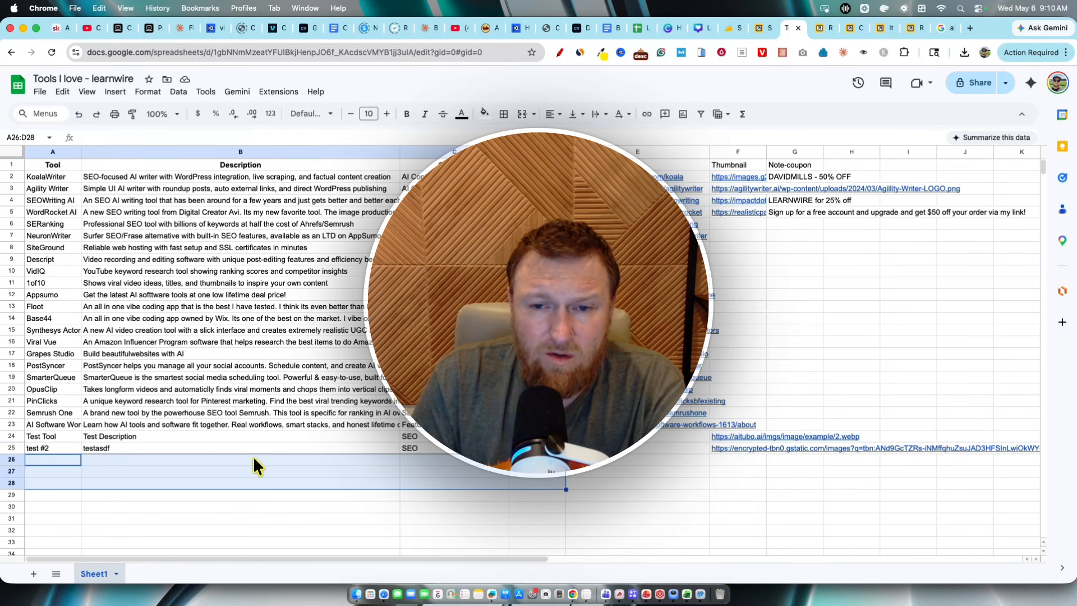
click(537, 200)
click(537, 176)
drag(537, 176, 552, 472)
click(578, 478)
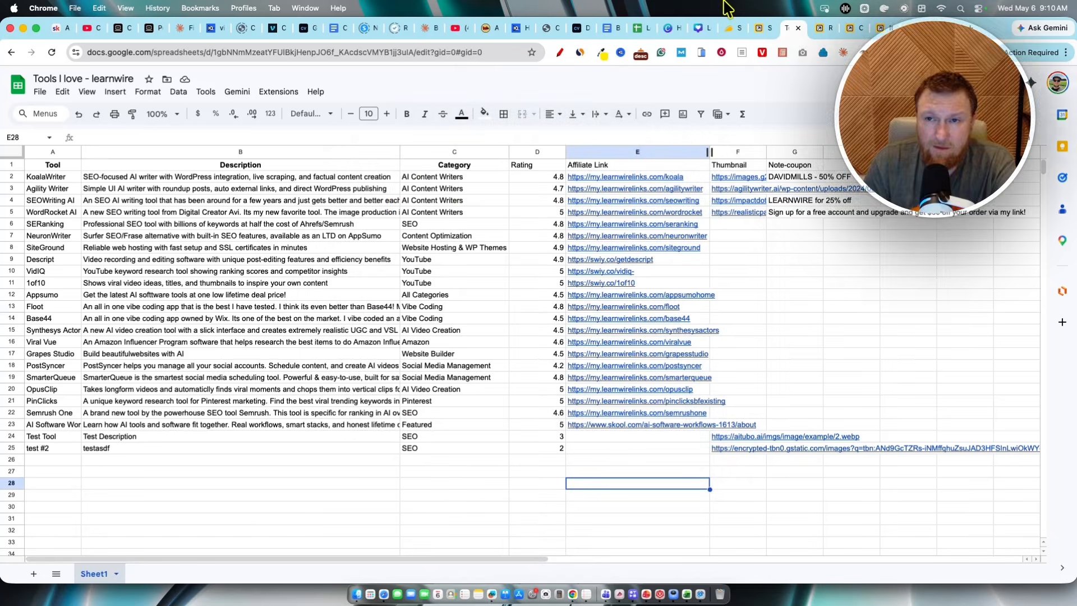
Step: Open the Shareables reviews on AppSumo and examine the AI summary and taco ratings breakdown
click(729, 28)
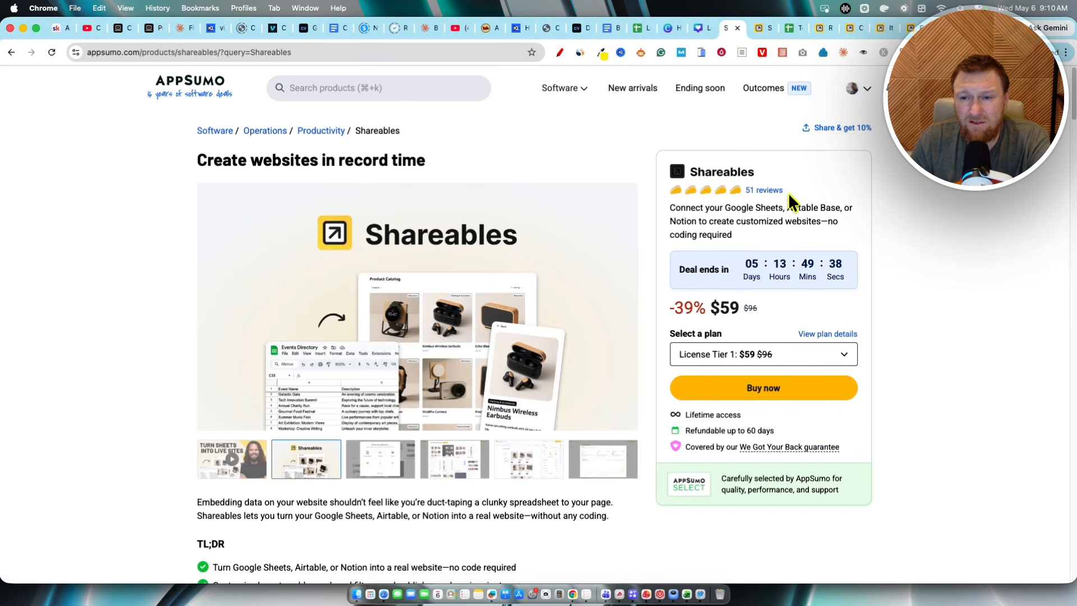
click(760, 191)
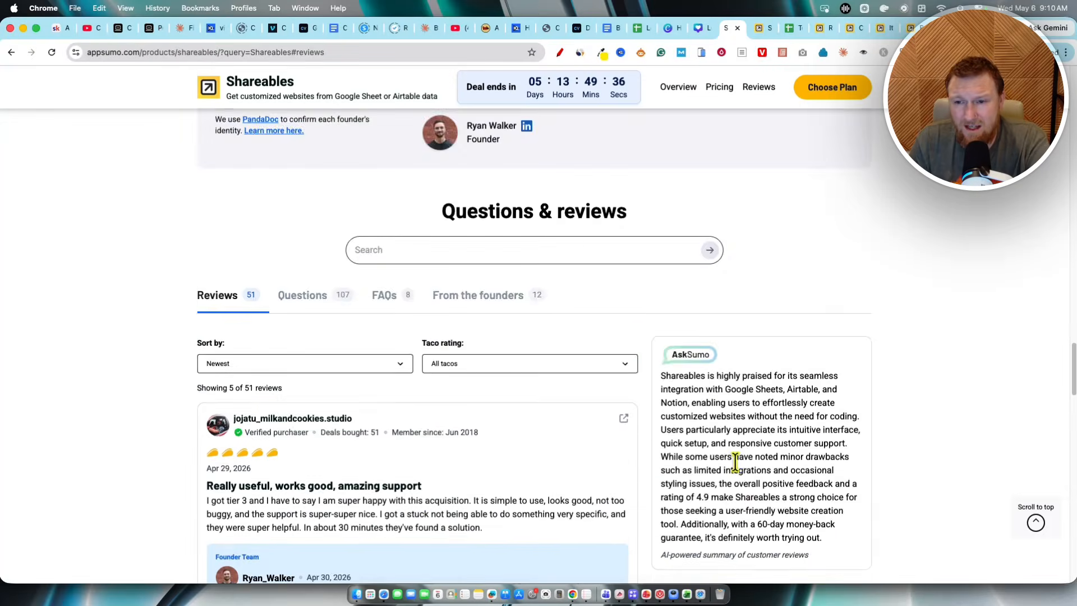
scroll(734, 463, down, 4)
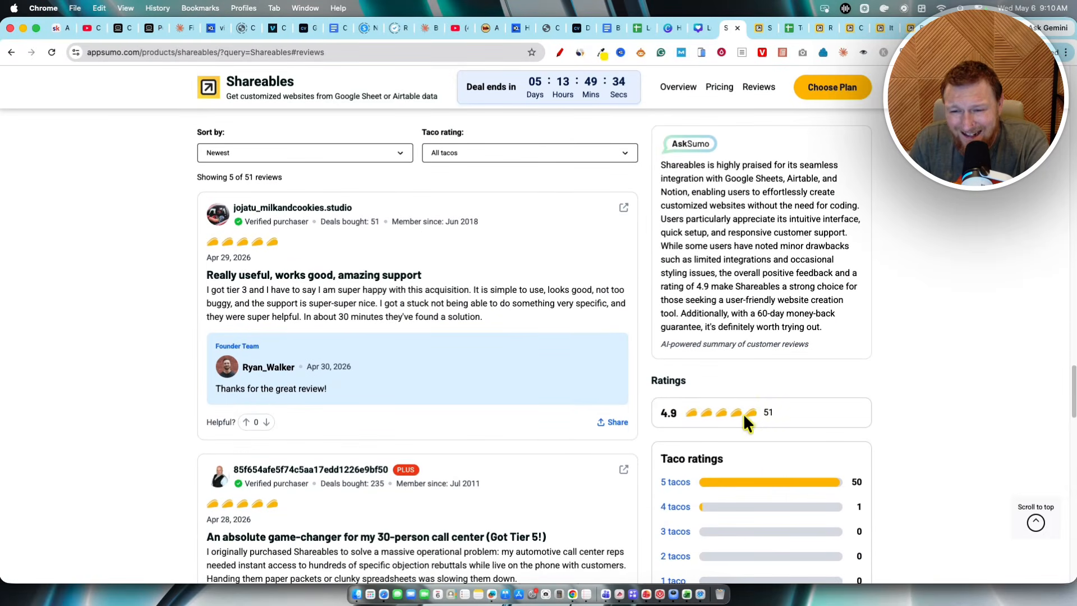
drag(797, 411, 631, 411)
click(796, 383)
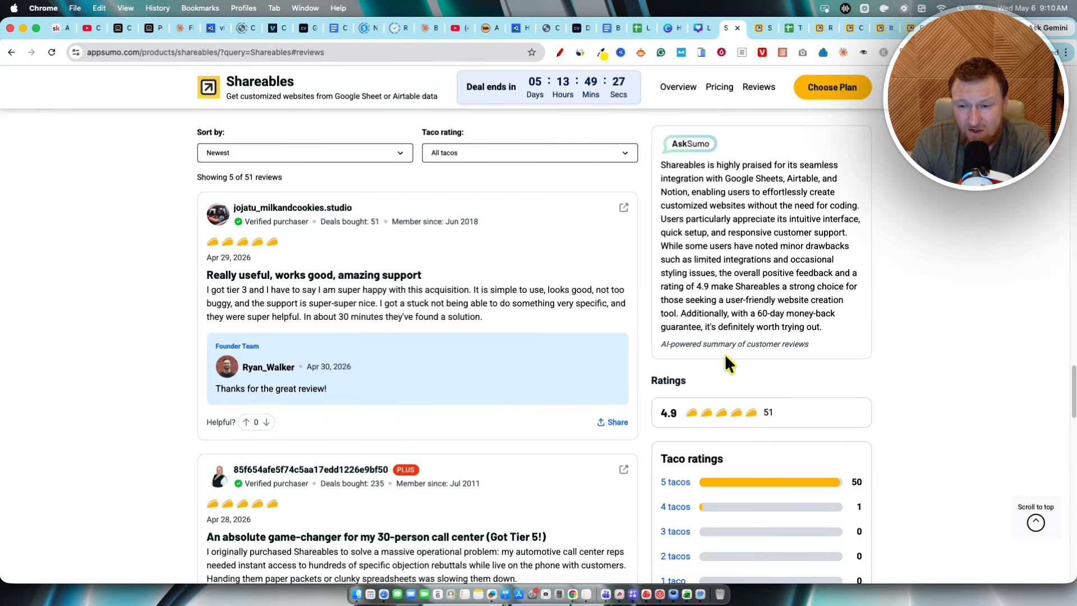
scroll(839, 418, down, 1)
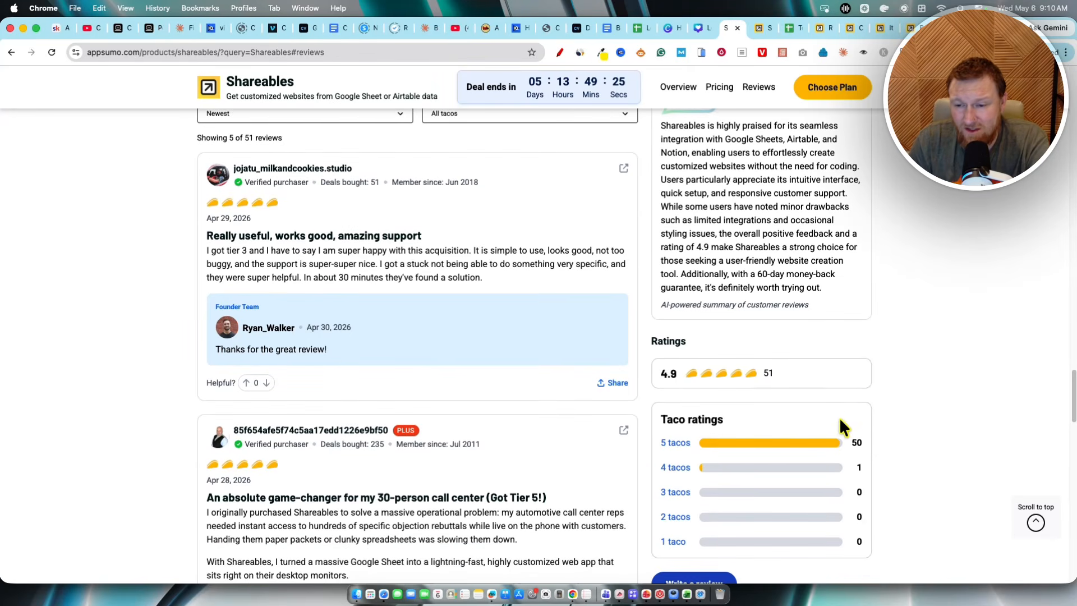
scroll(833, 393, up, 10)
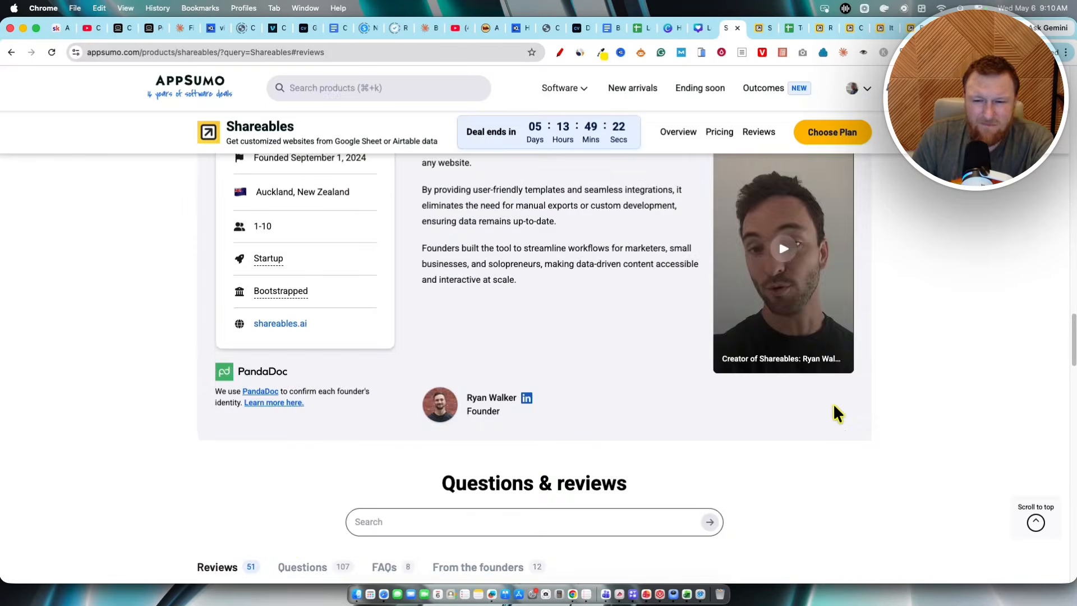
scroll(833, 407, down, 10)
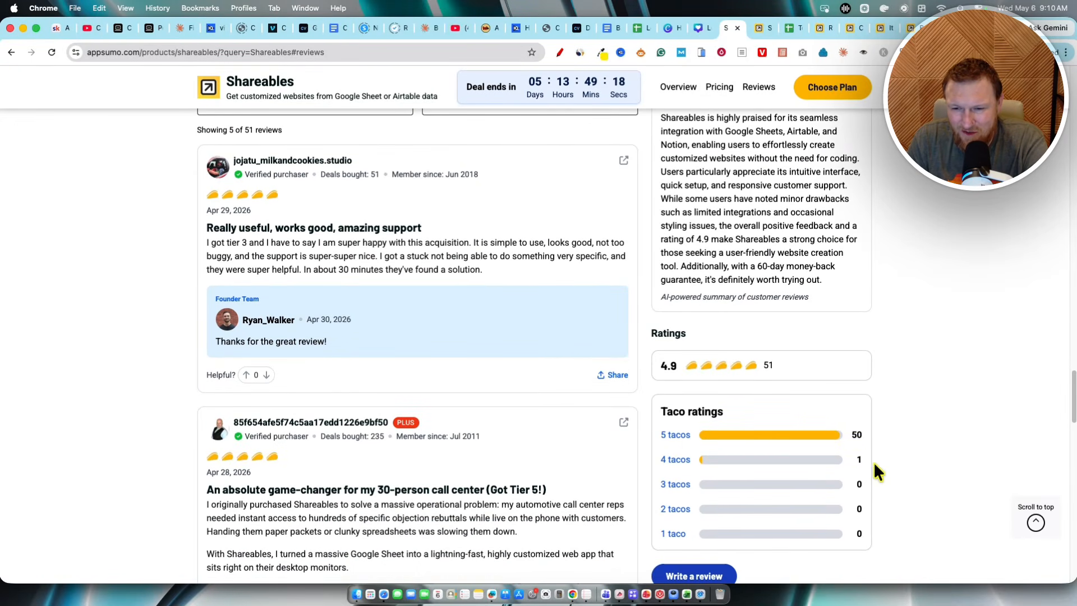
drag(873, 463, 646, 463)
click(813, 460)
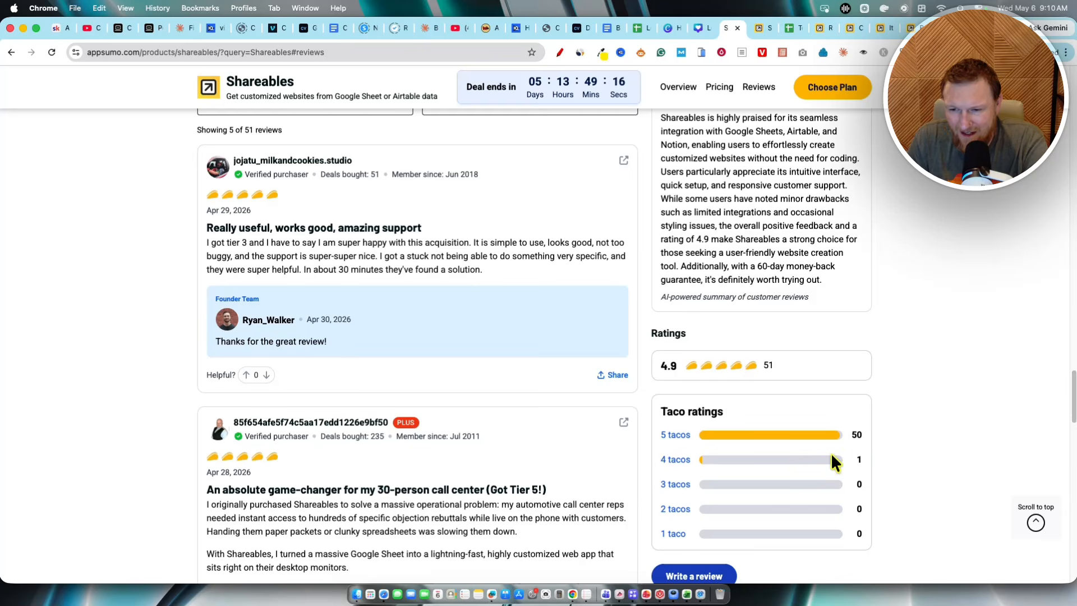